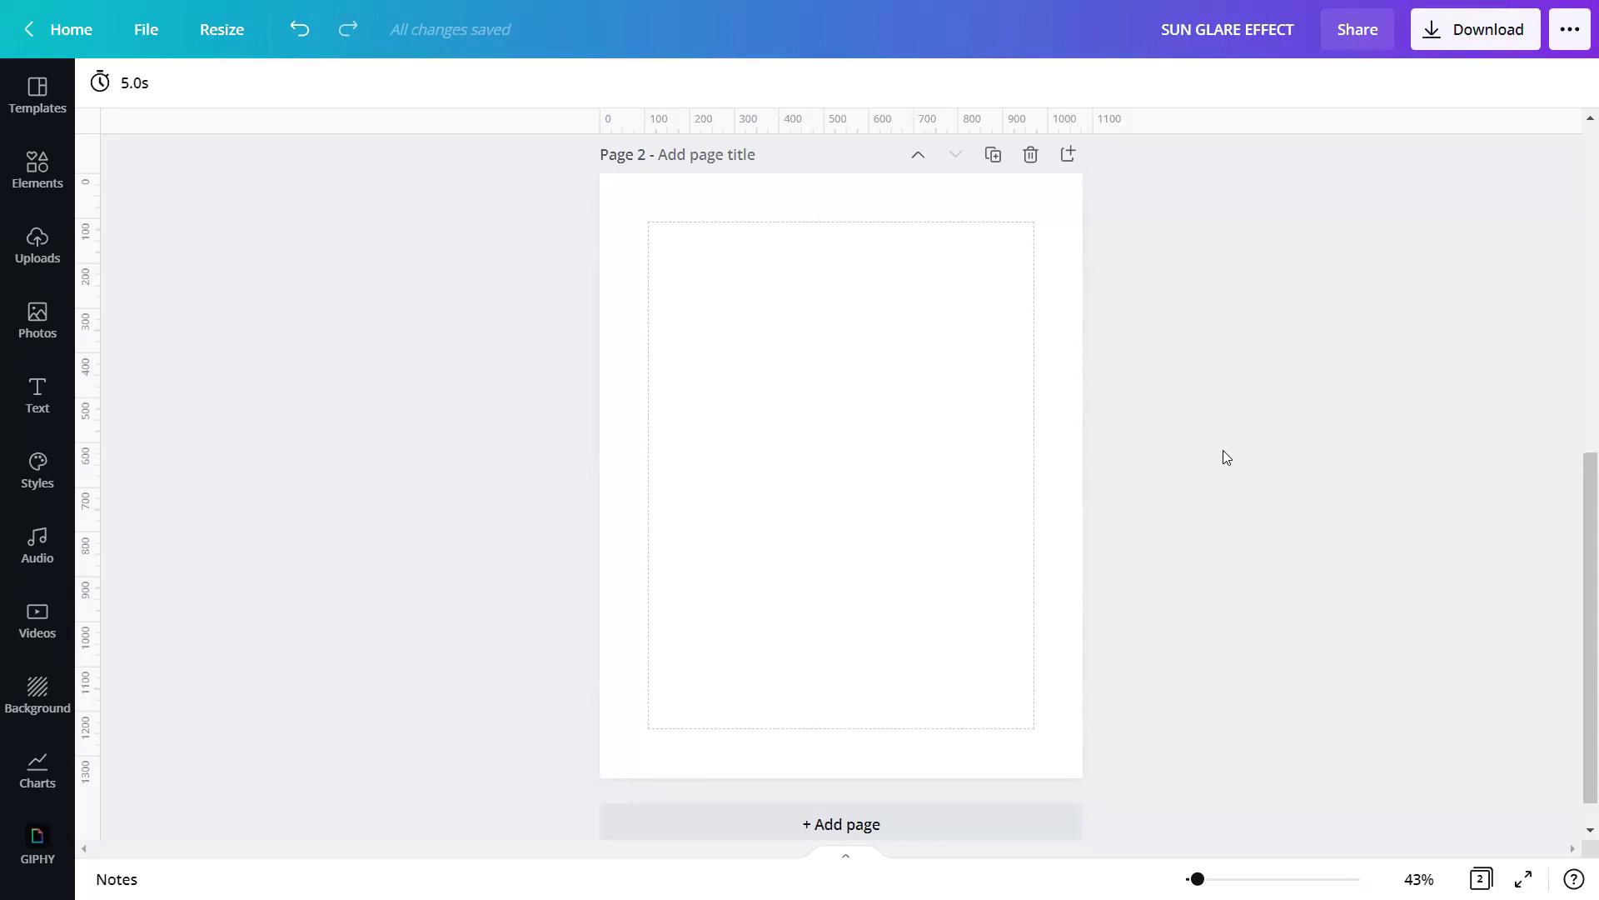
Step: Add blank pages 3 and 4, then scroll back up to page 2
left_click(919, 834)
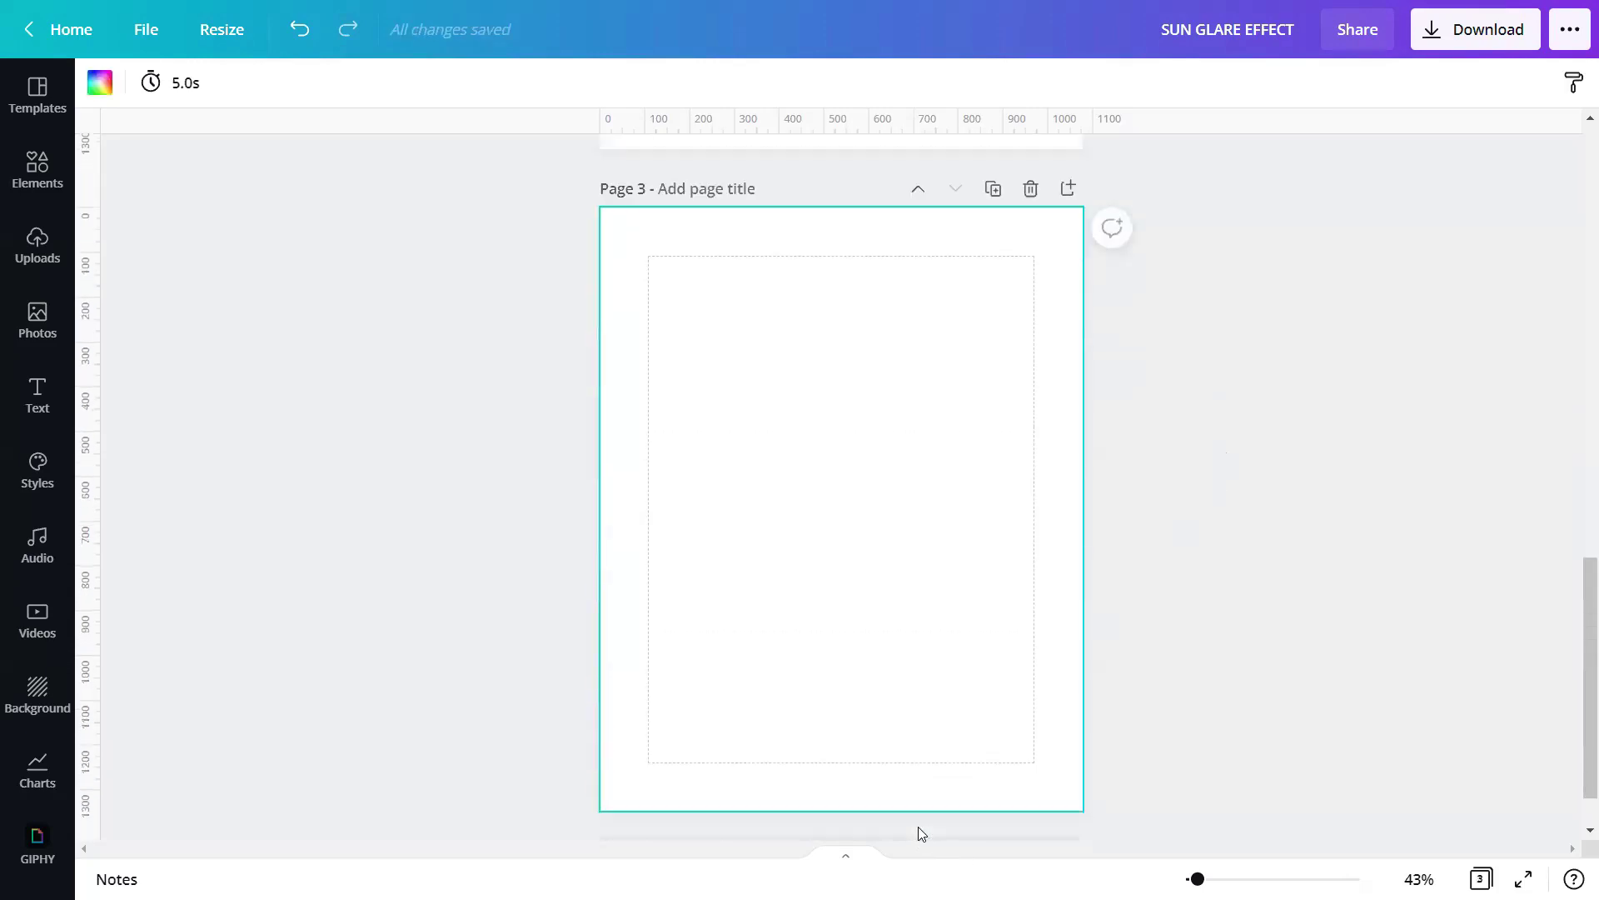
left_click(898, 790)
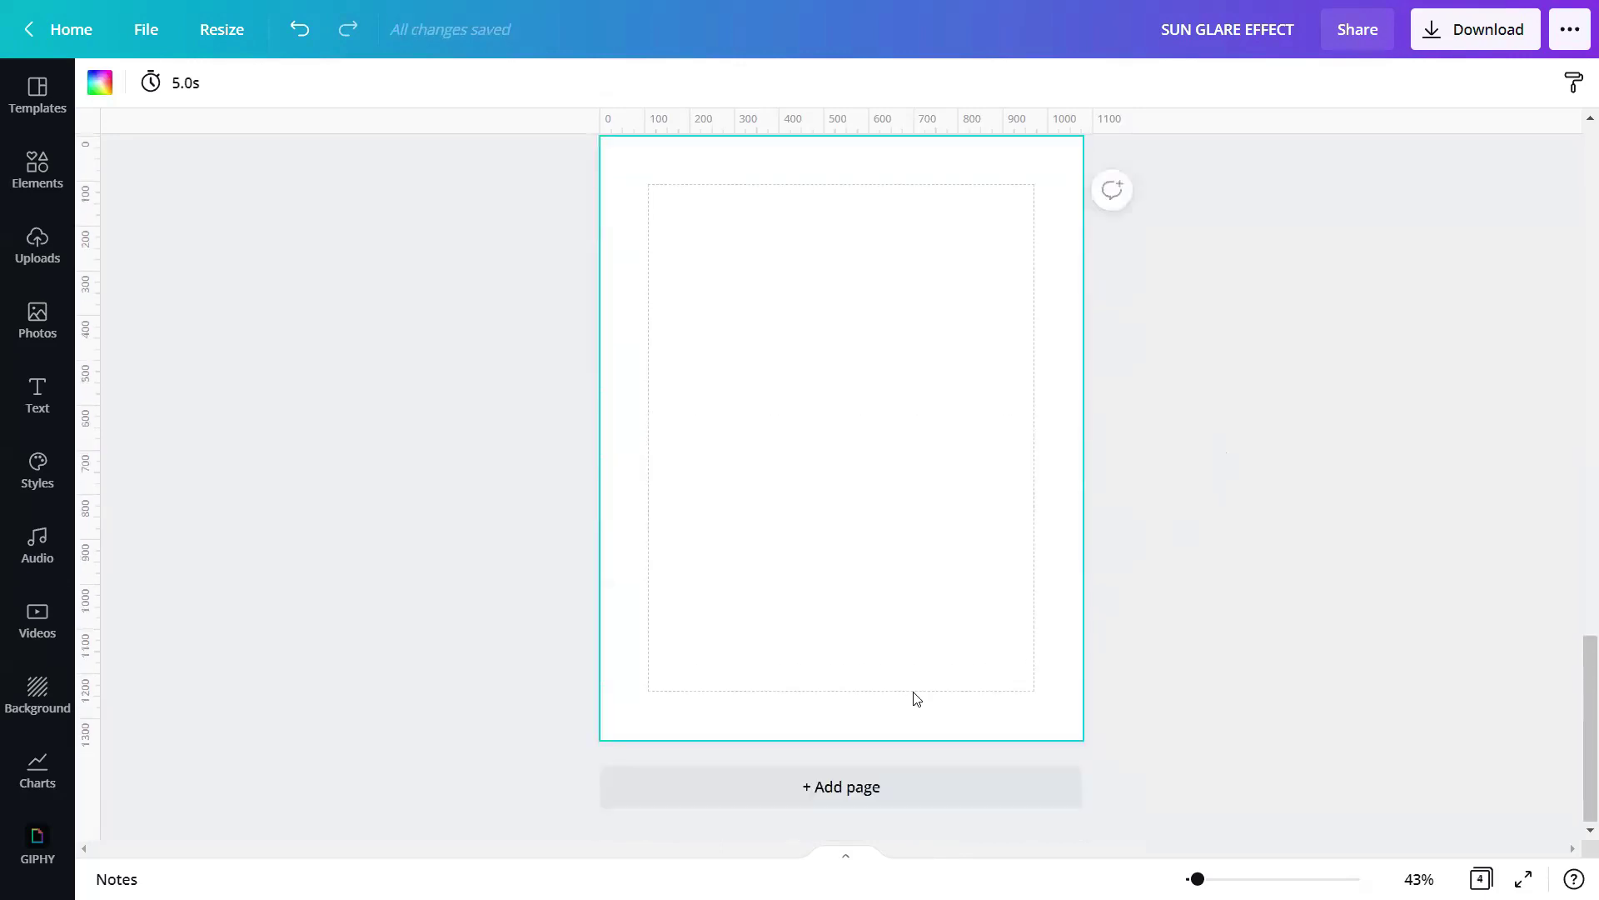
scroll(928, 689, "up", 5)
scroll(929, 689, "up", 2)
scroll(931, 691, "up", 4)
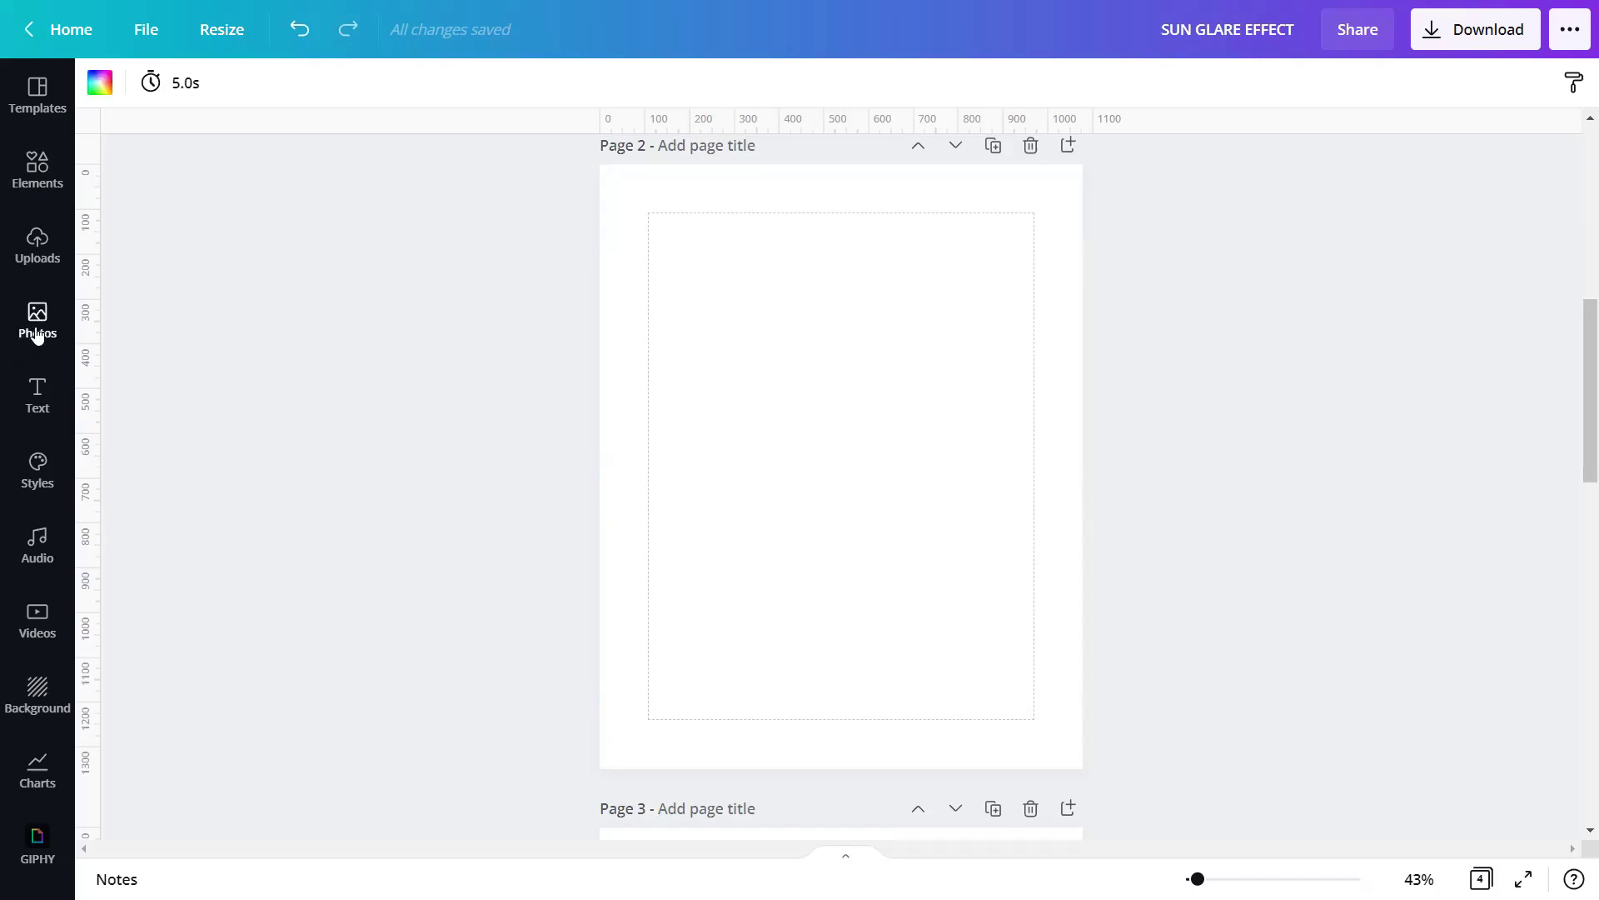
Step: Search Photos for 'boys playing soccer in the rice fields' and add the misty rice-field photo
left_click(71, 313)
left_click(159, 96)
type("B")
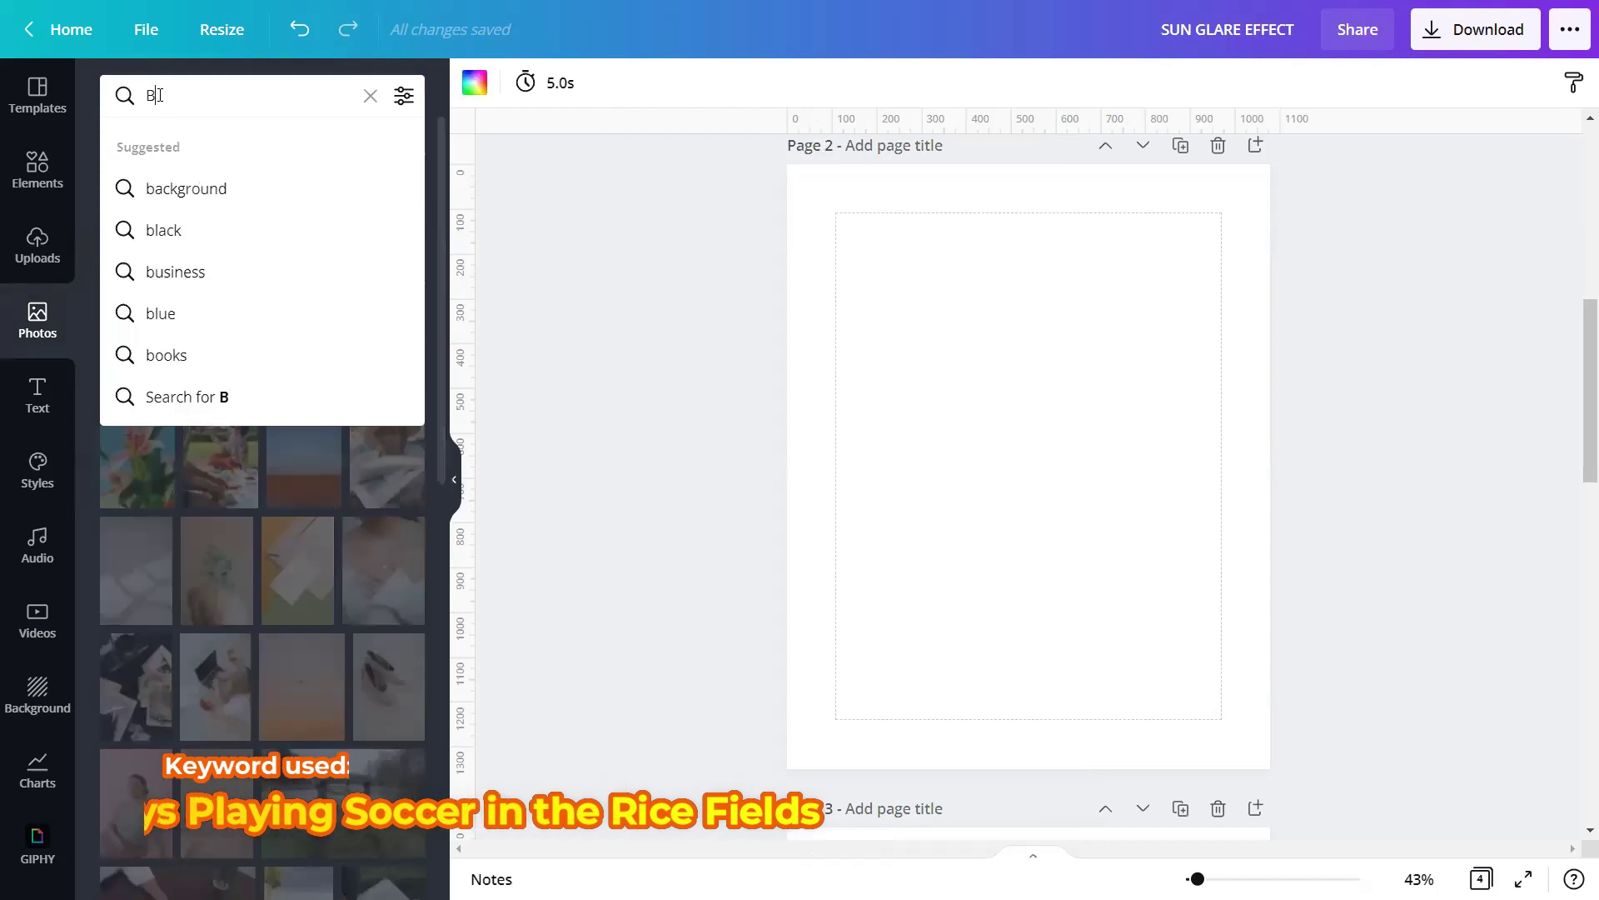
type("OYS PLA")
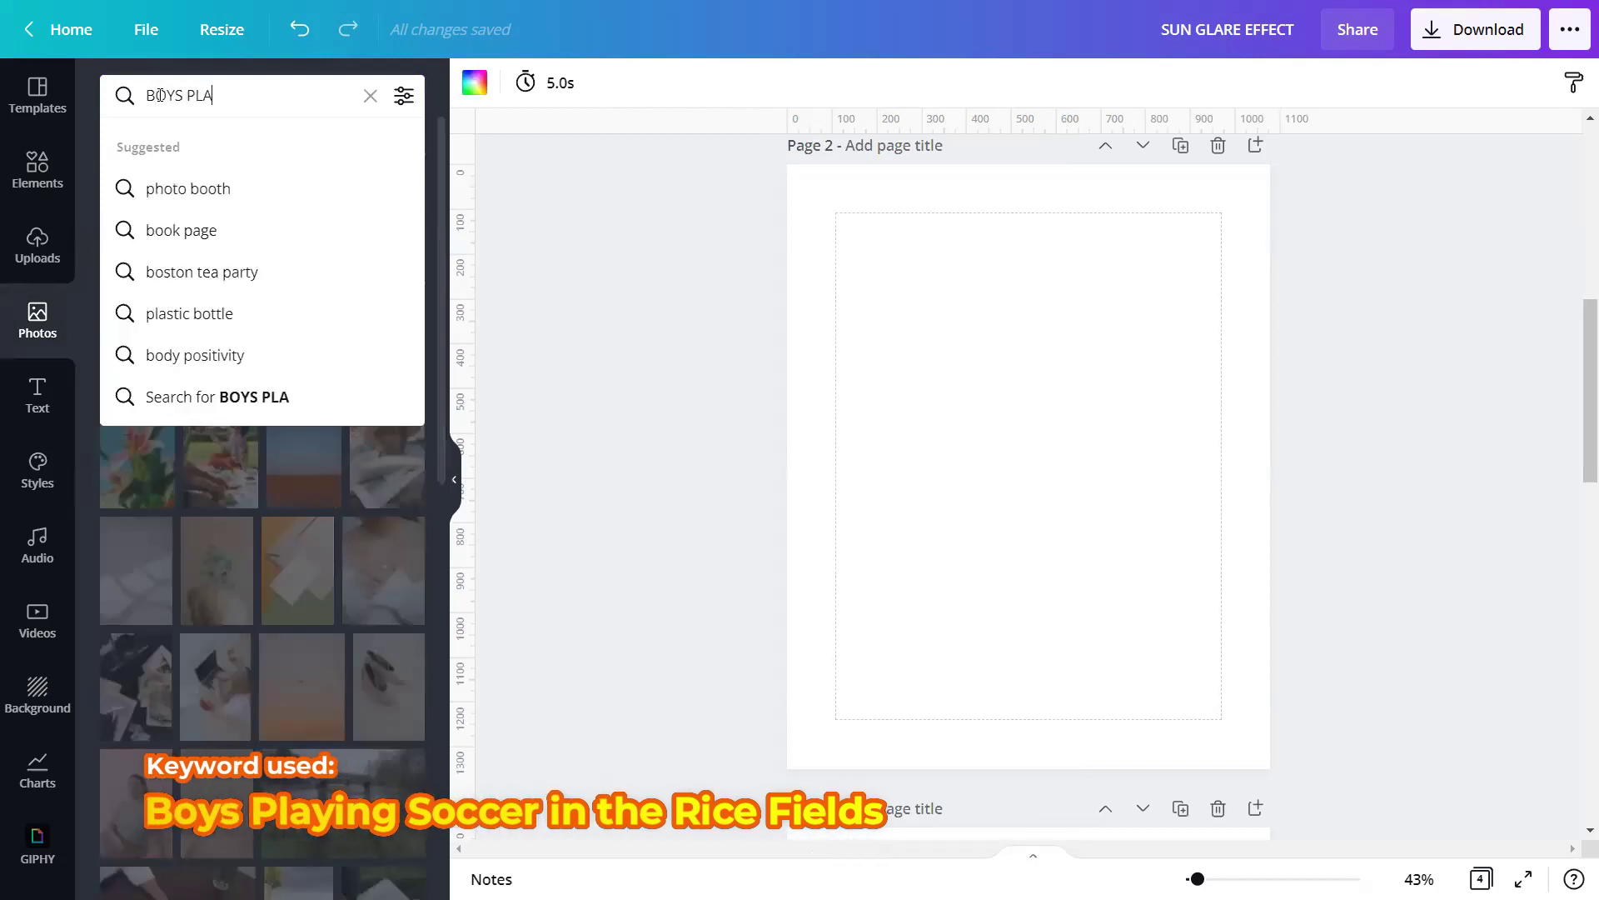
type("YING S")
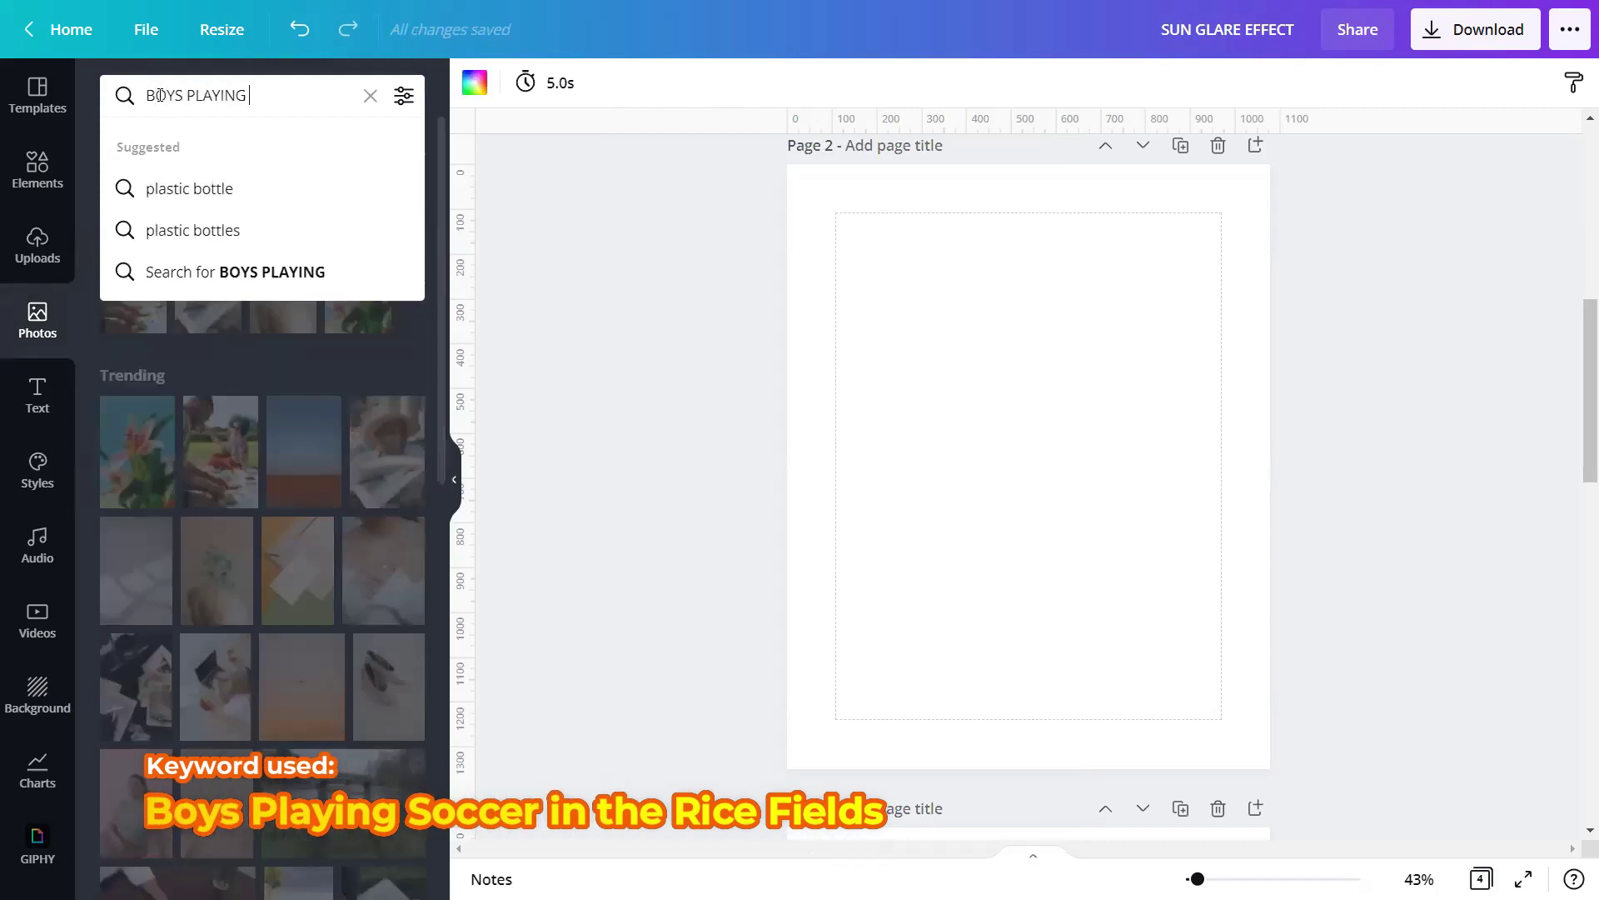
type("OCCE")
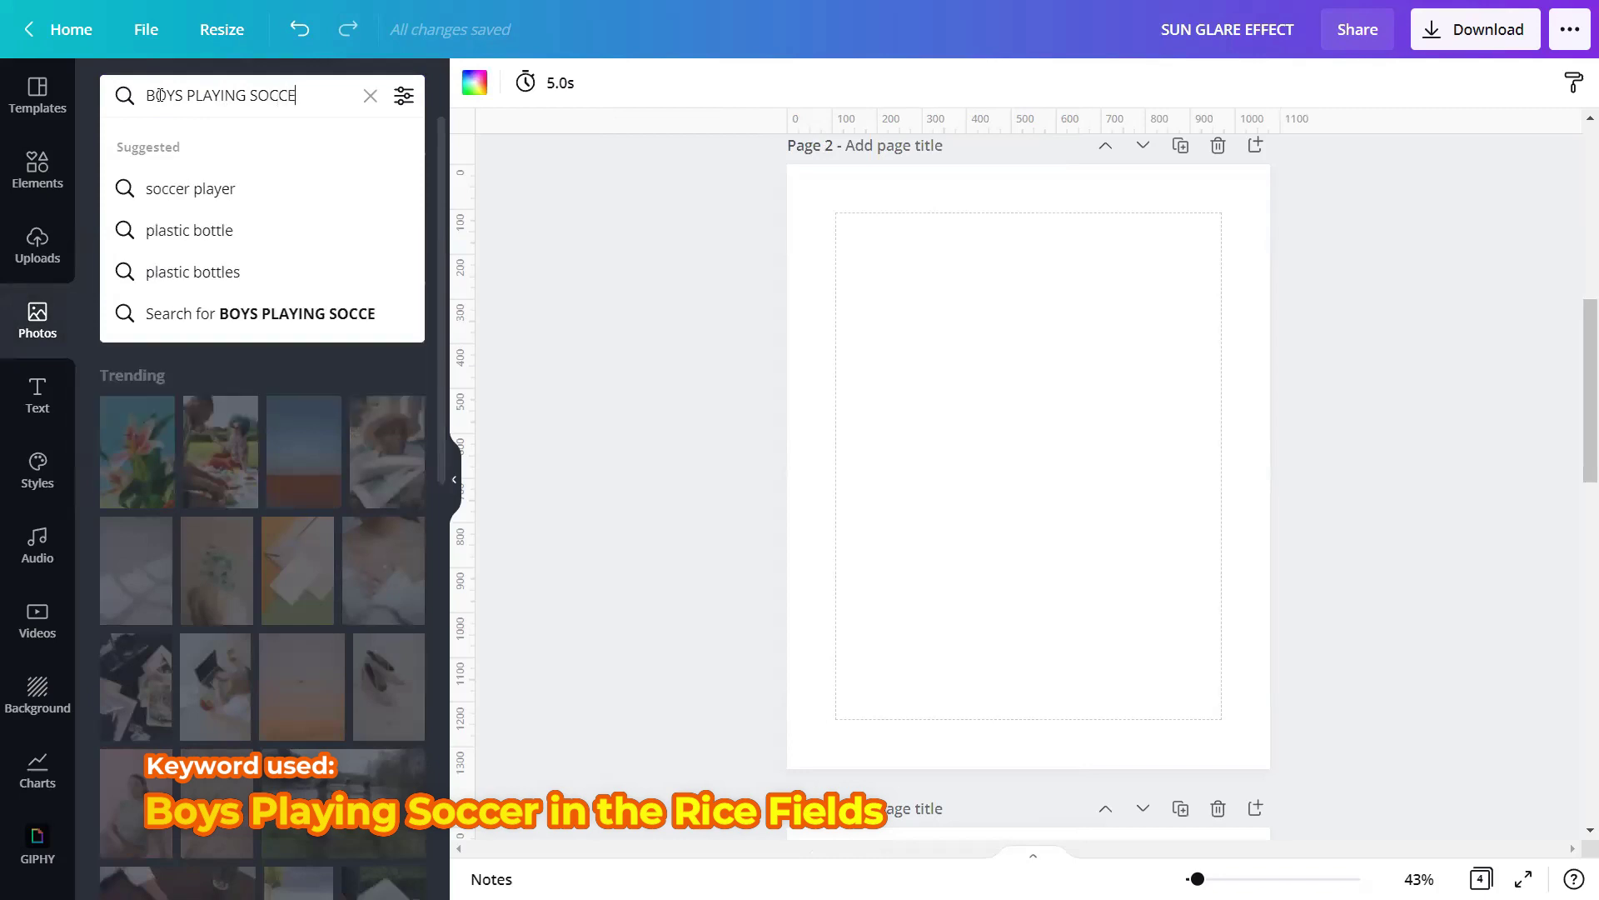
type("R IN THE RICE FIELDS")
key("Return")
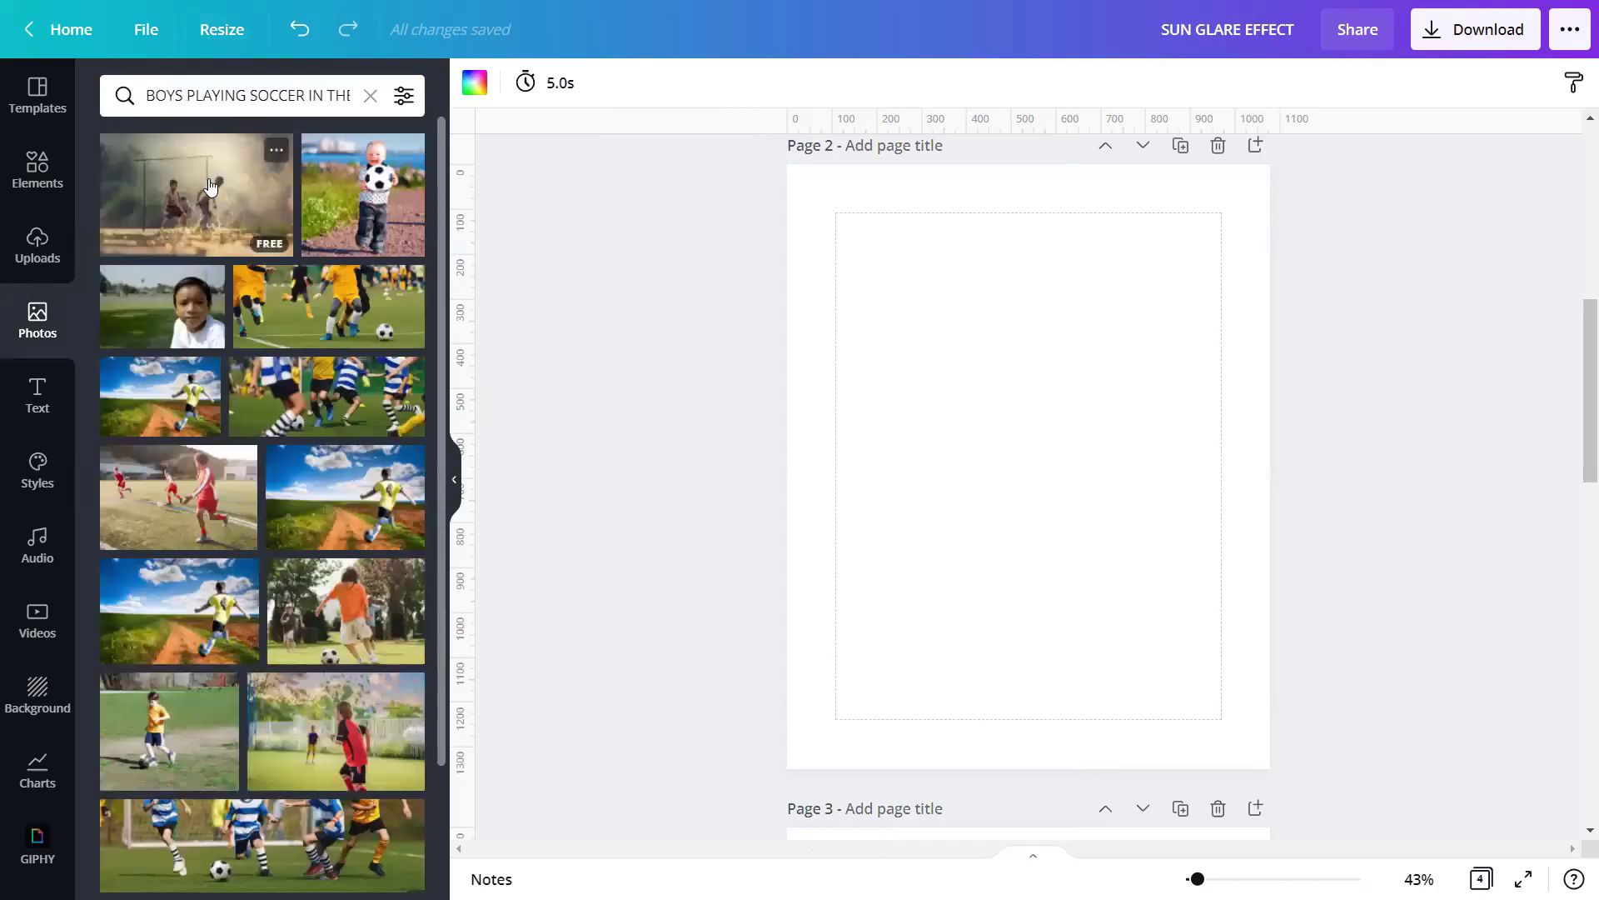
left_click(210, 185)
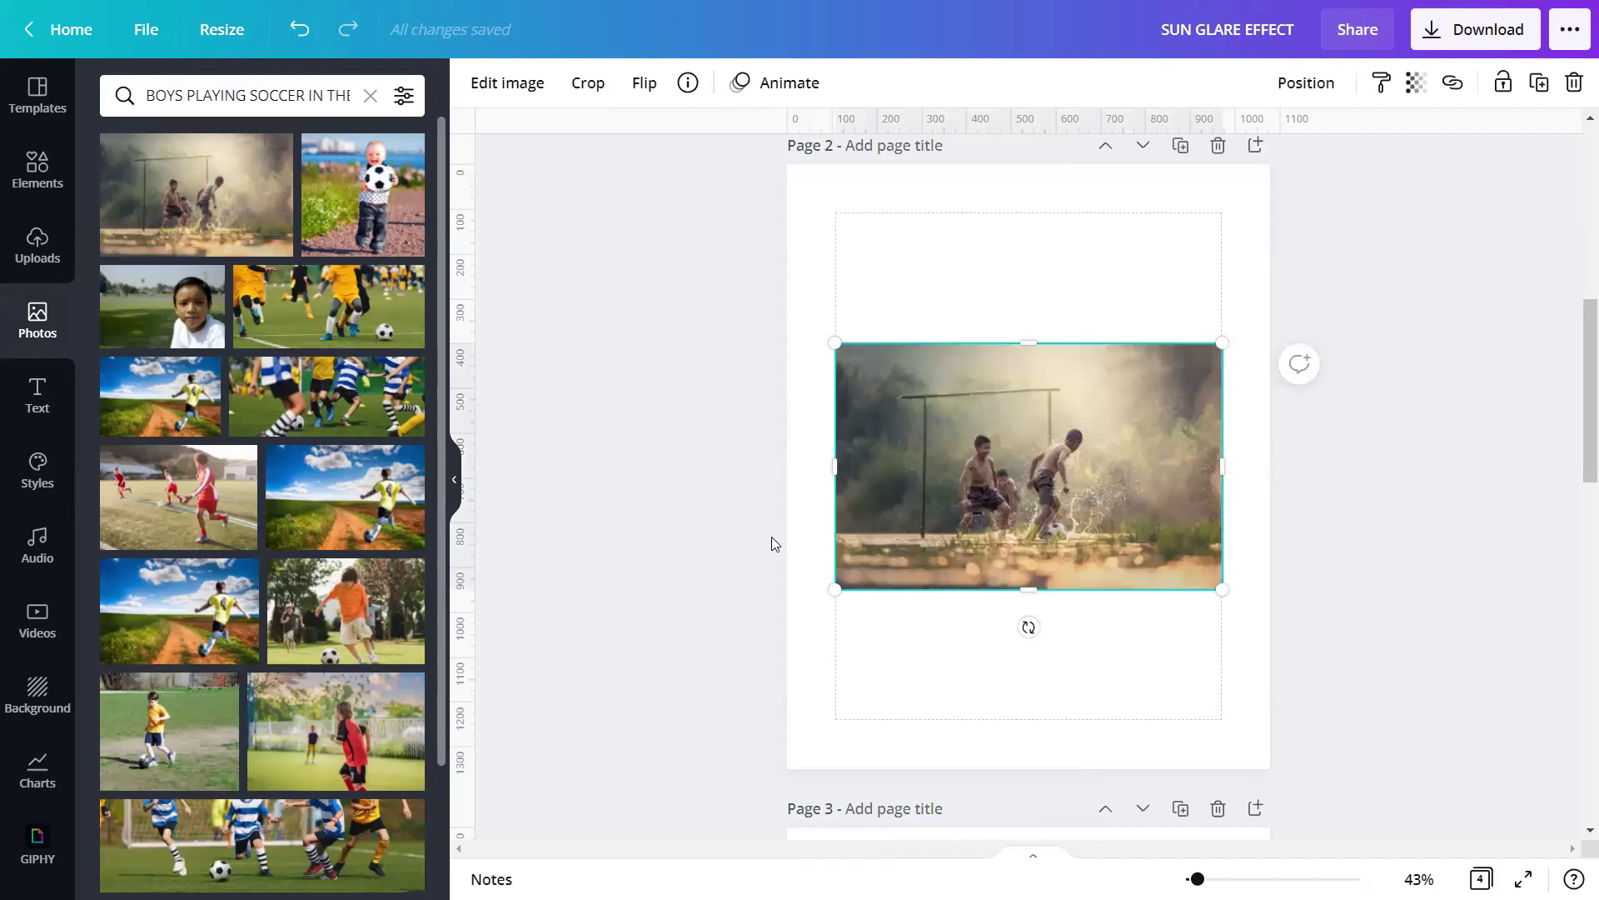
Step: Set the soccer photo as page 2's background
right_click(905, 532)
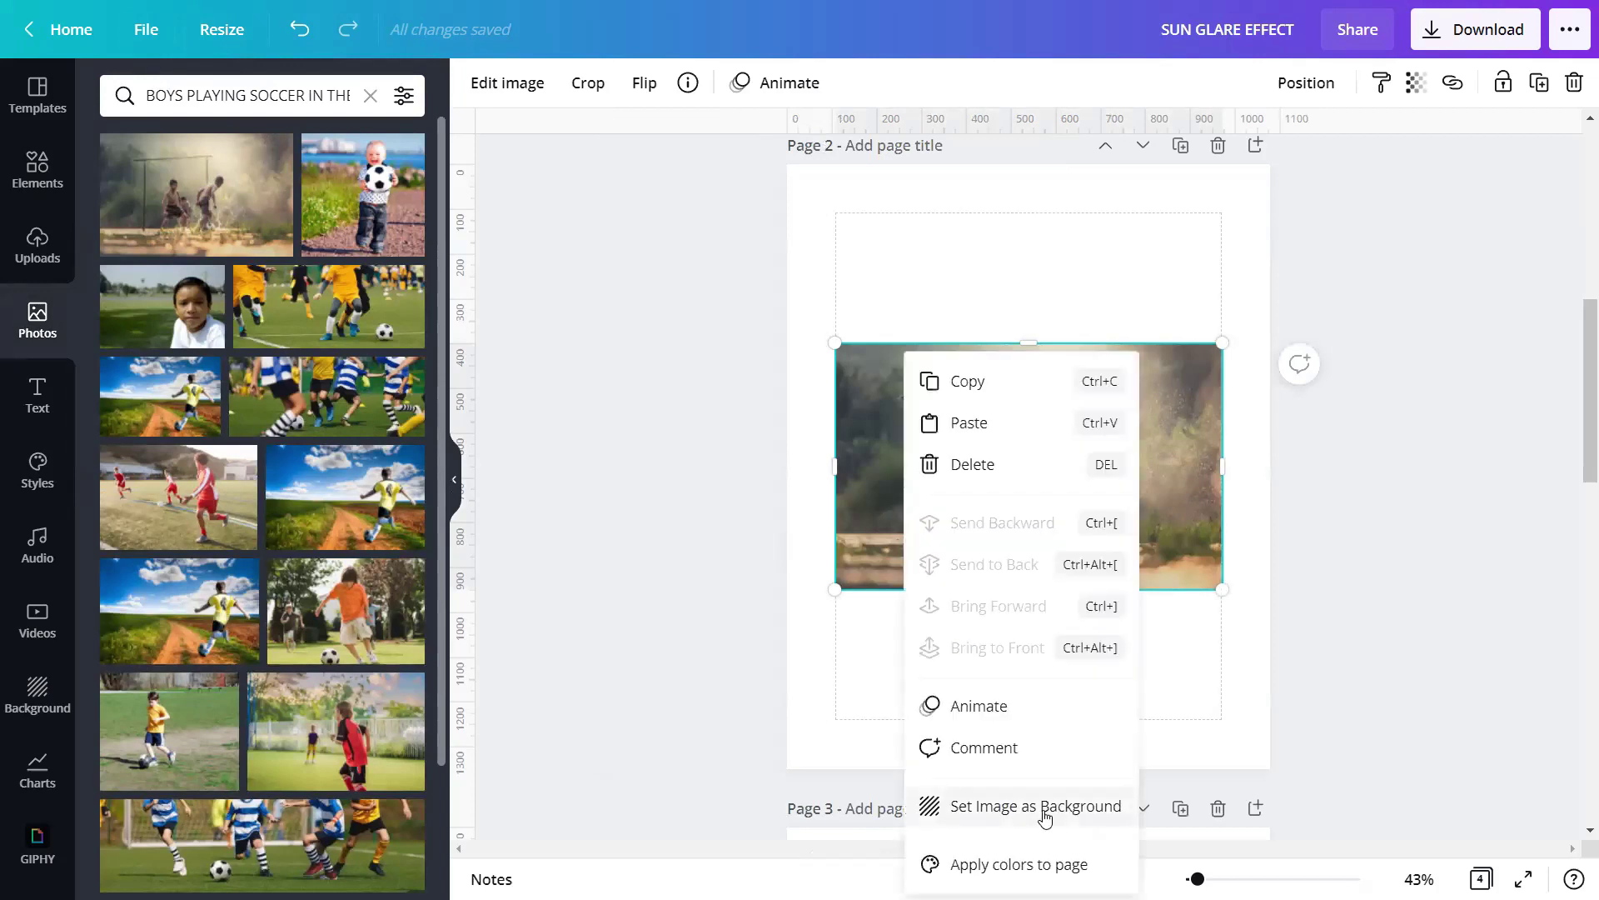
left_click(1046, 808)
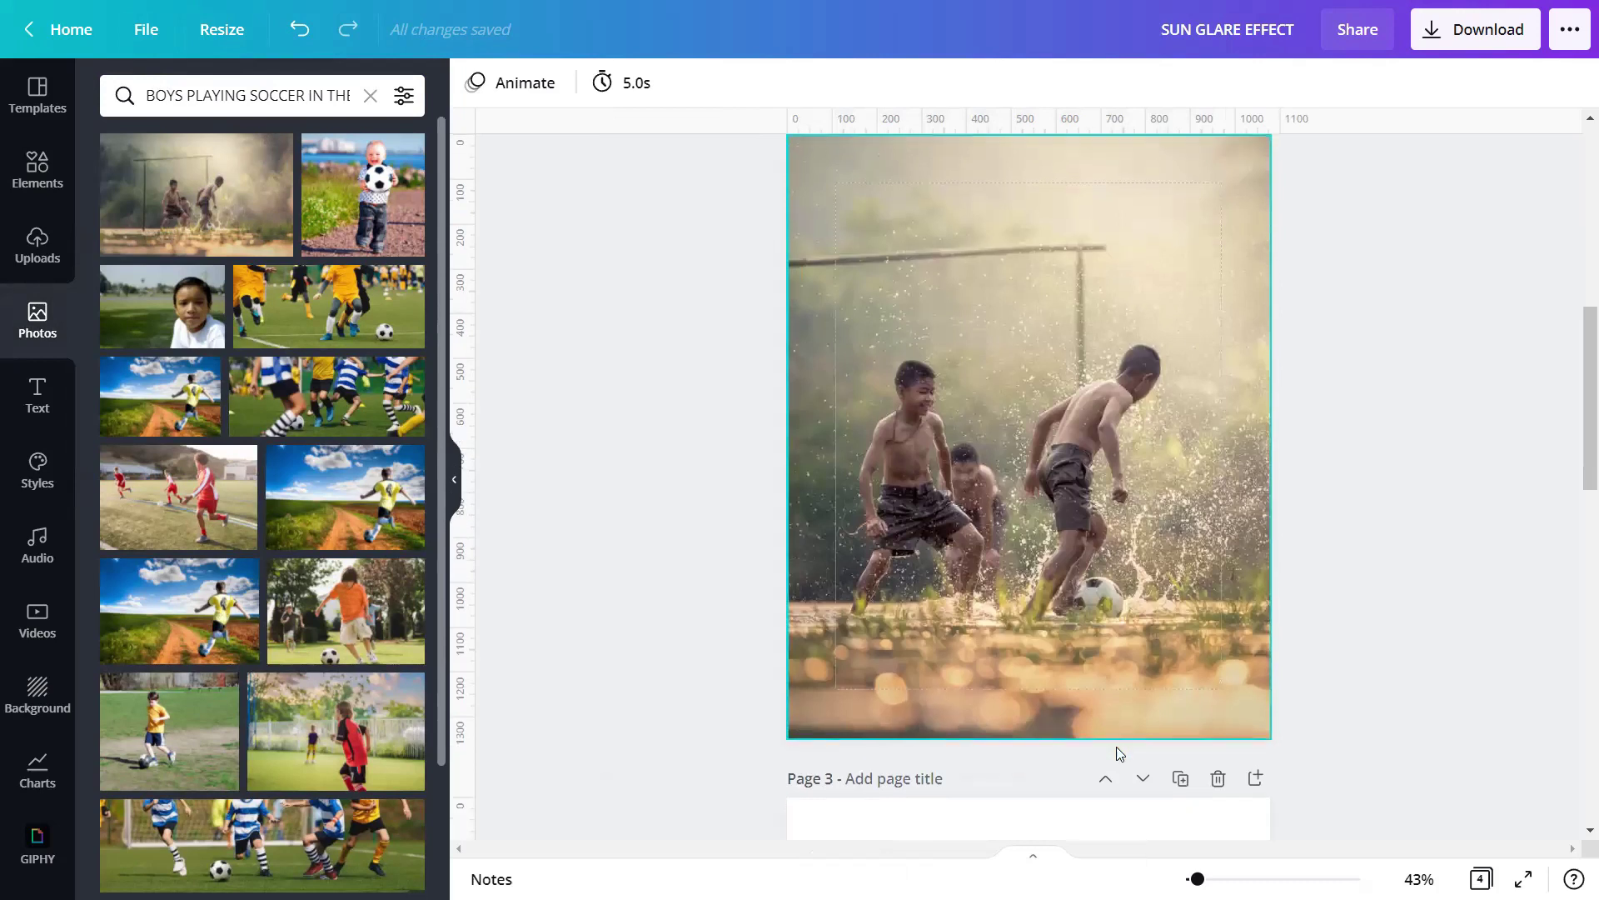
scroll(1116, 752, "down", 5)
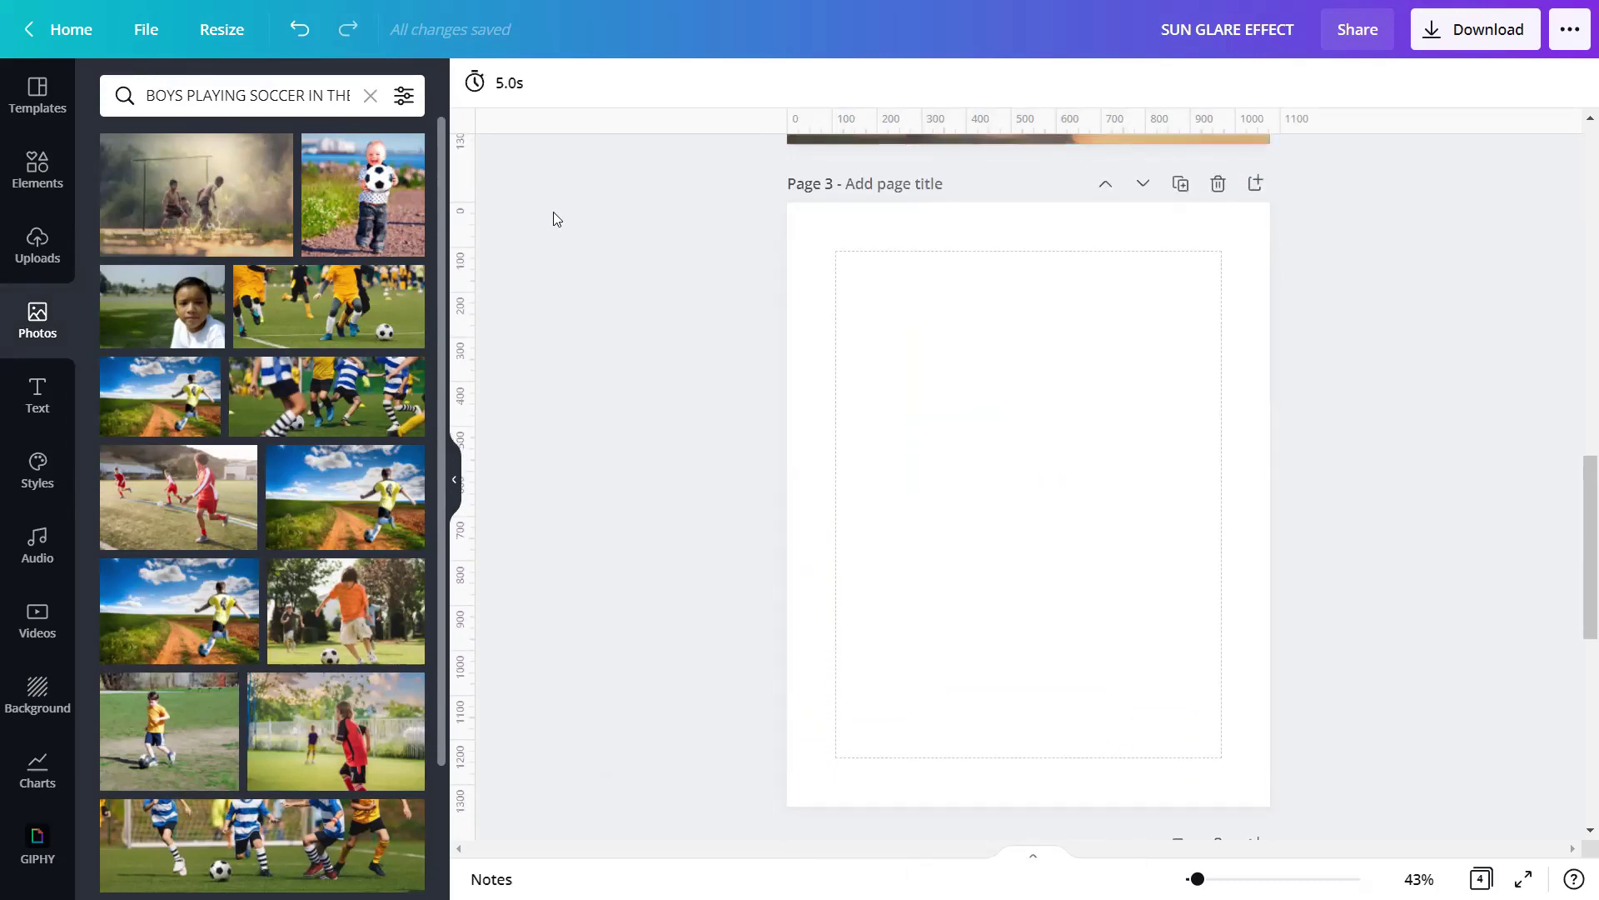
Step: Search Photos for 'kiss under the open sky' and add the couple-on-pier sunset photo
left_click(370, 95)
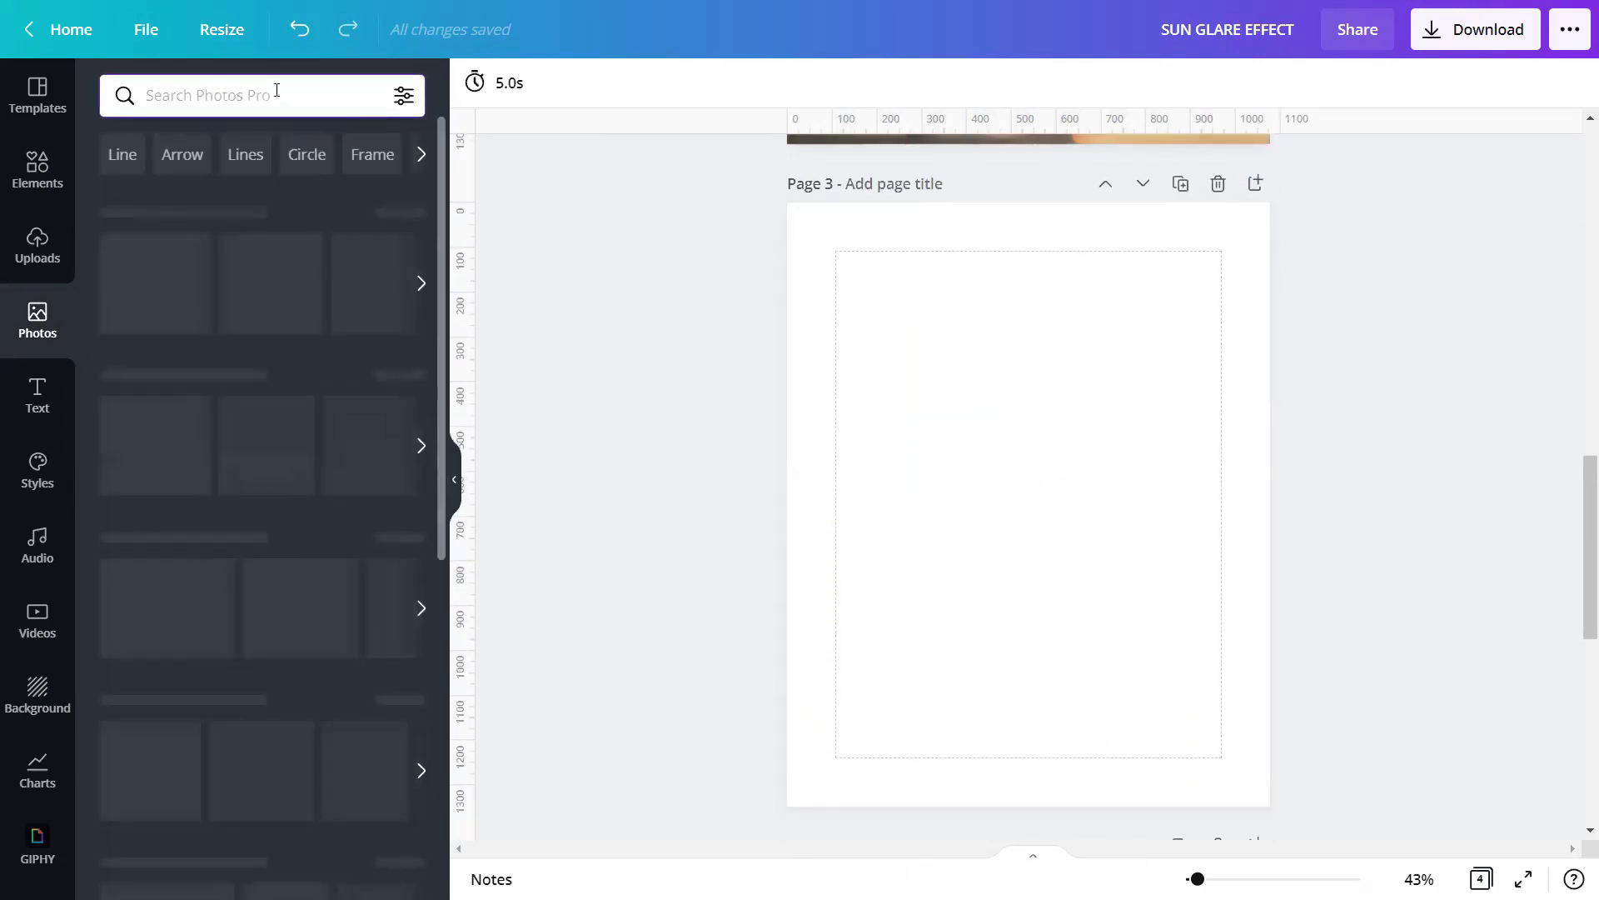
type("KISS U")
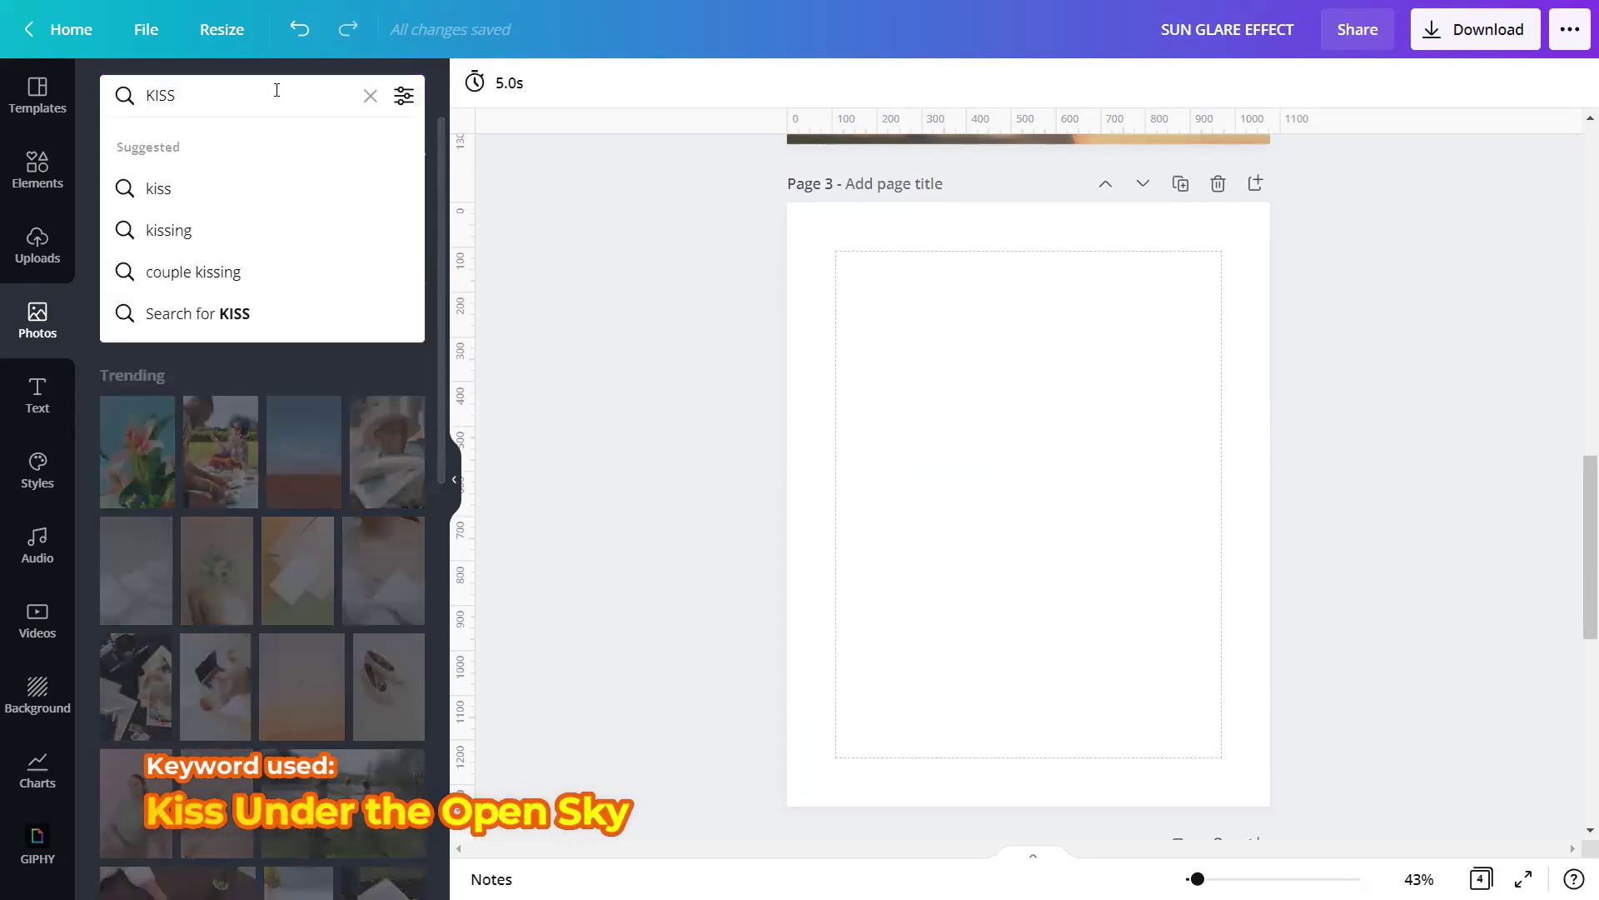
type("NDER THE OPEN SKY")
key("Return")
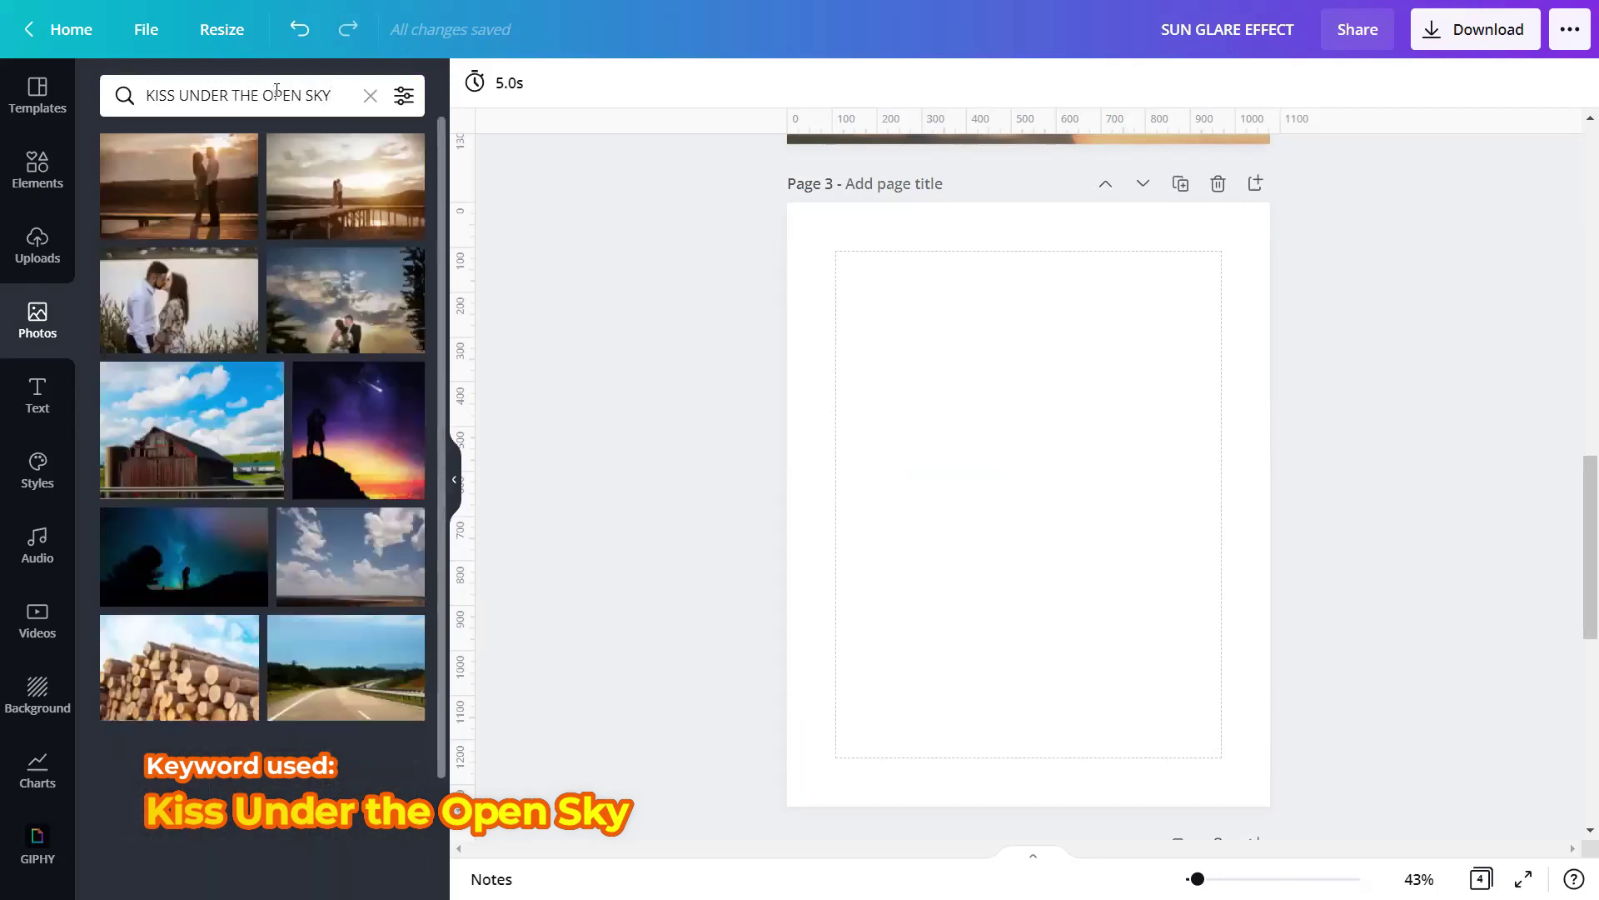
left_click(345, 188)
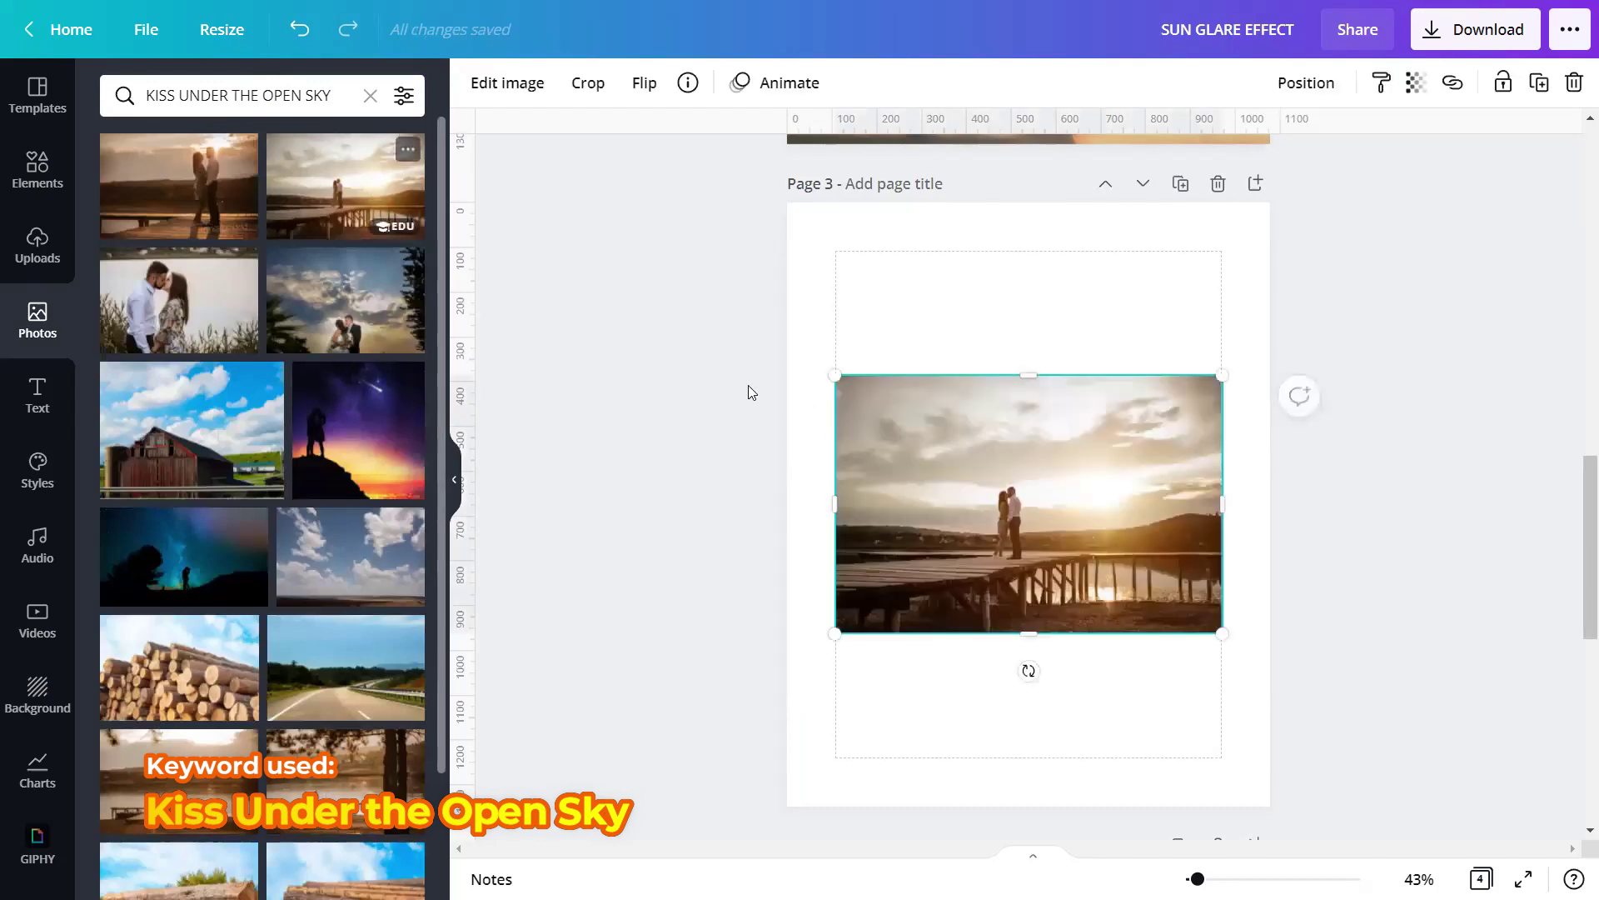
Step: Set the pier photo as page 3's background
right_click(1037, 512)
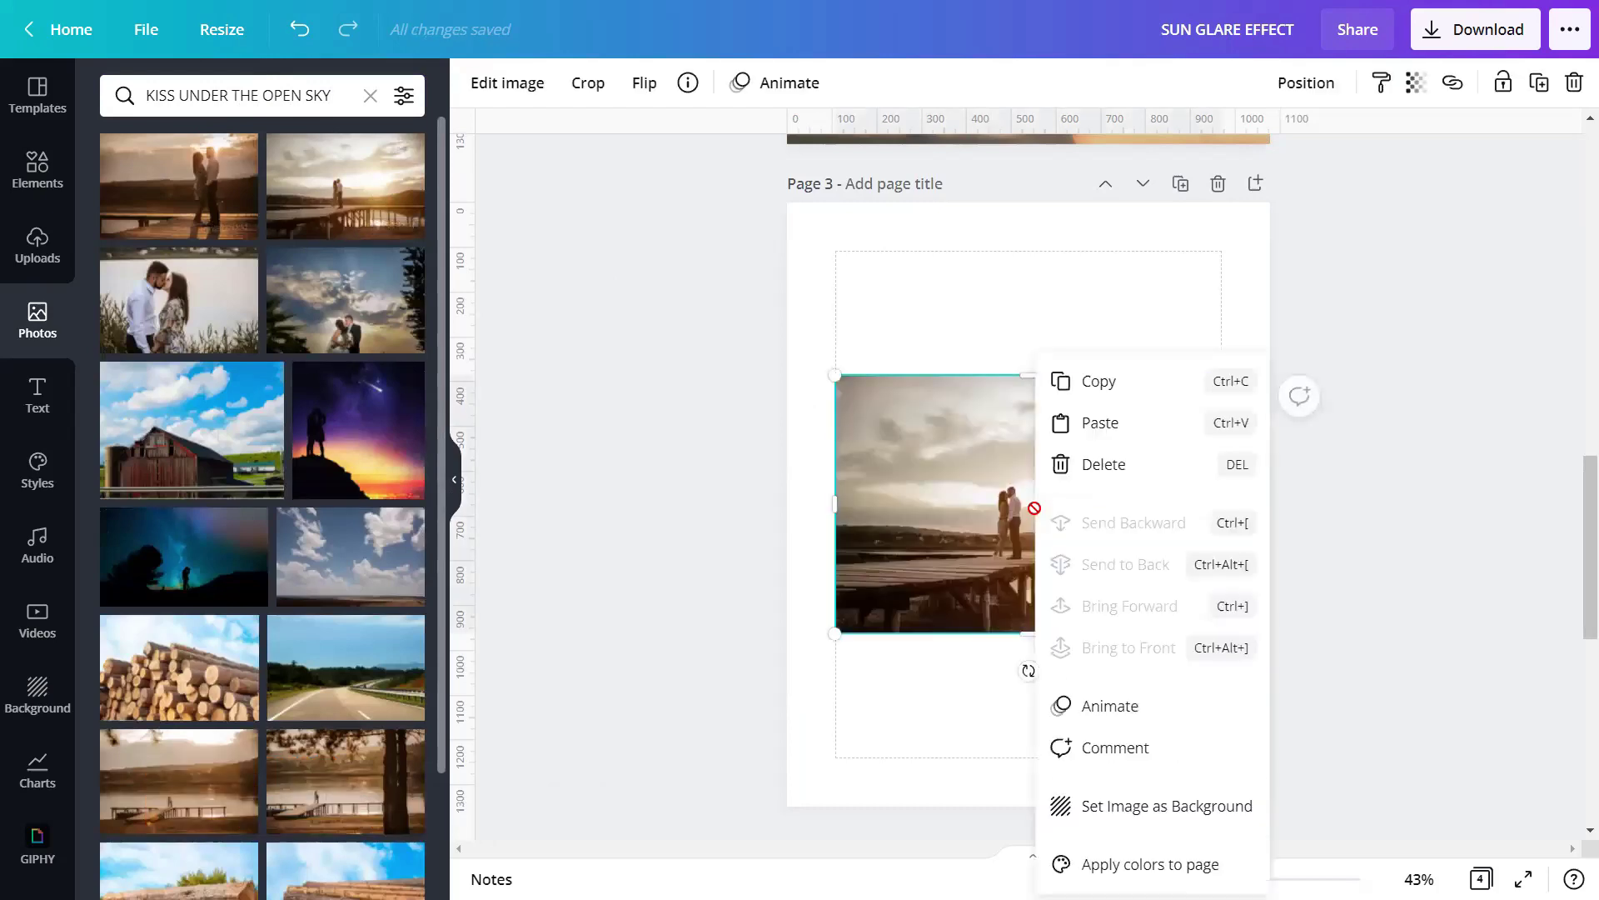
left_click(1129, 806)
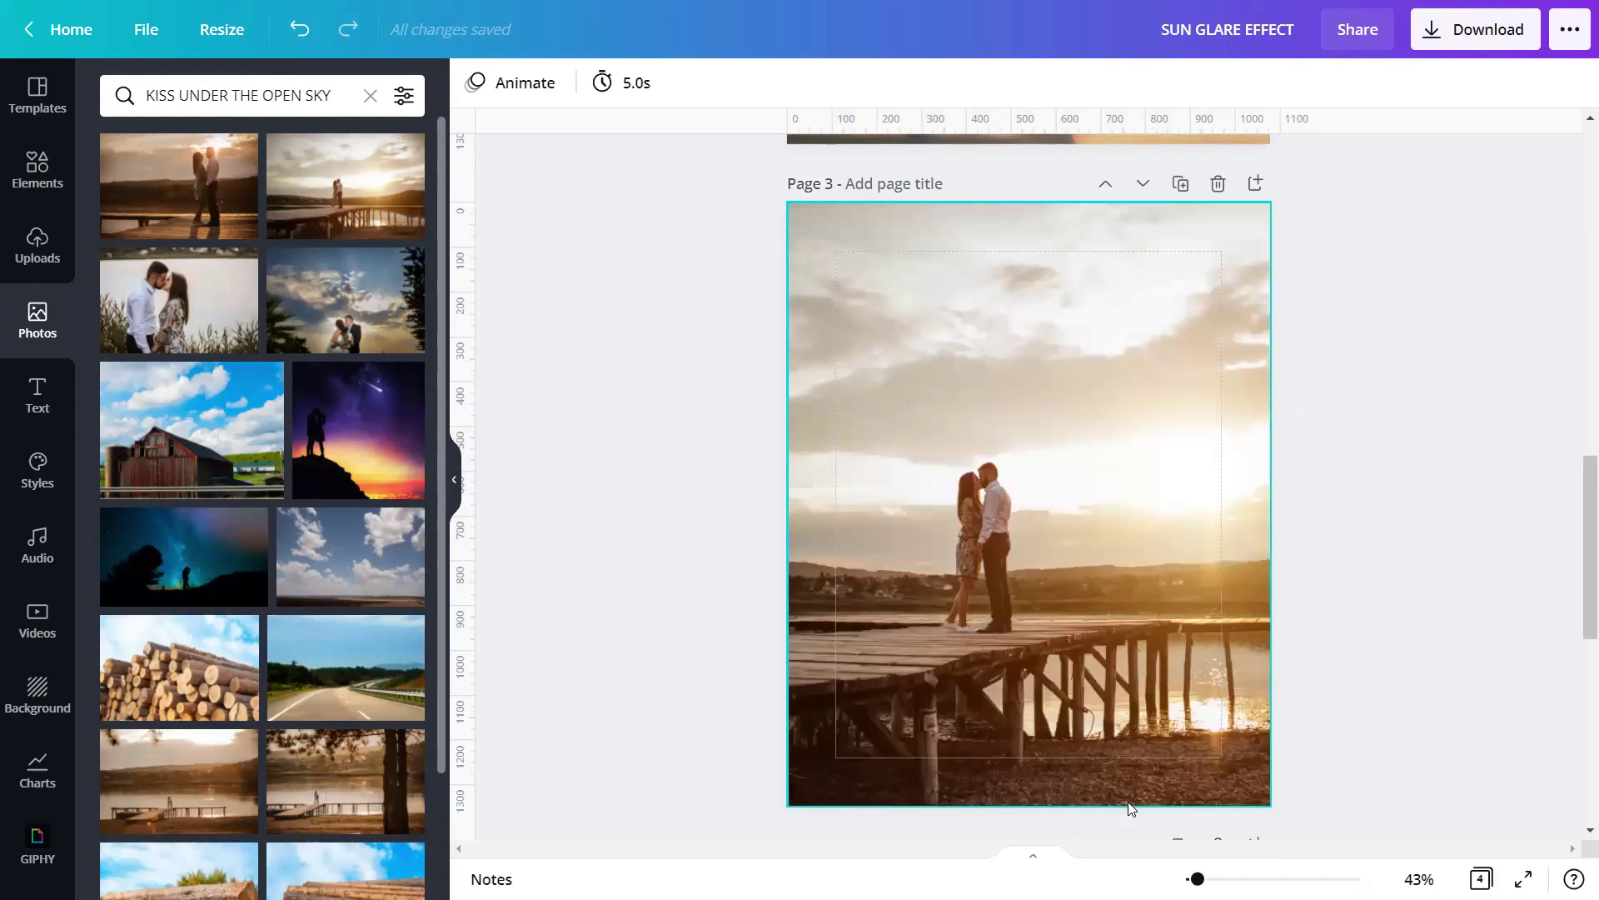
scroll(1130, 808, "down", 5)
scroll(1130, 808, "down", 3)
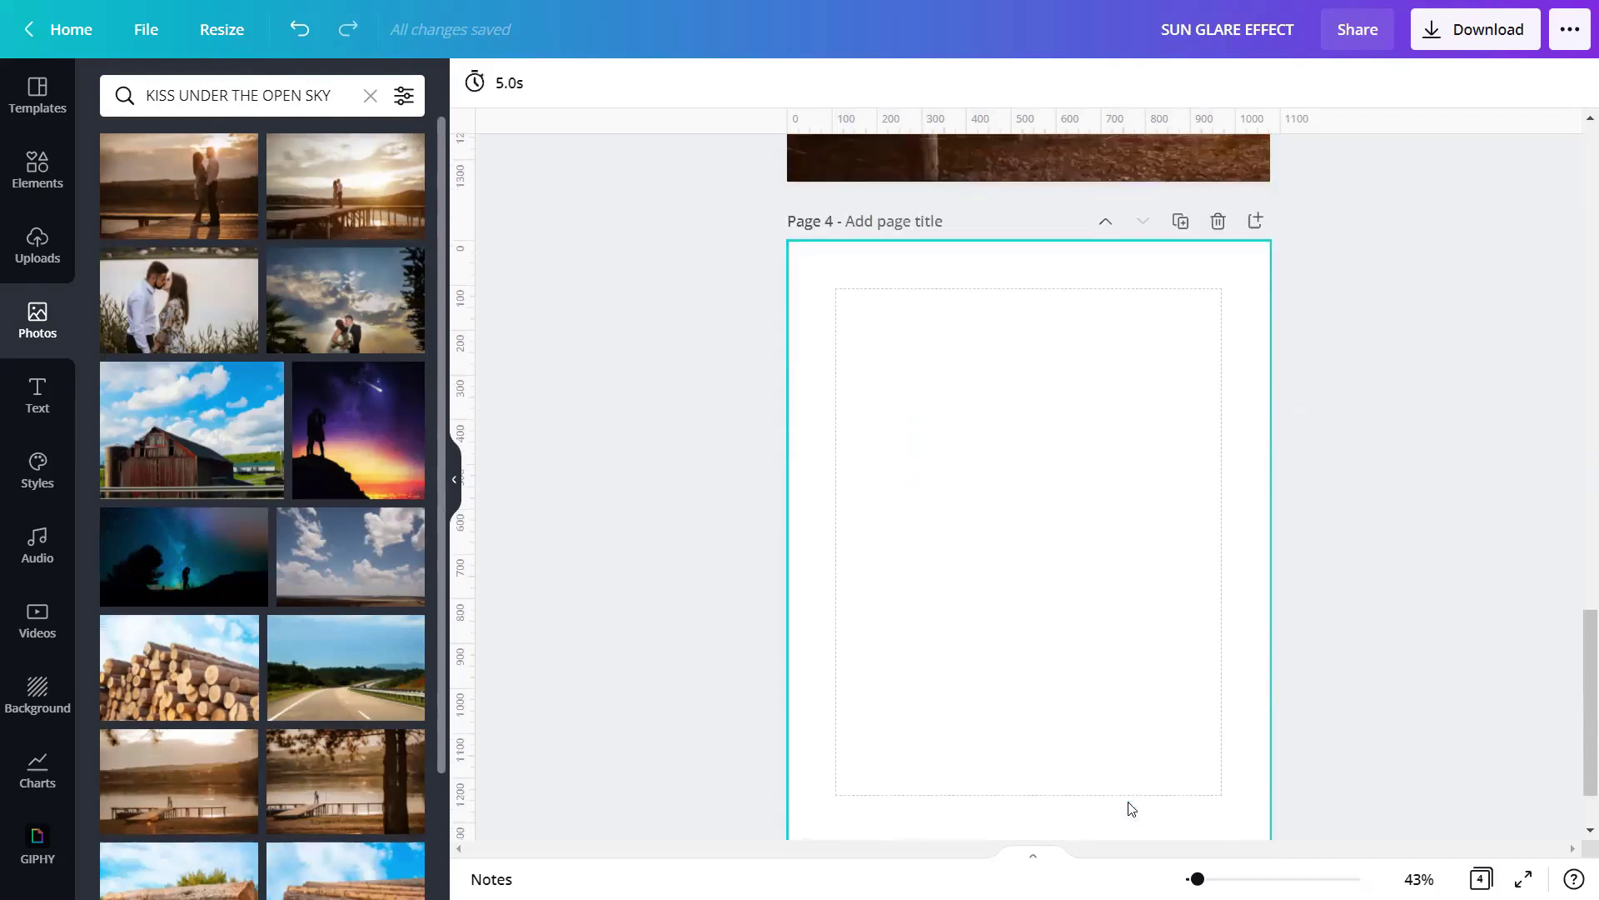
scroll(1130, 807, "down", 2)
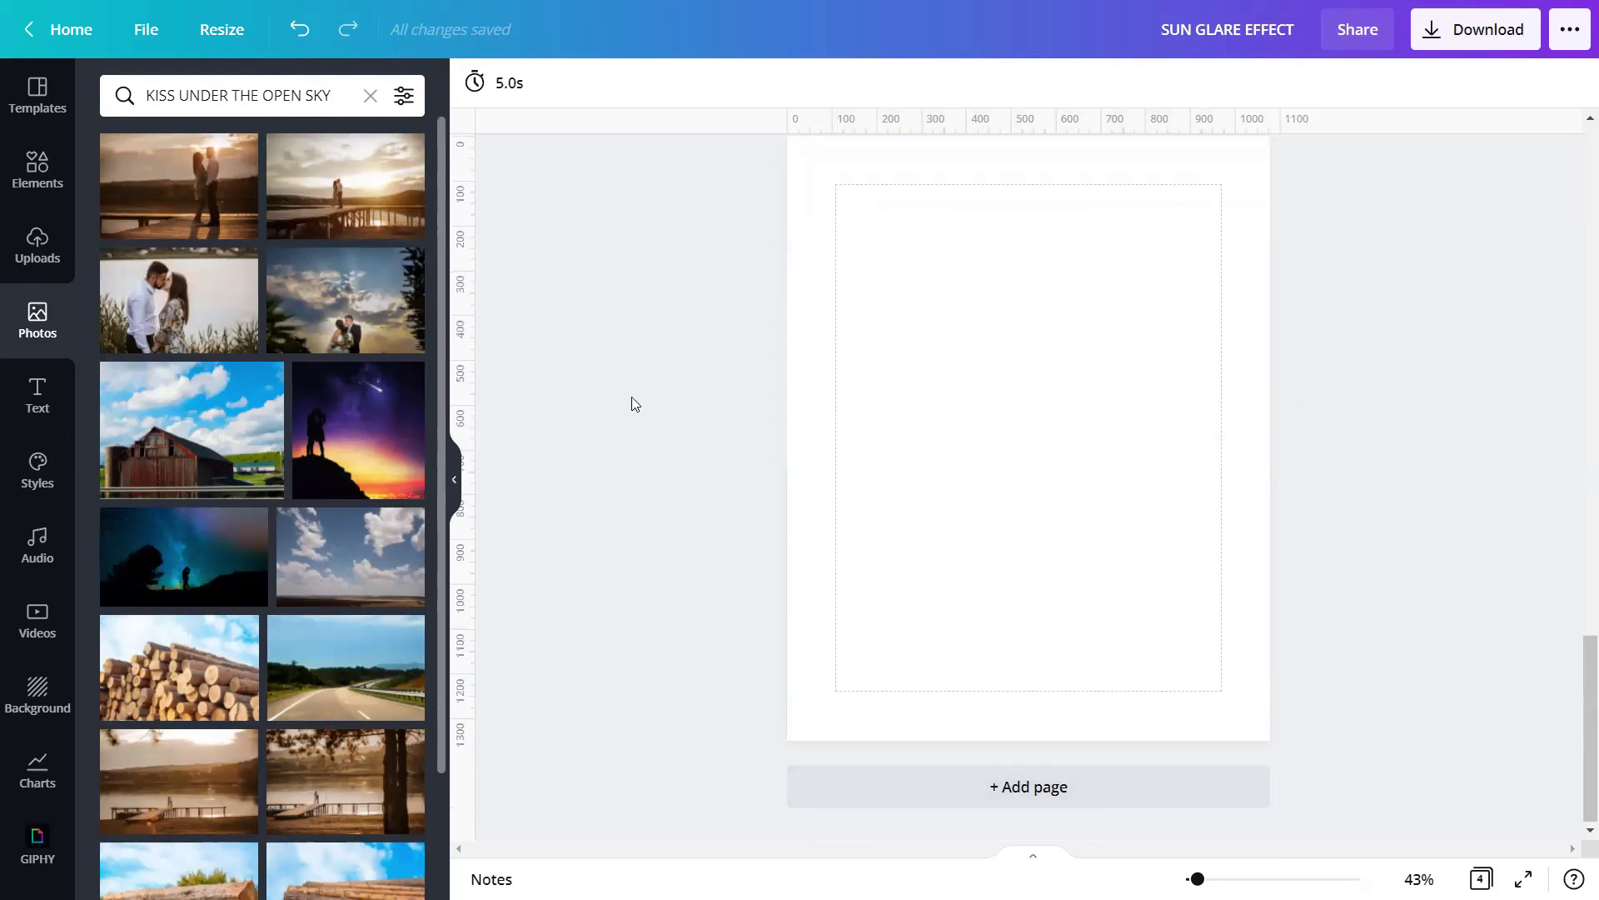
Step: Search Photos for 'open sky through colourful leaves' and add the autumn tree canopy photo
left_click(371, 95)
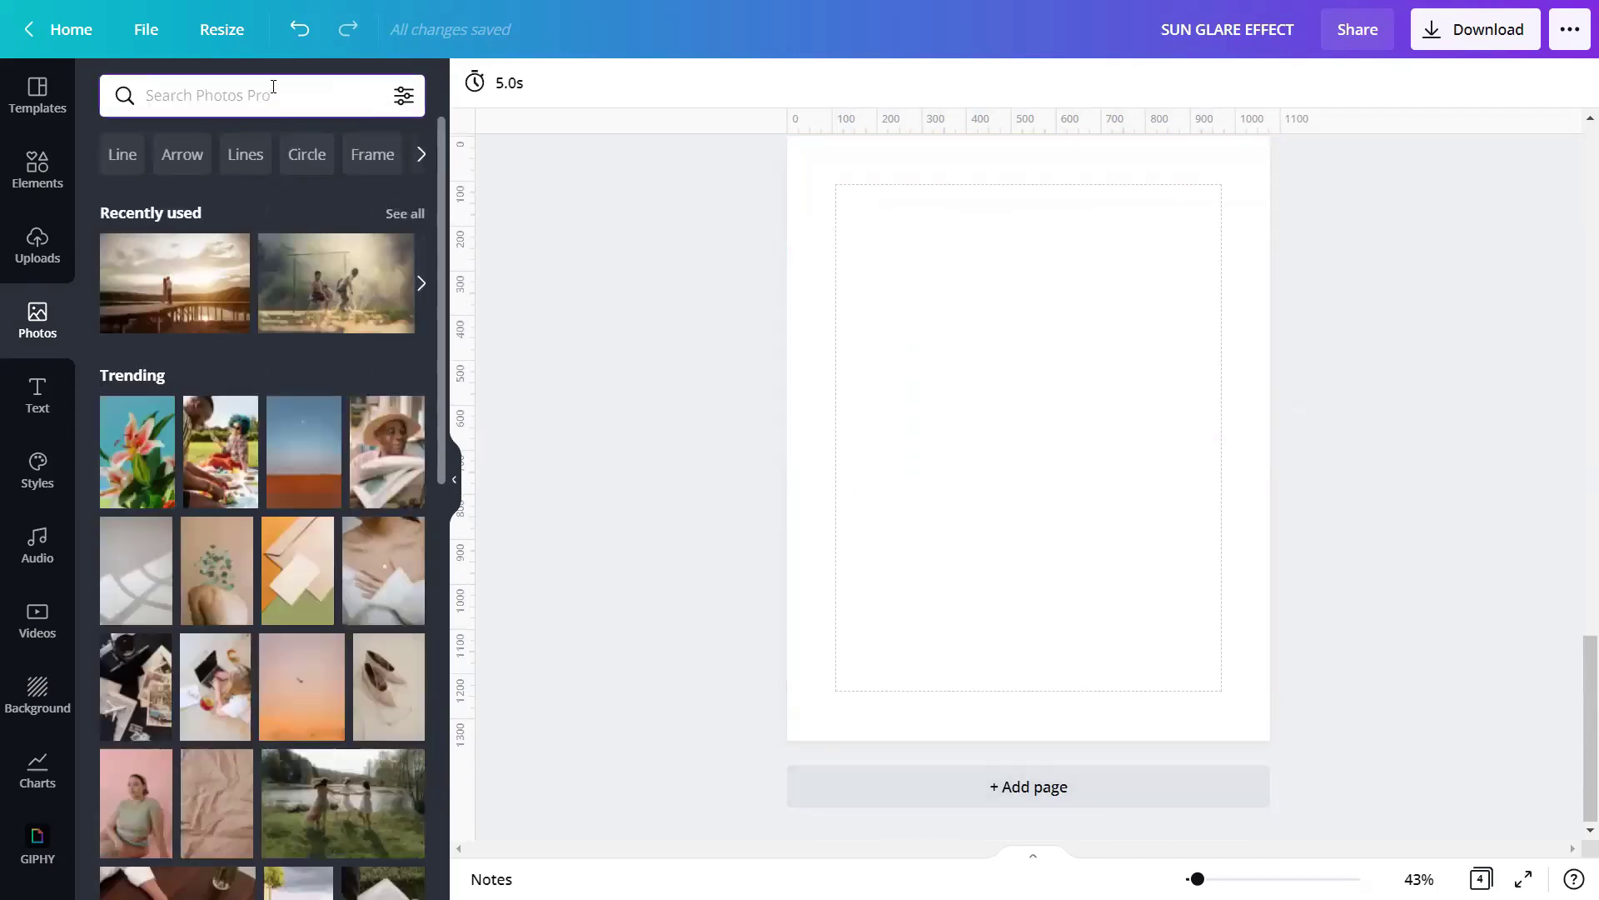
type("O")
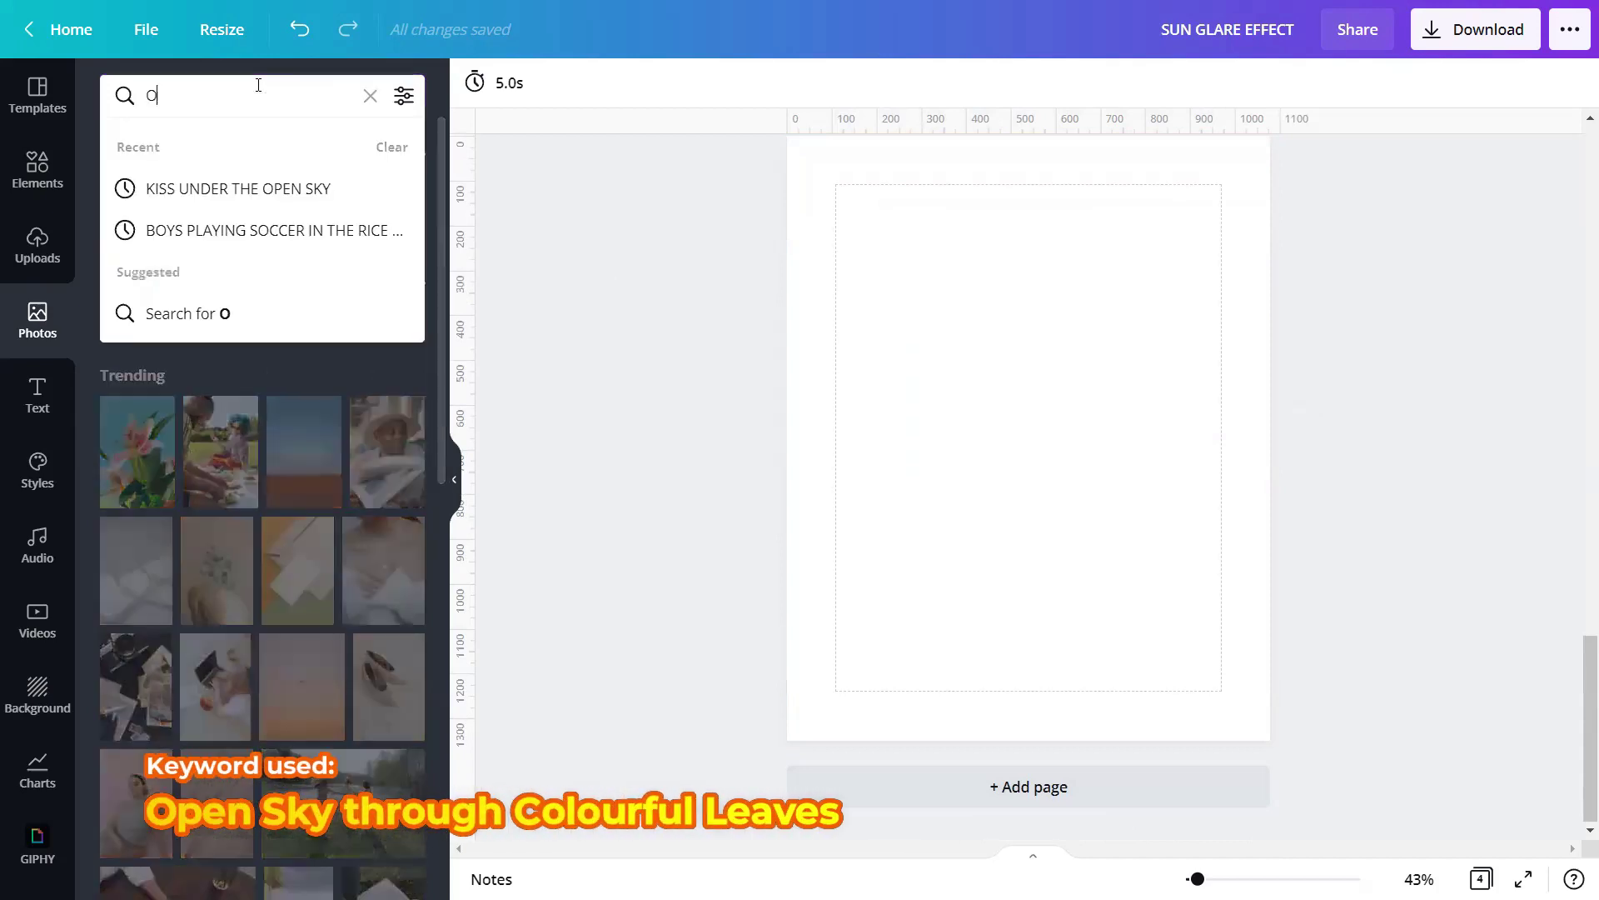
type("PEN SKY")
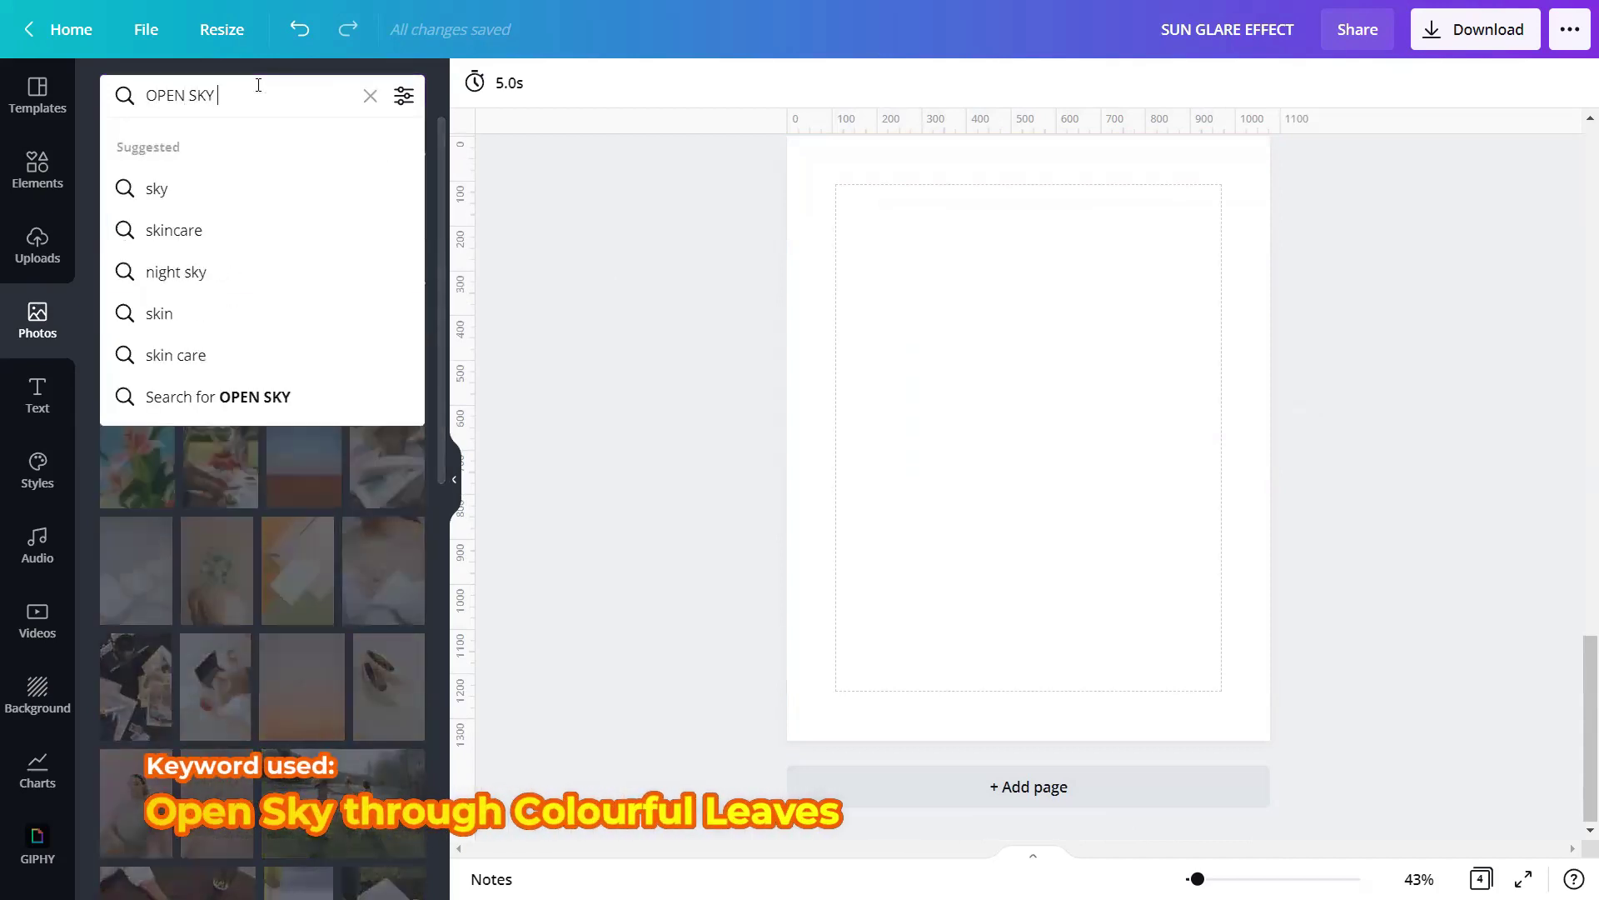
type("THROUGH COLOURFUL LEAV")
key("Return")
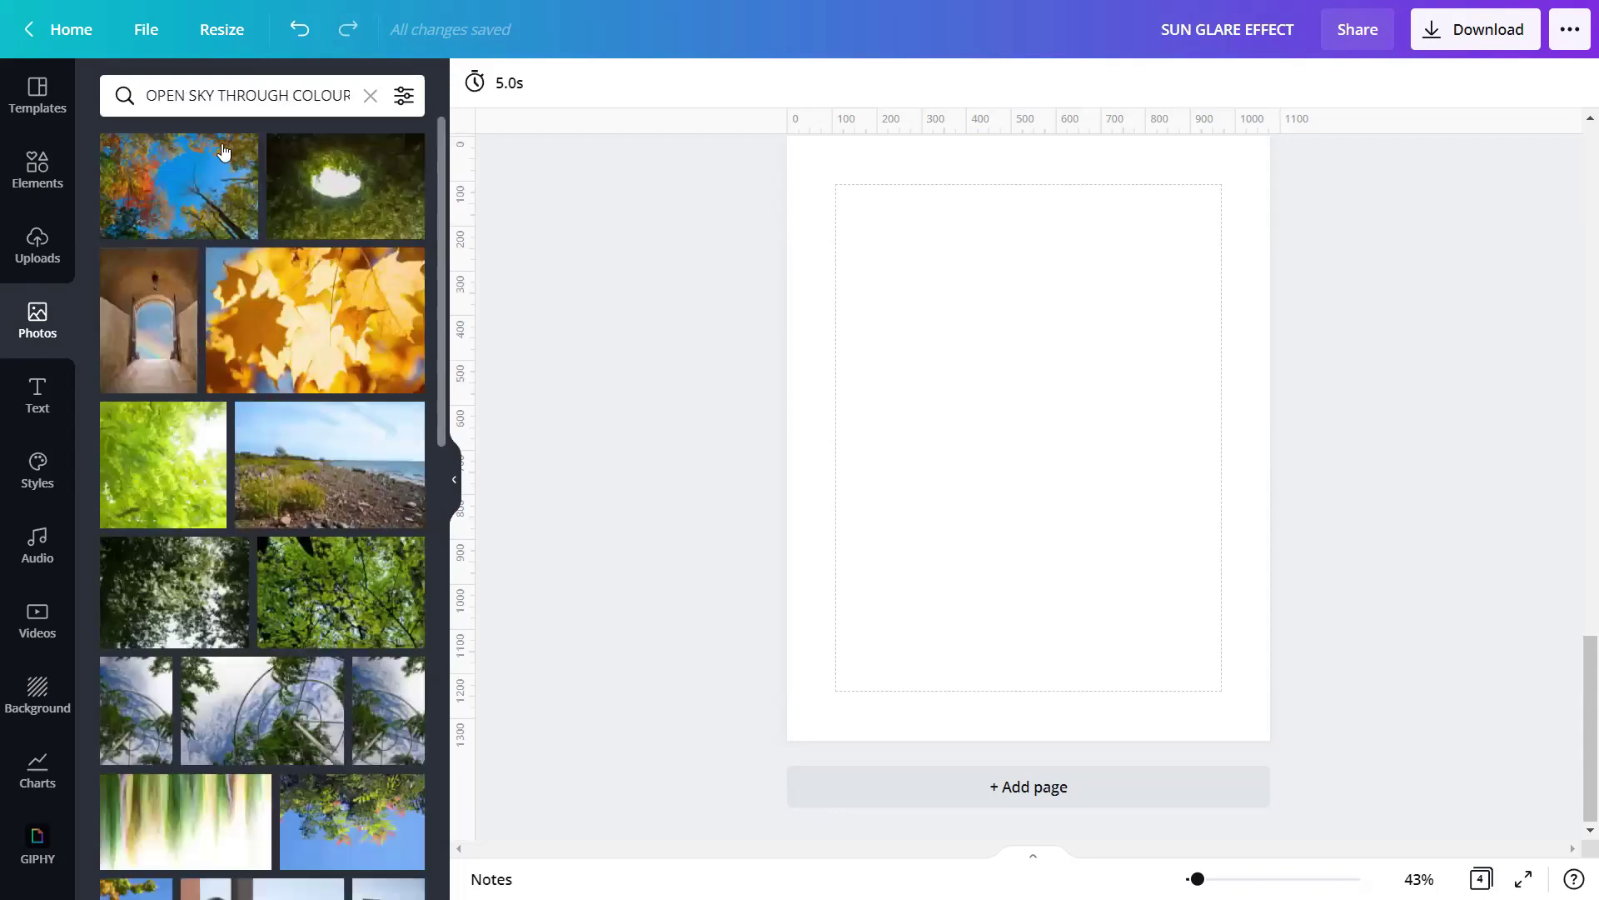
left_click(186, 178)
Step: Set the autumn tree photo as page 4's background
left_click(455, 485)
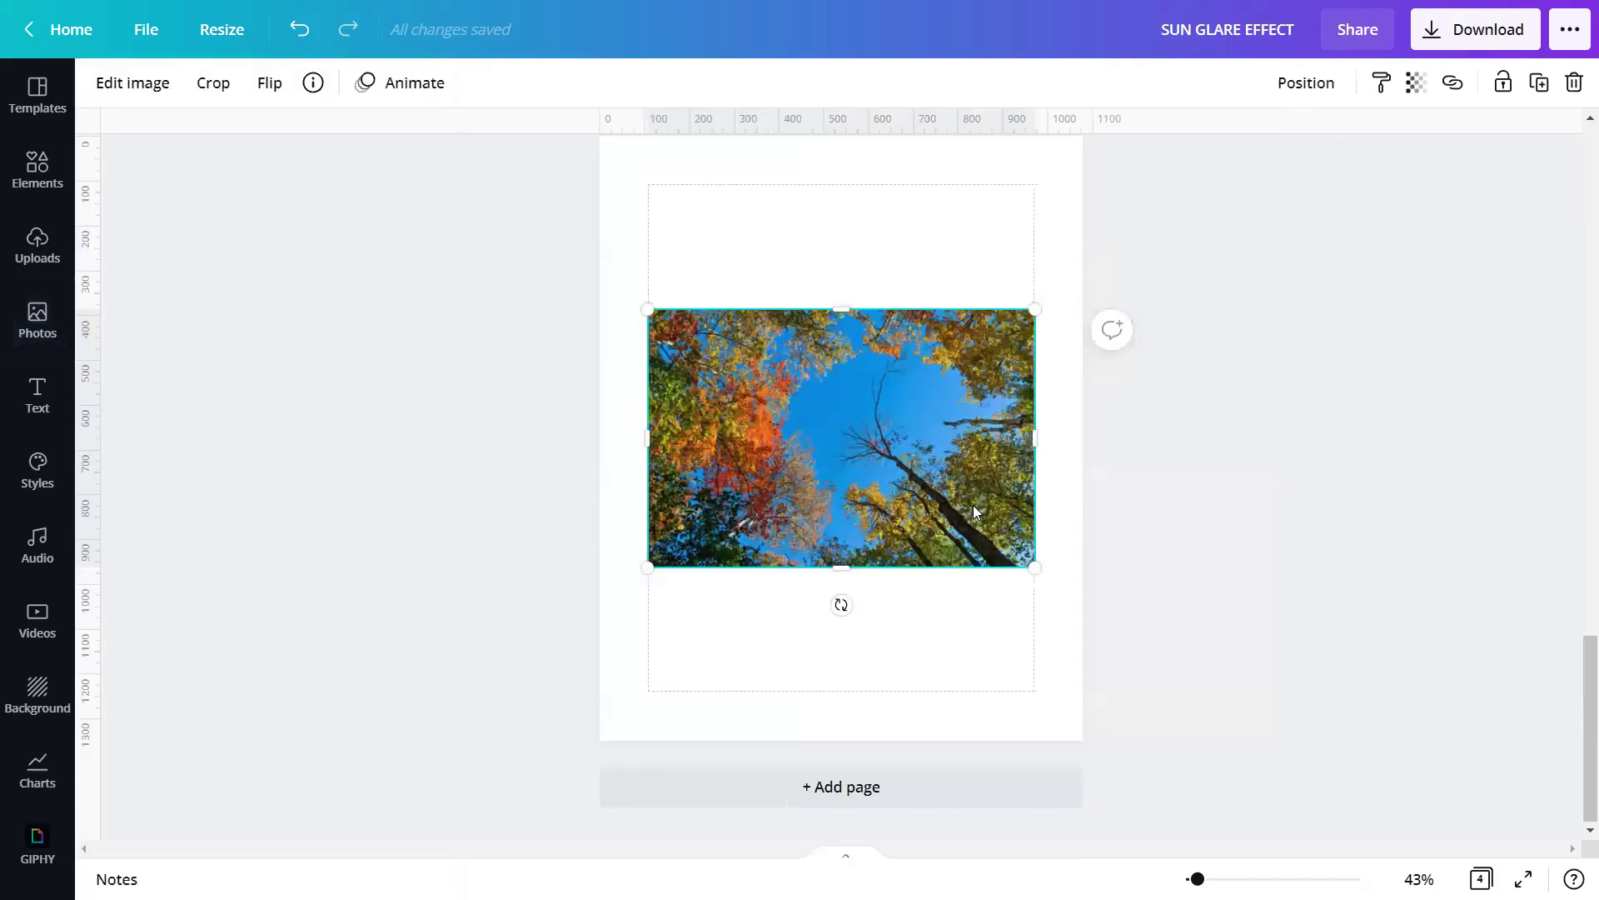
right_click(973, 505)
left_click(1080, 807)
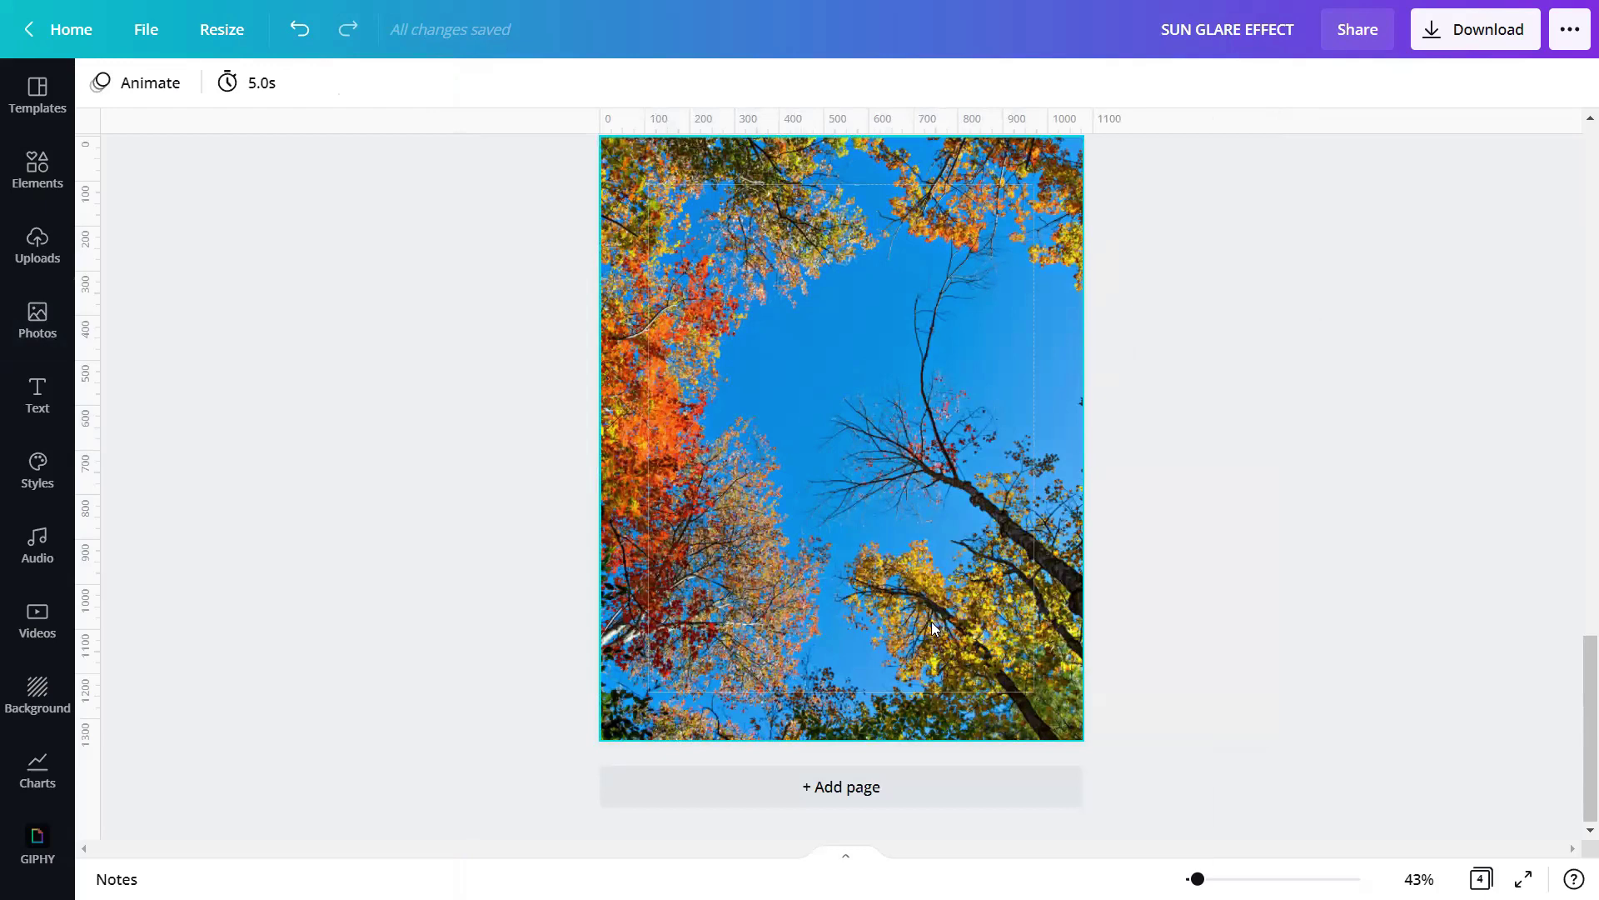
Step: Add a fifth page and fill its background with the default black colour
left_click(874, 794)
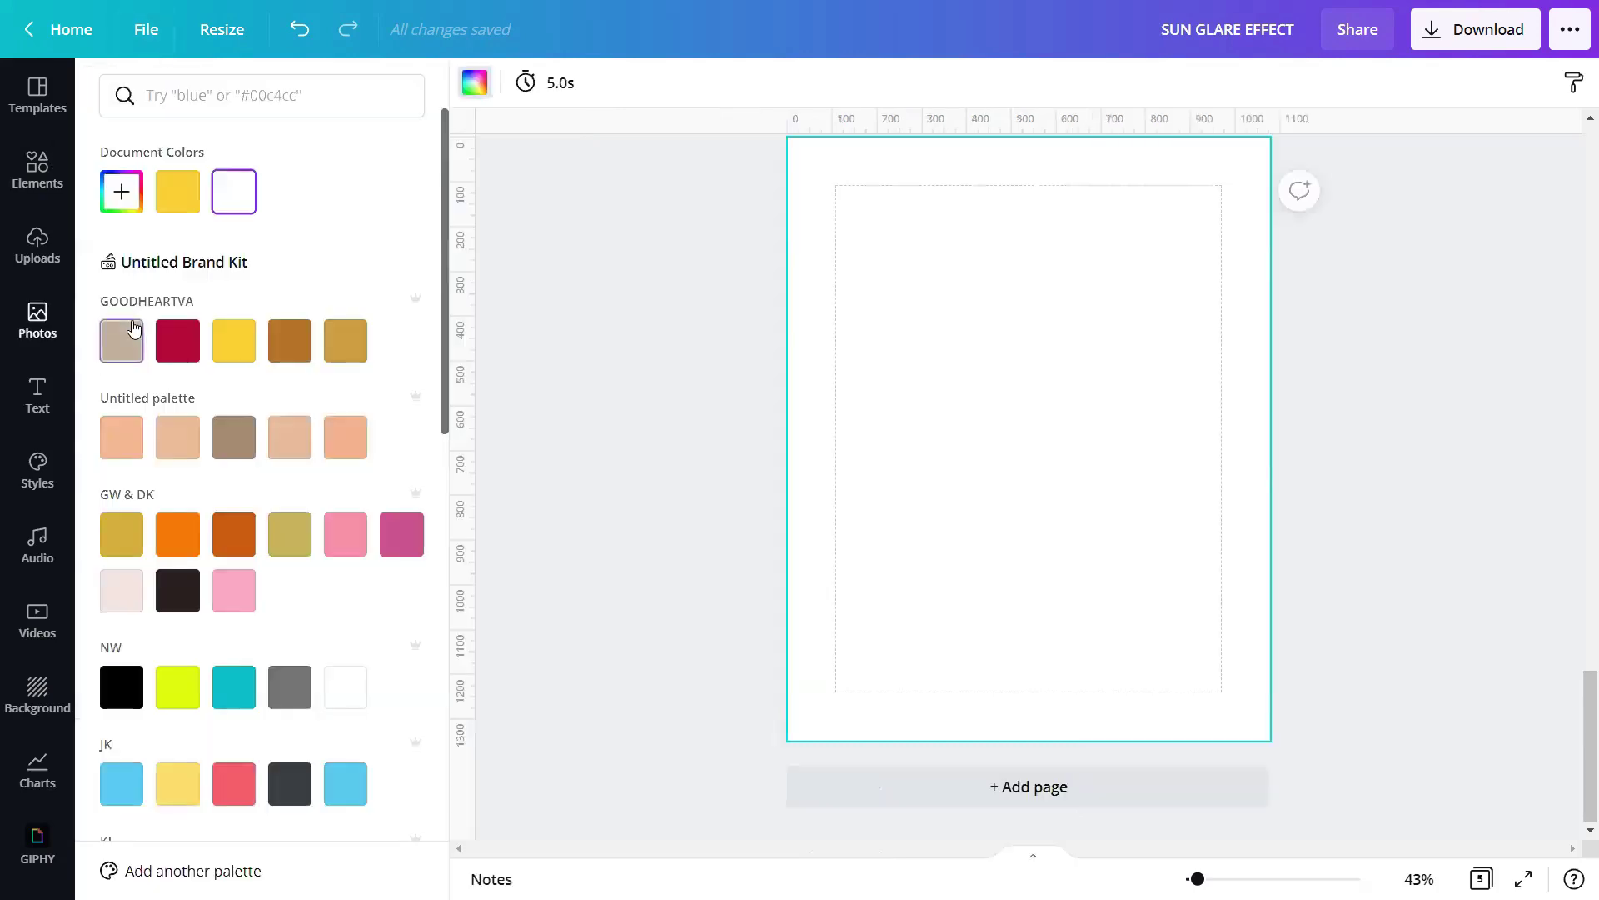
scroll(89, 428, "down", 3)
scroll(100, 516, "down", 5)
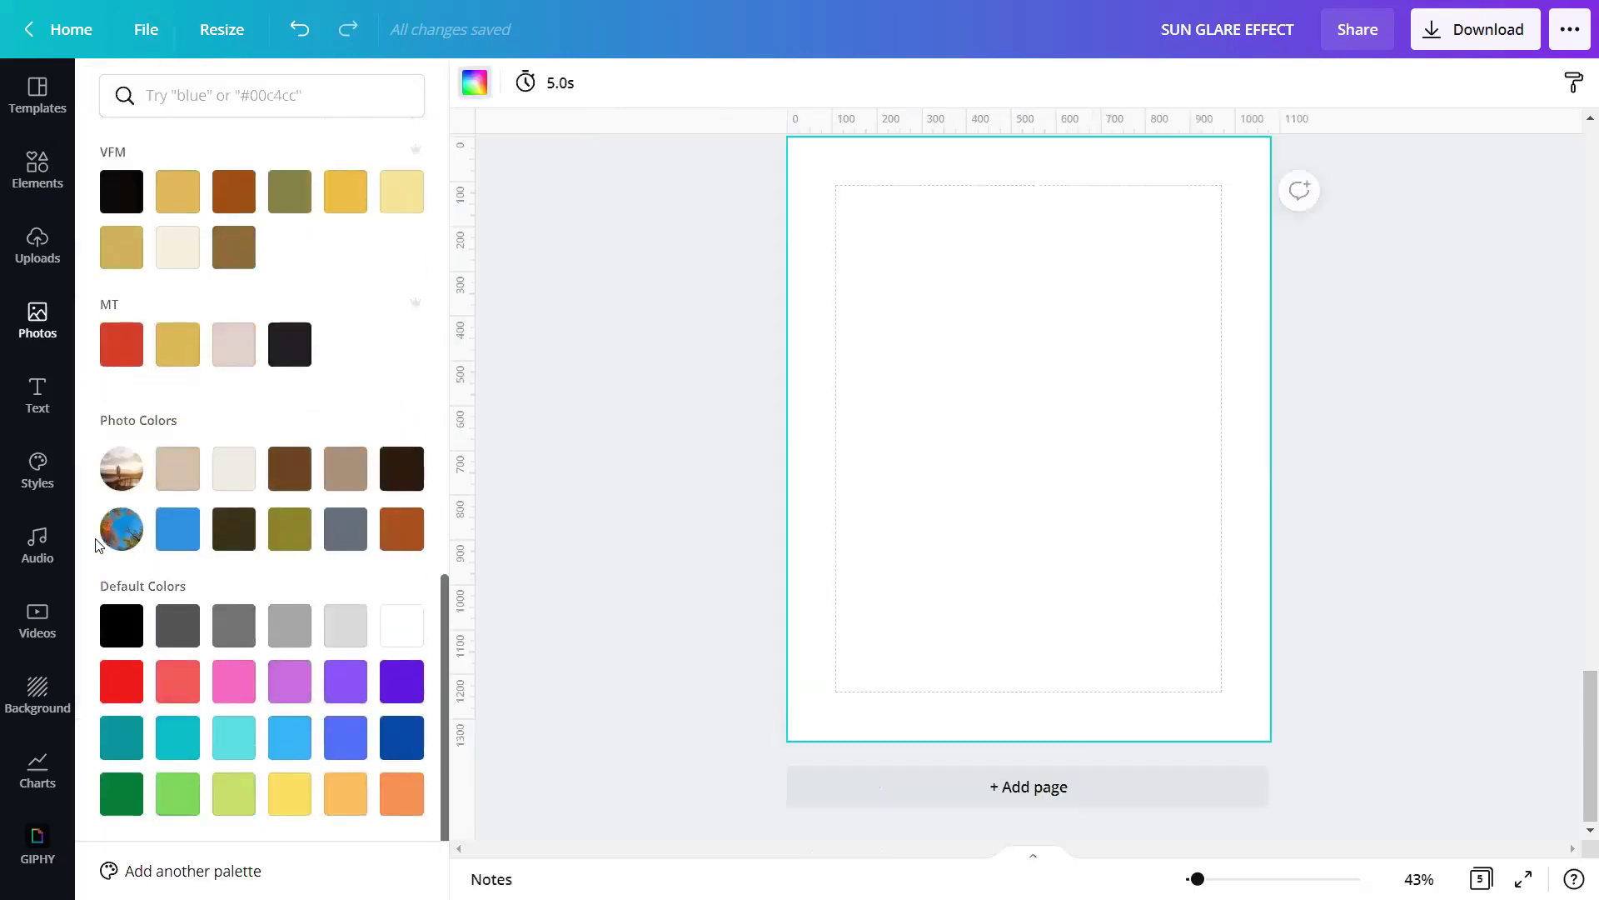
left_click(121, 625)
left_click(707, 423)
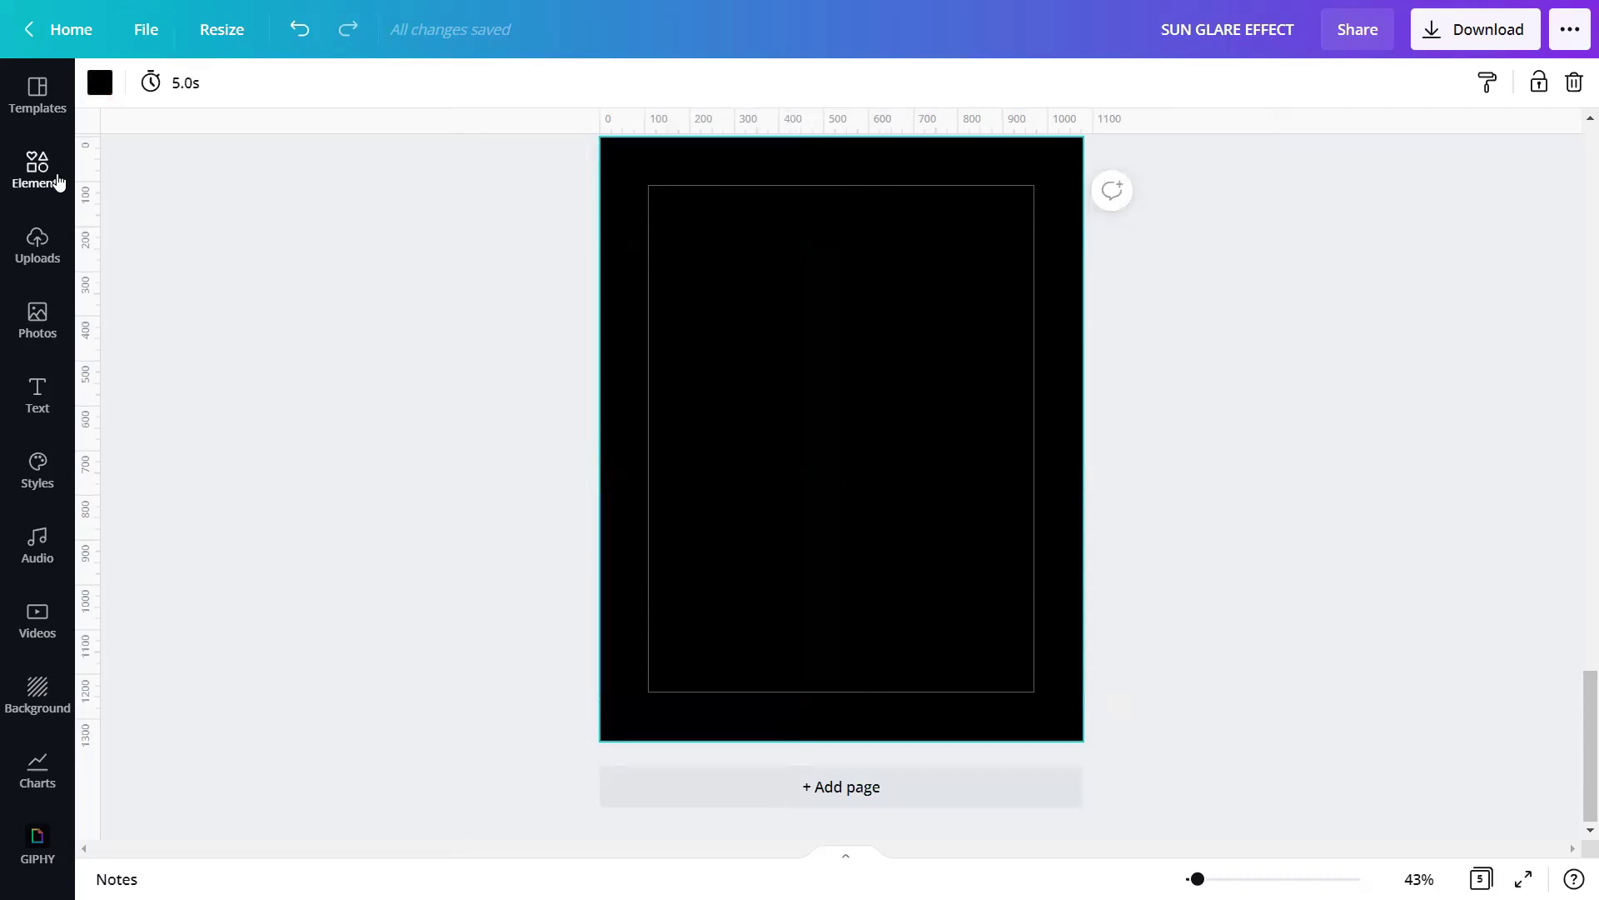
left_click(59, 181)
Step: Search Elements graphics for 'ROUND LIGHT RAY'
left_click(143, 106)
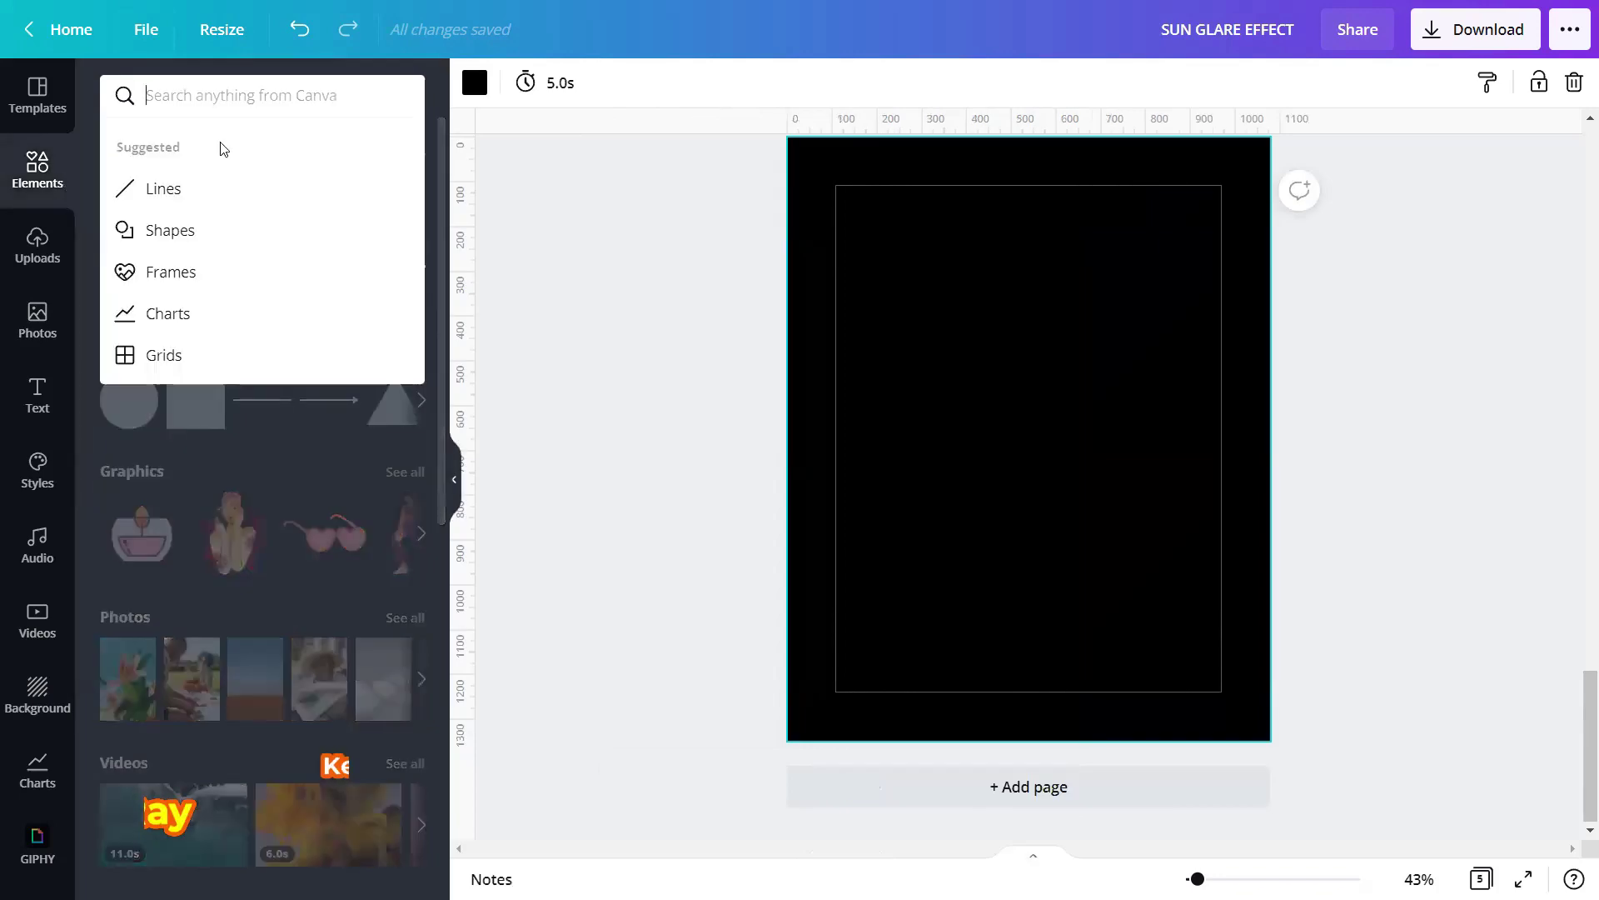
type("ROUN")
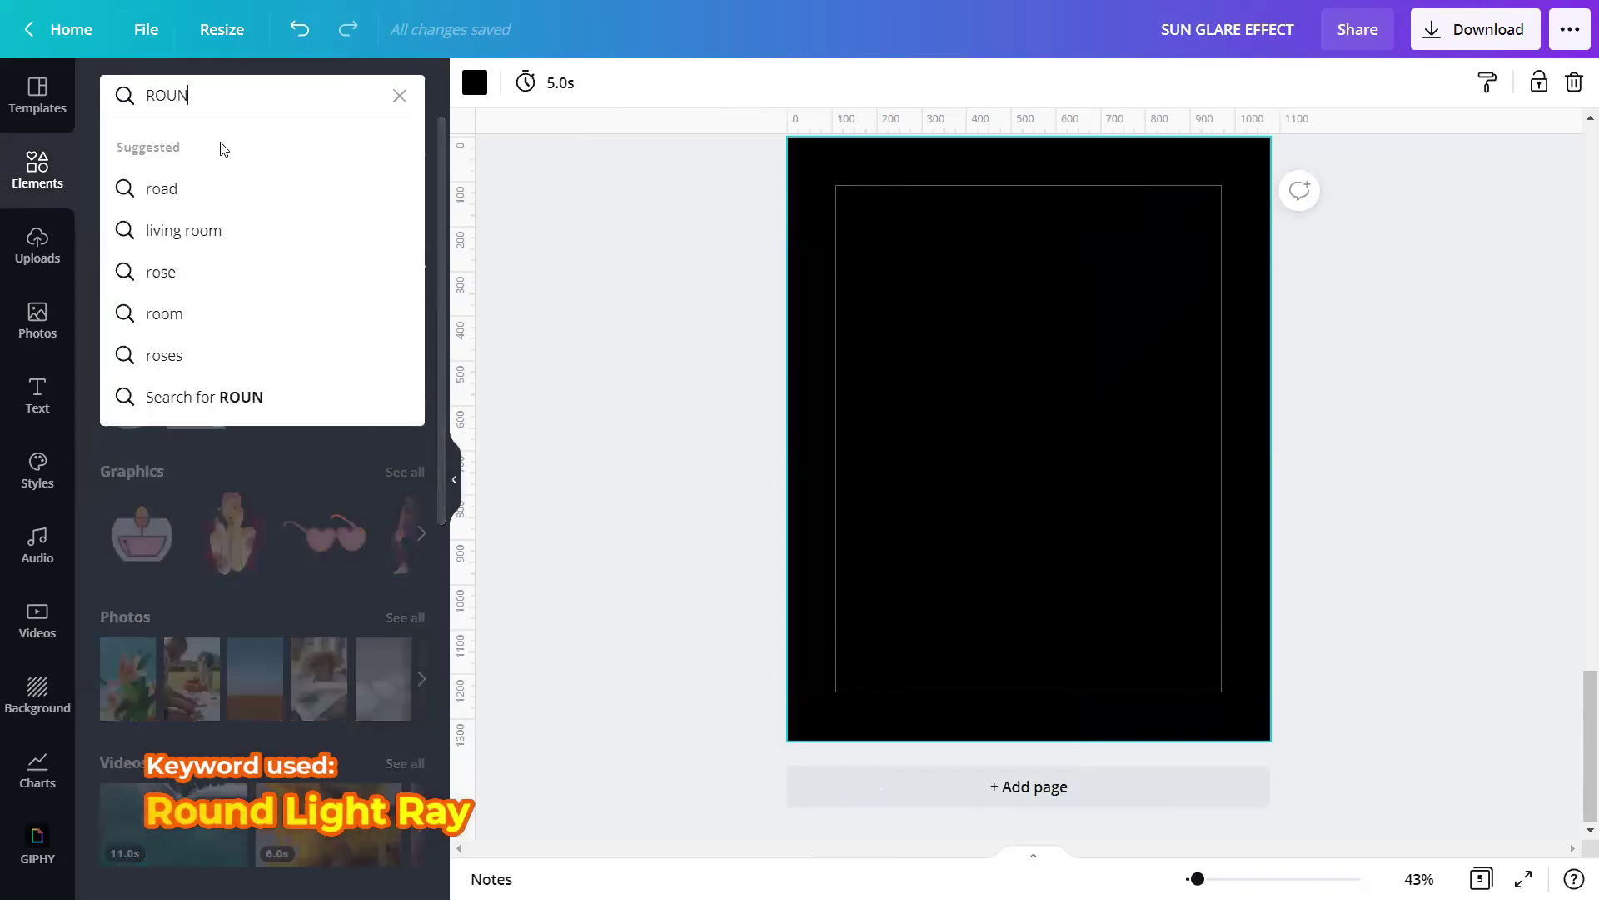
type("D LIGHT RAA")
key("BackSpace")
type("Y")
key("Return")
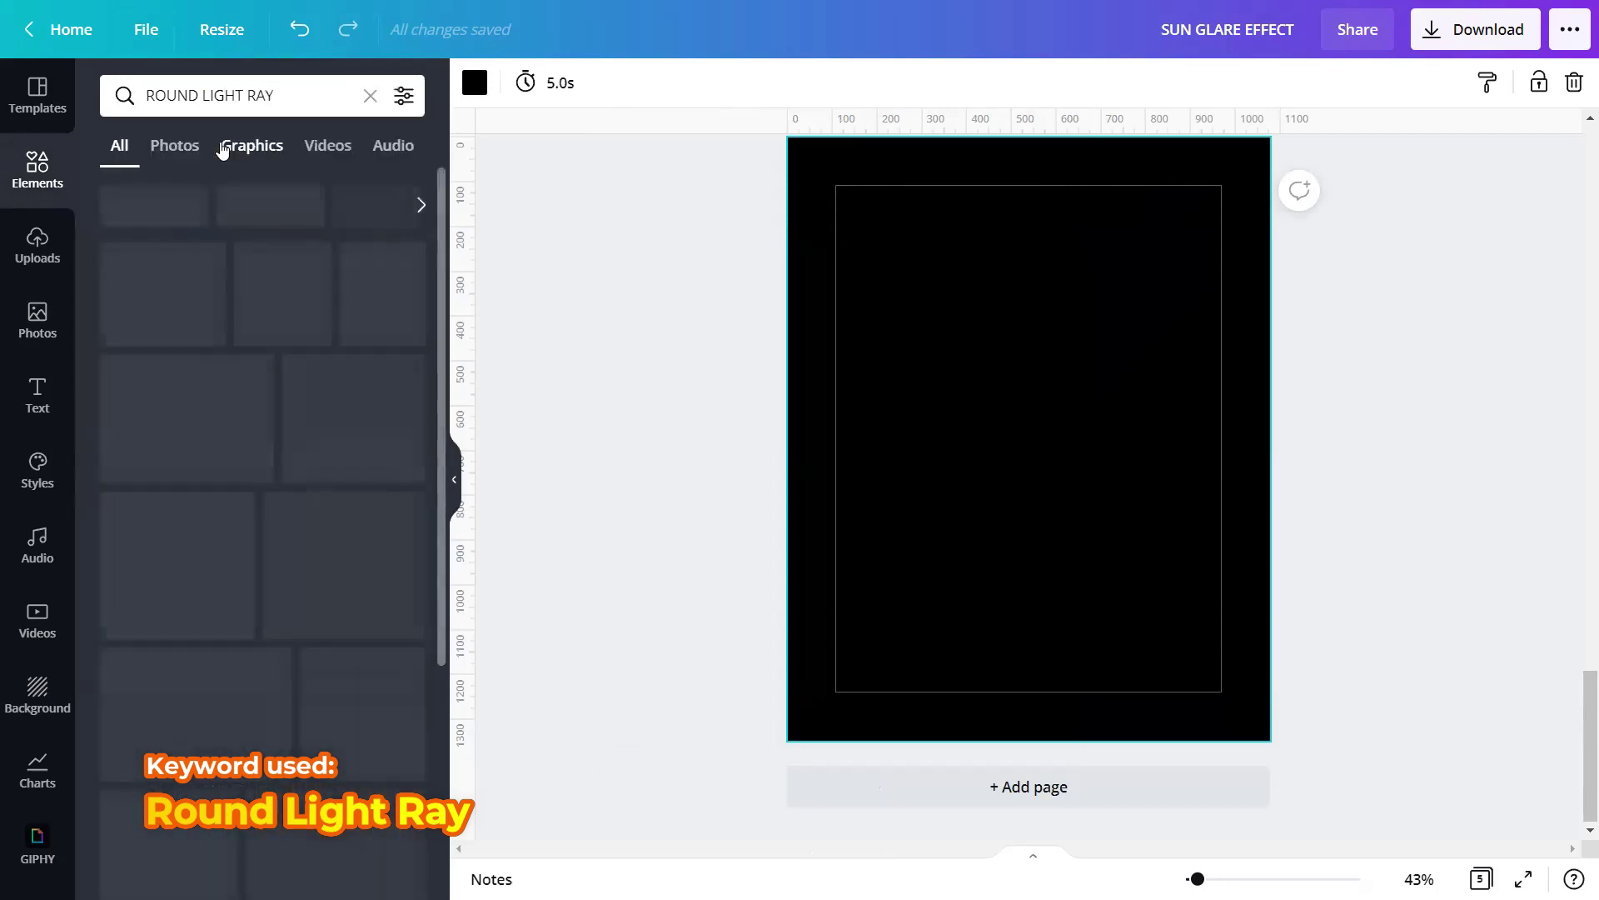
left_click(257, 158)
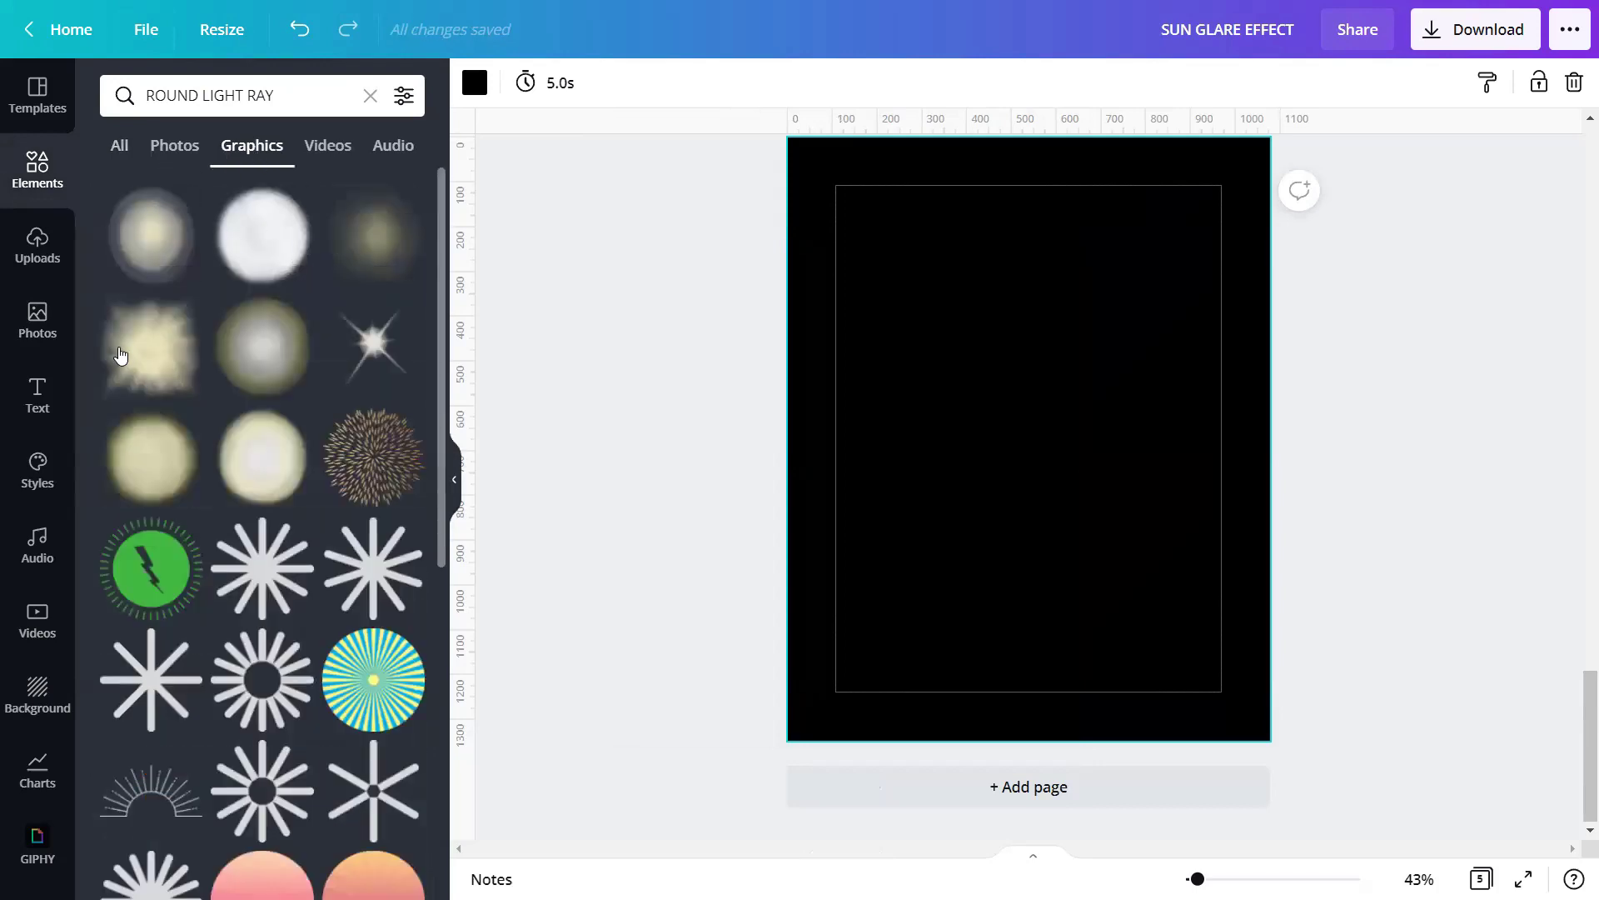
mouse_move(263, 458)
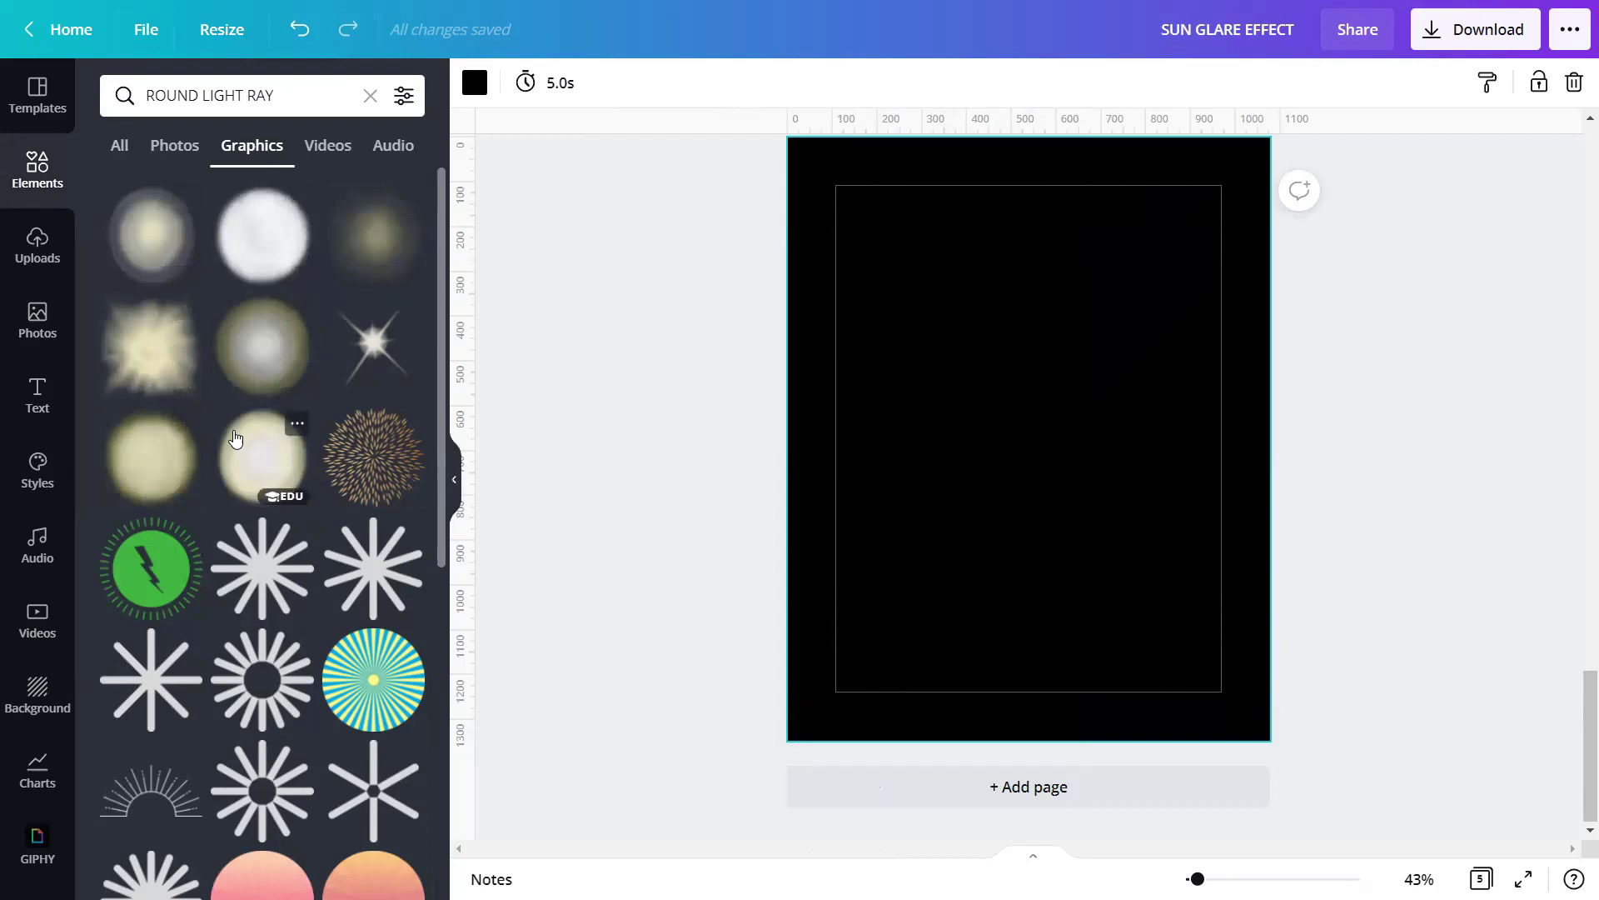
Step: Add the round light-glow graphic to the black page and start rotating it
left_click(178, 250)
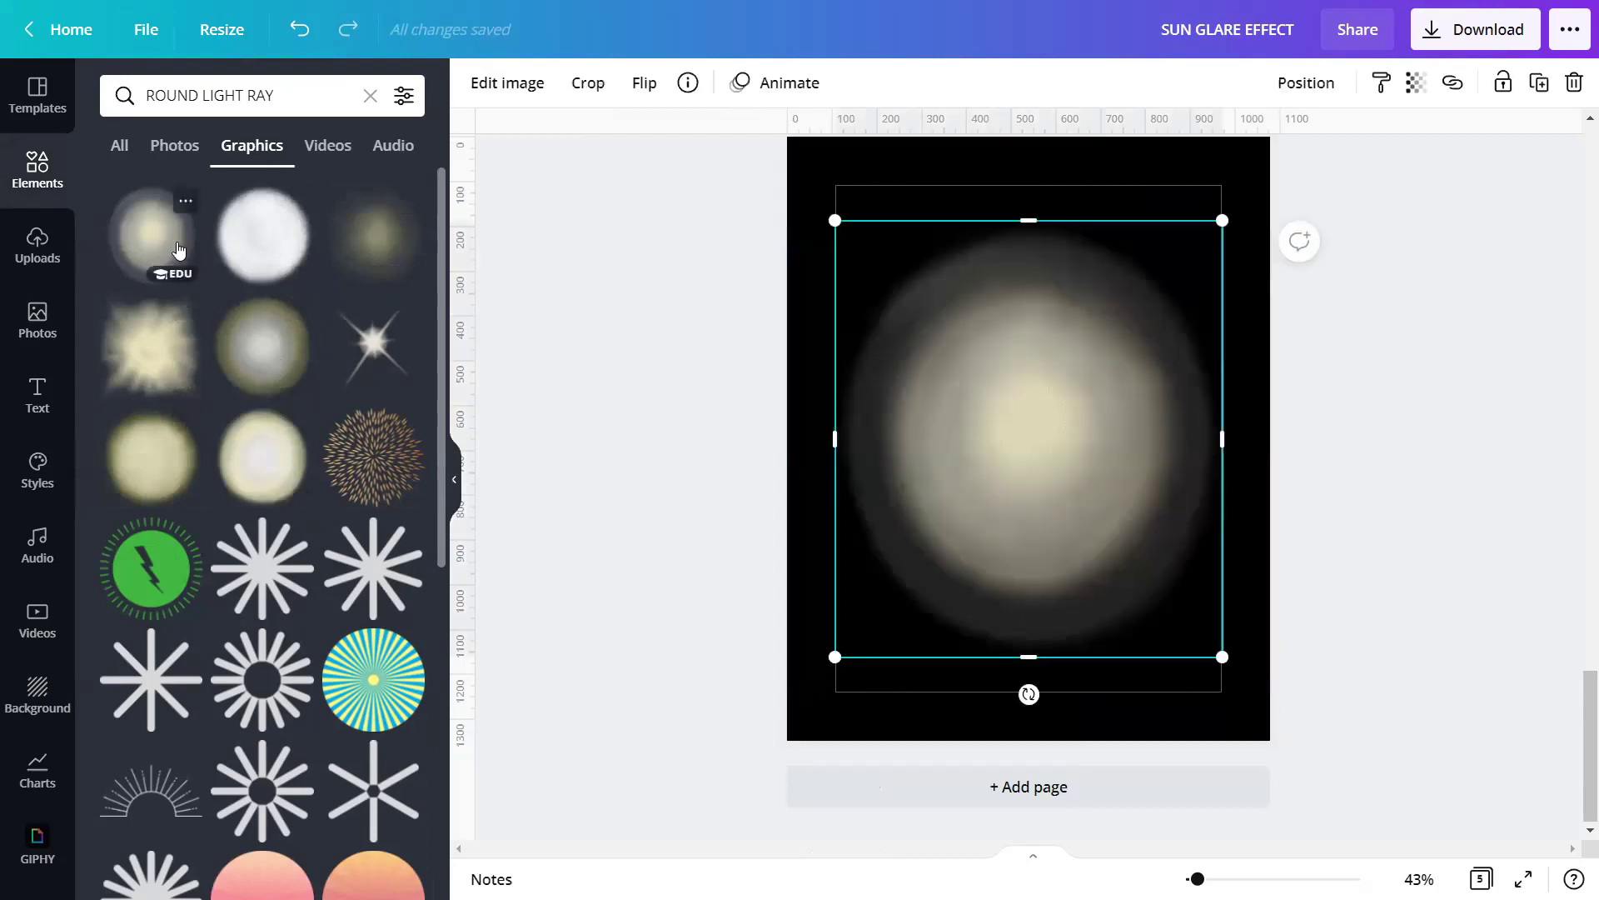
left_click(455, 487)
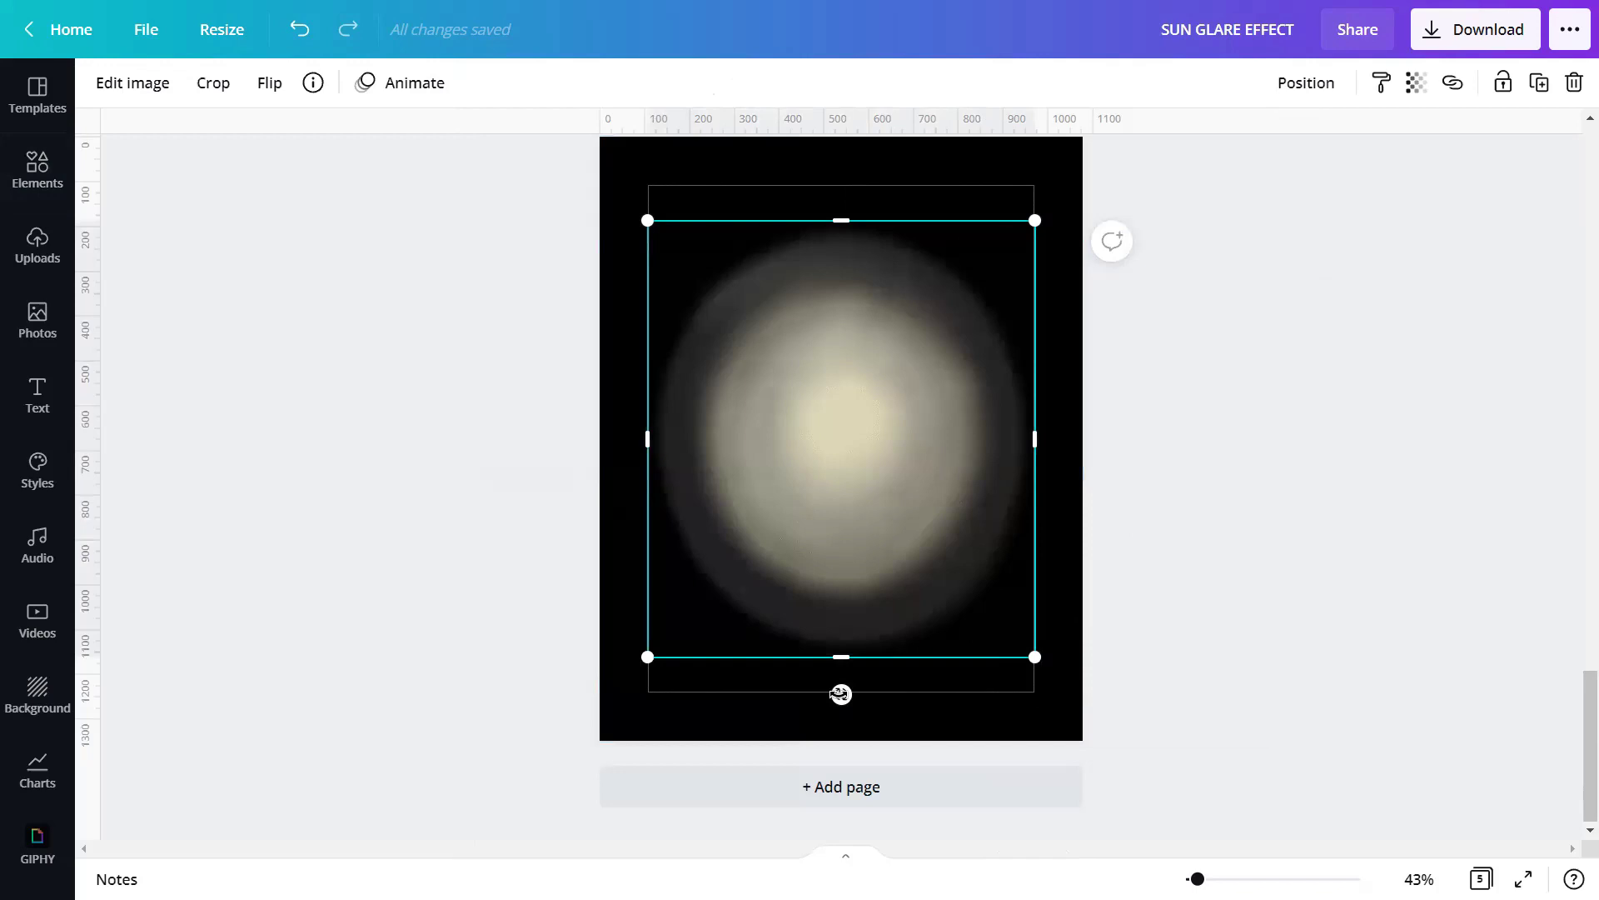
mouse_move(841, 694)
left_mouse_down()
mouse_move(894, 681)
mouse_move(964, 620)
left_mouse_up()
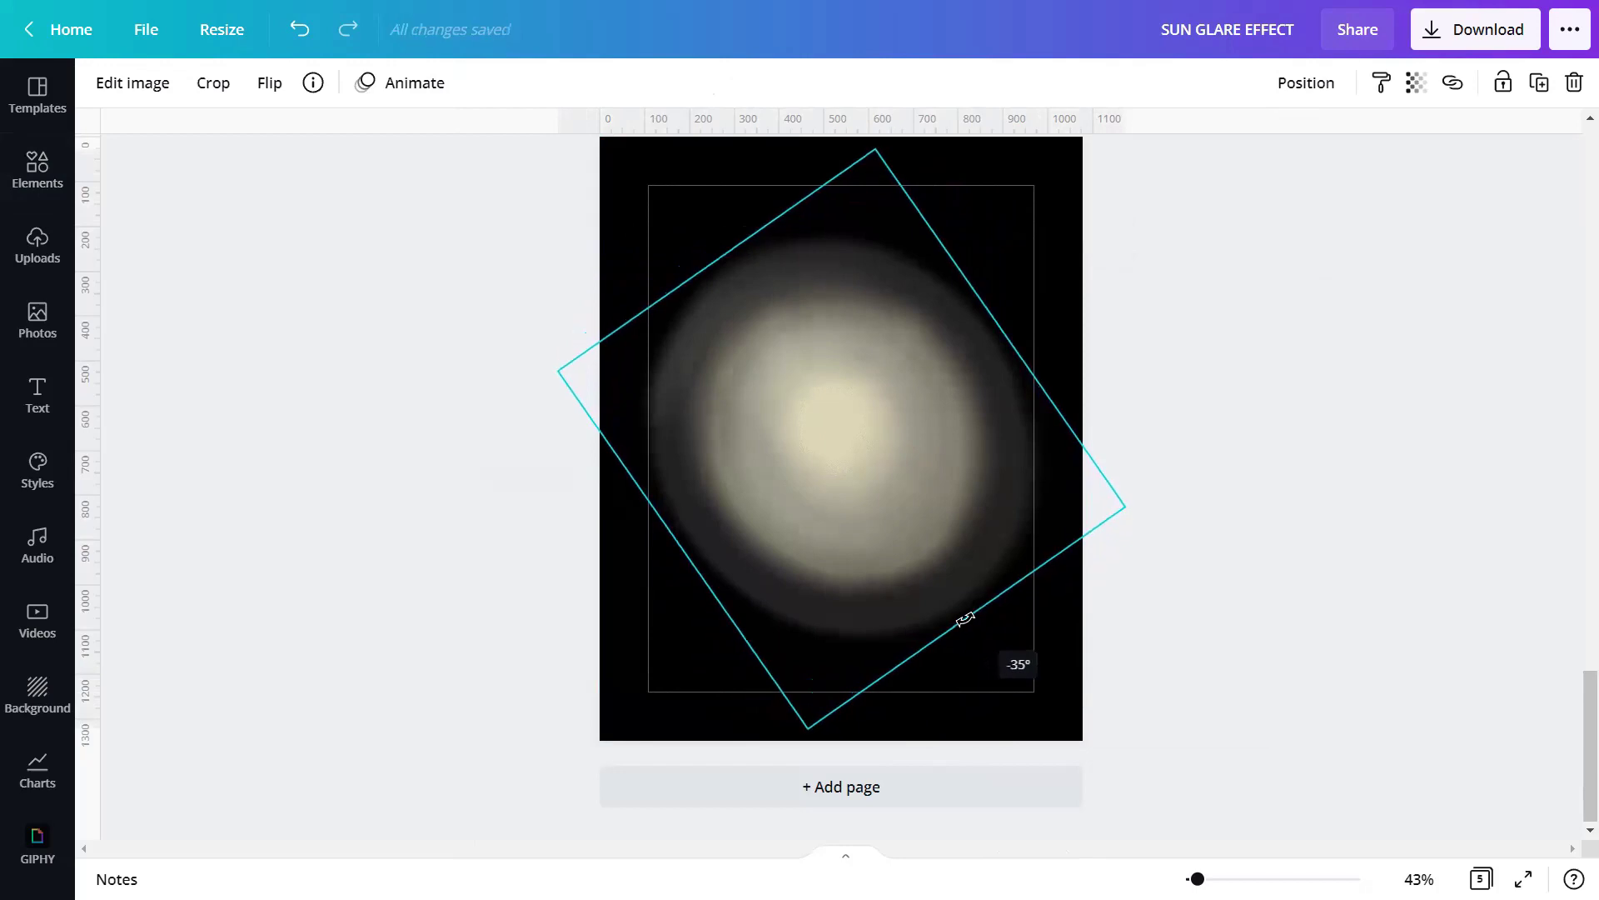
Step: Tilt the glow to about -35°, shrink it to roughly 570 × 643, and move it right
left_click_drag(964, 621, 960, 624)
left_click(1109, 614)
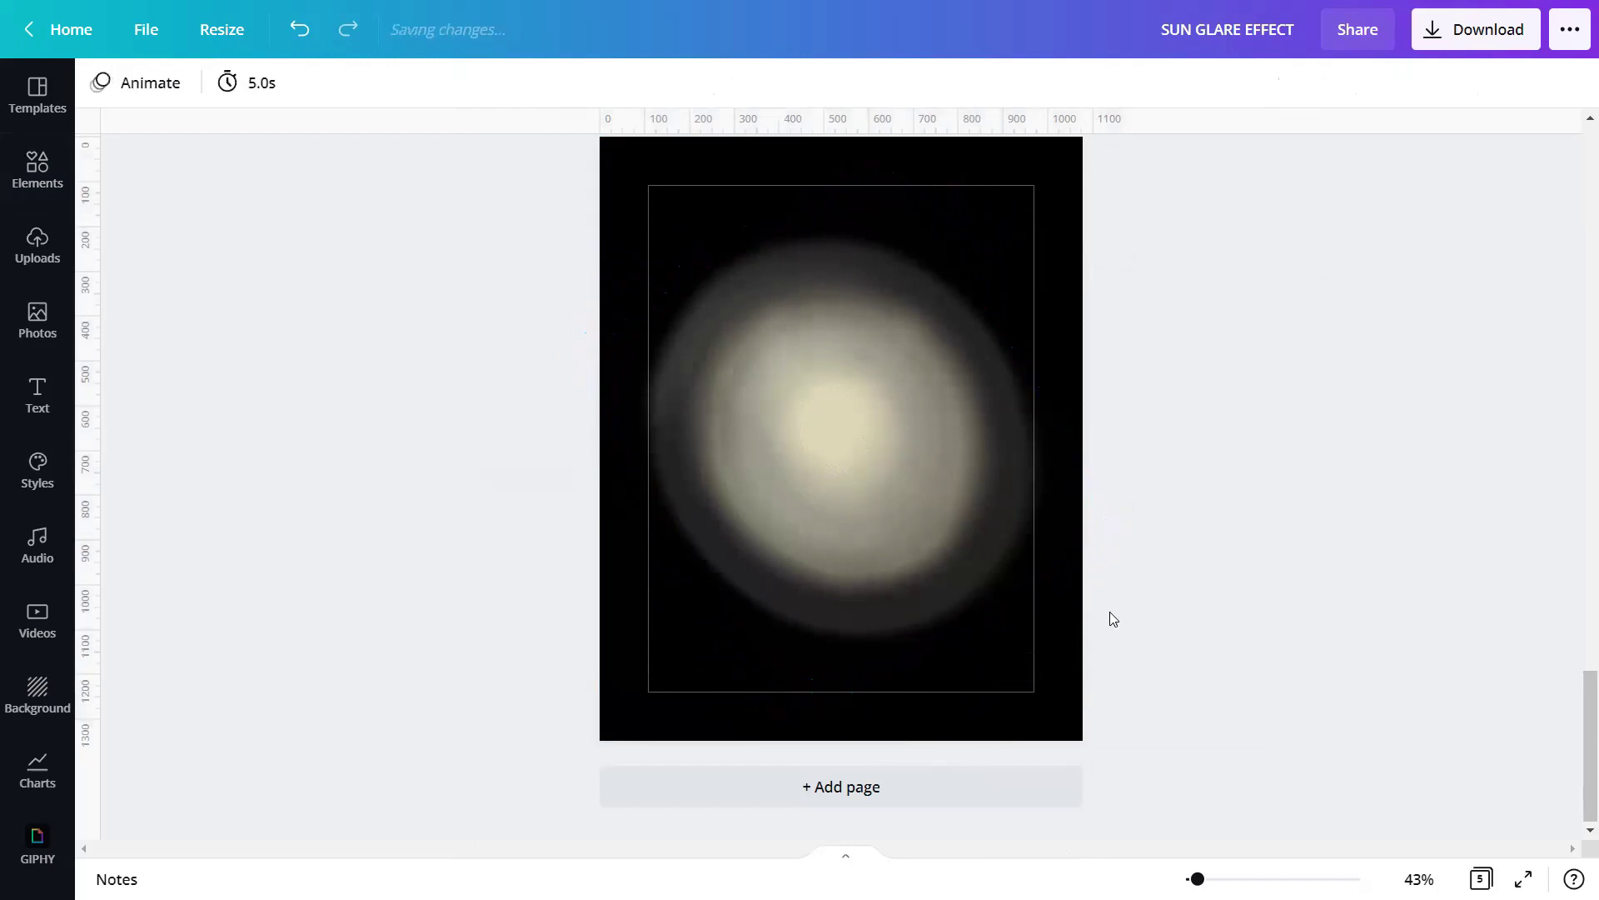
left_click(935, 596)
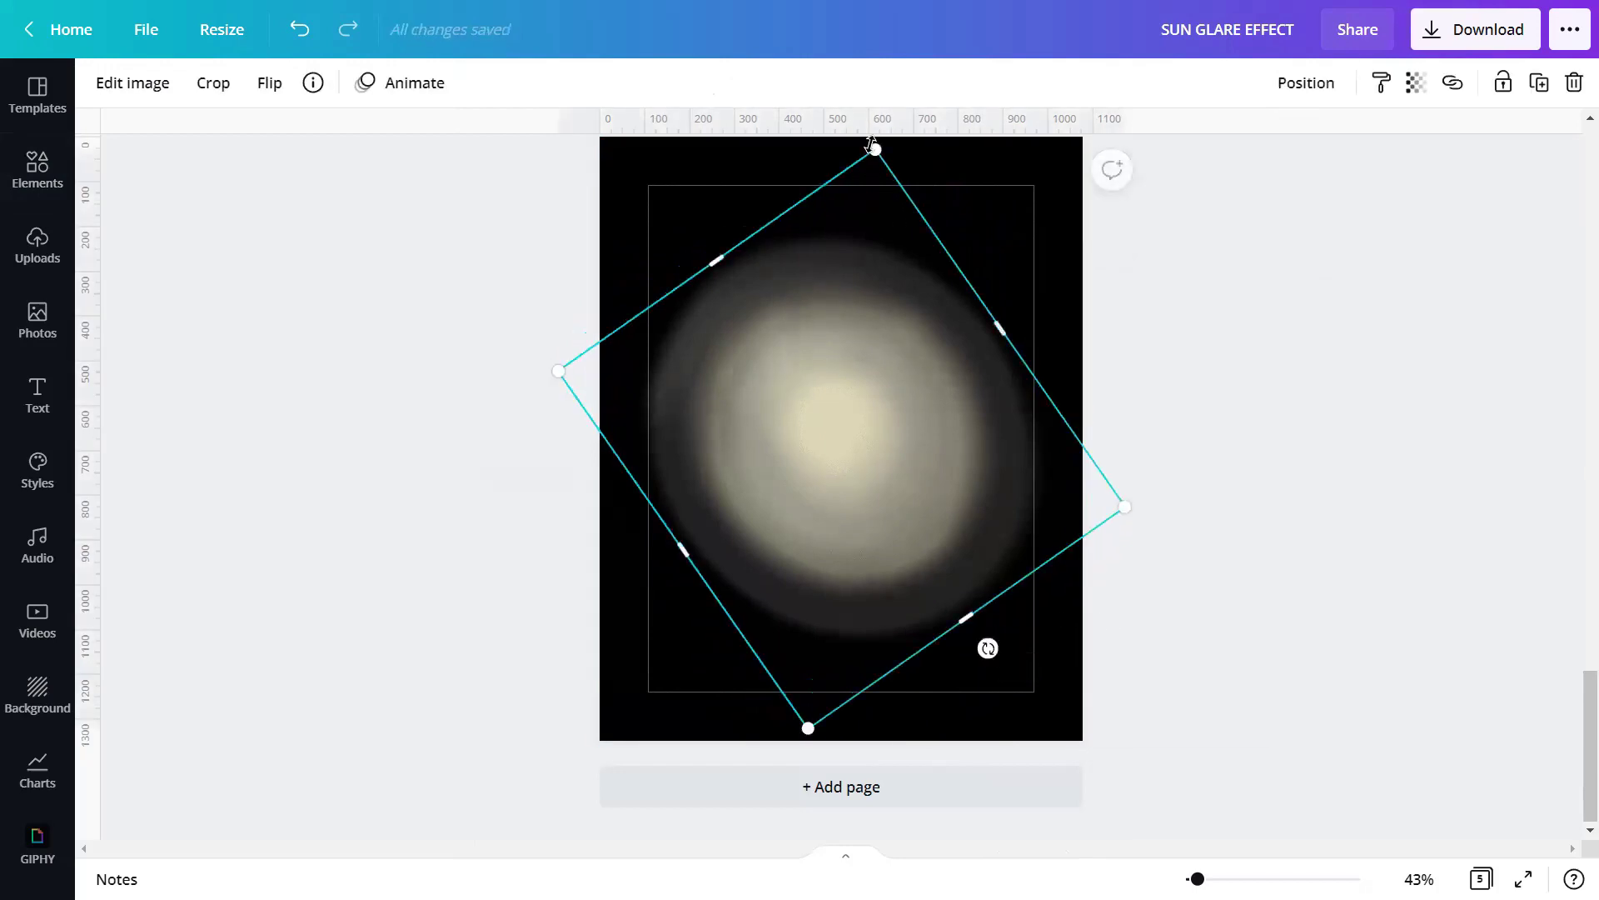
left_click_drag(875, 151, 917, 339)
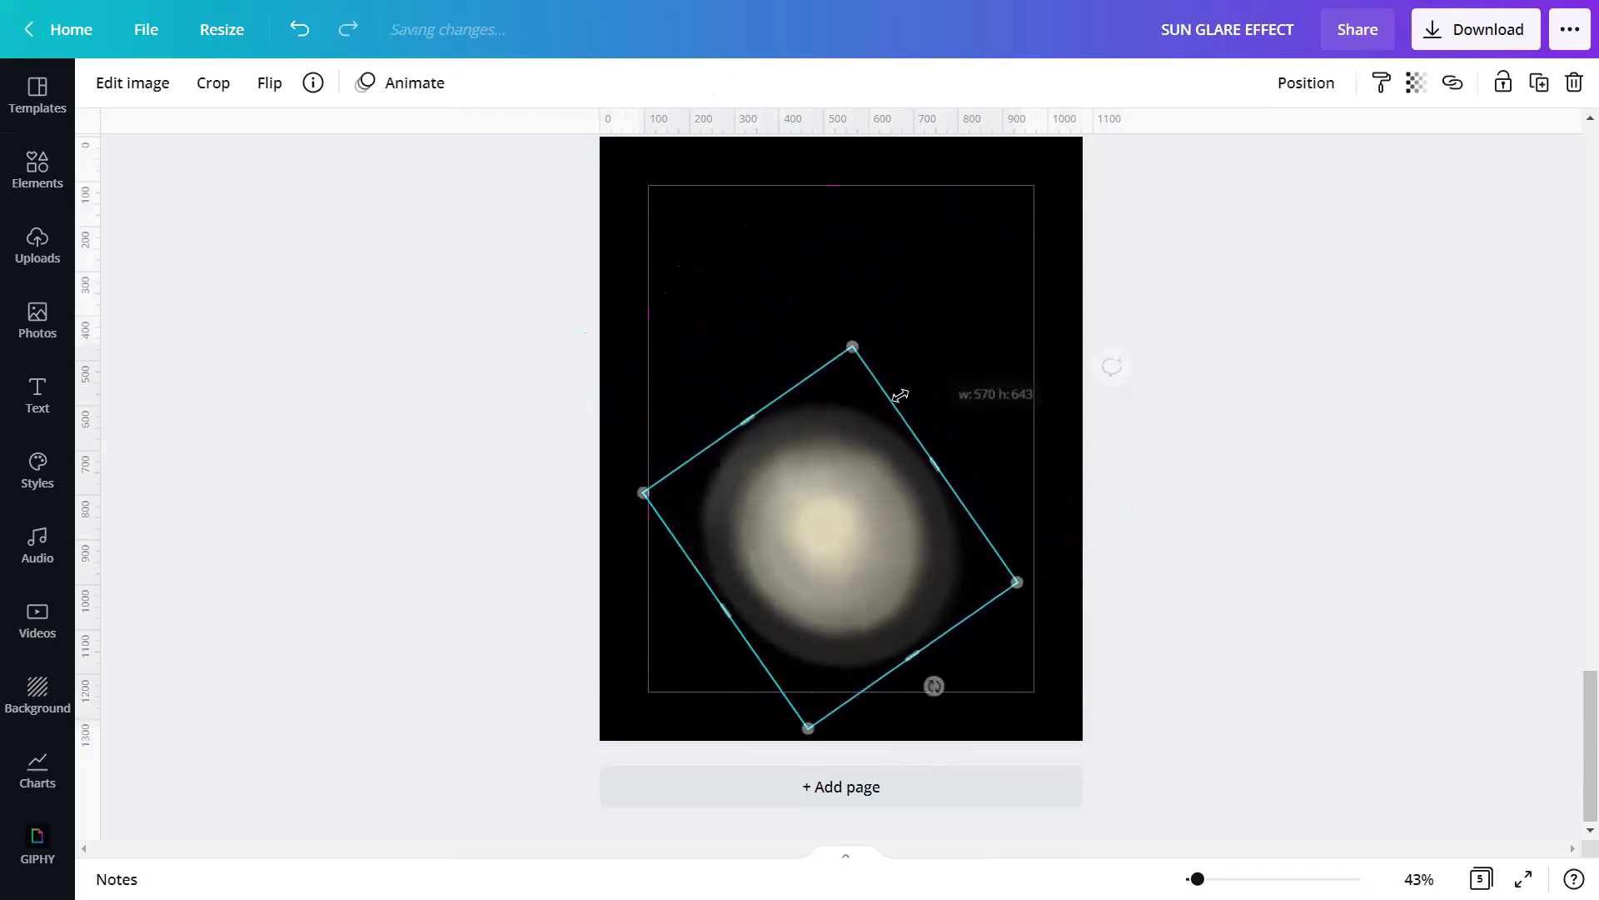
left_click_drag(847, 510, 948, 387)
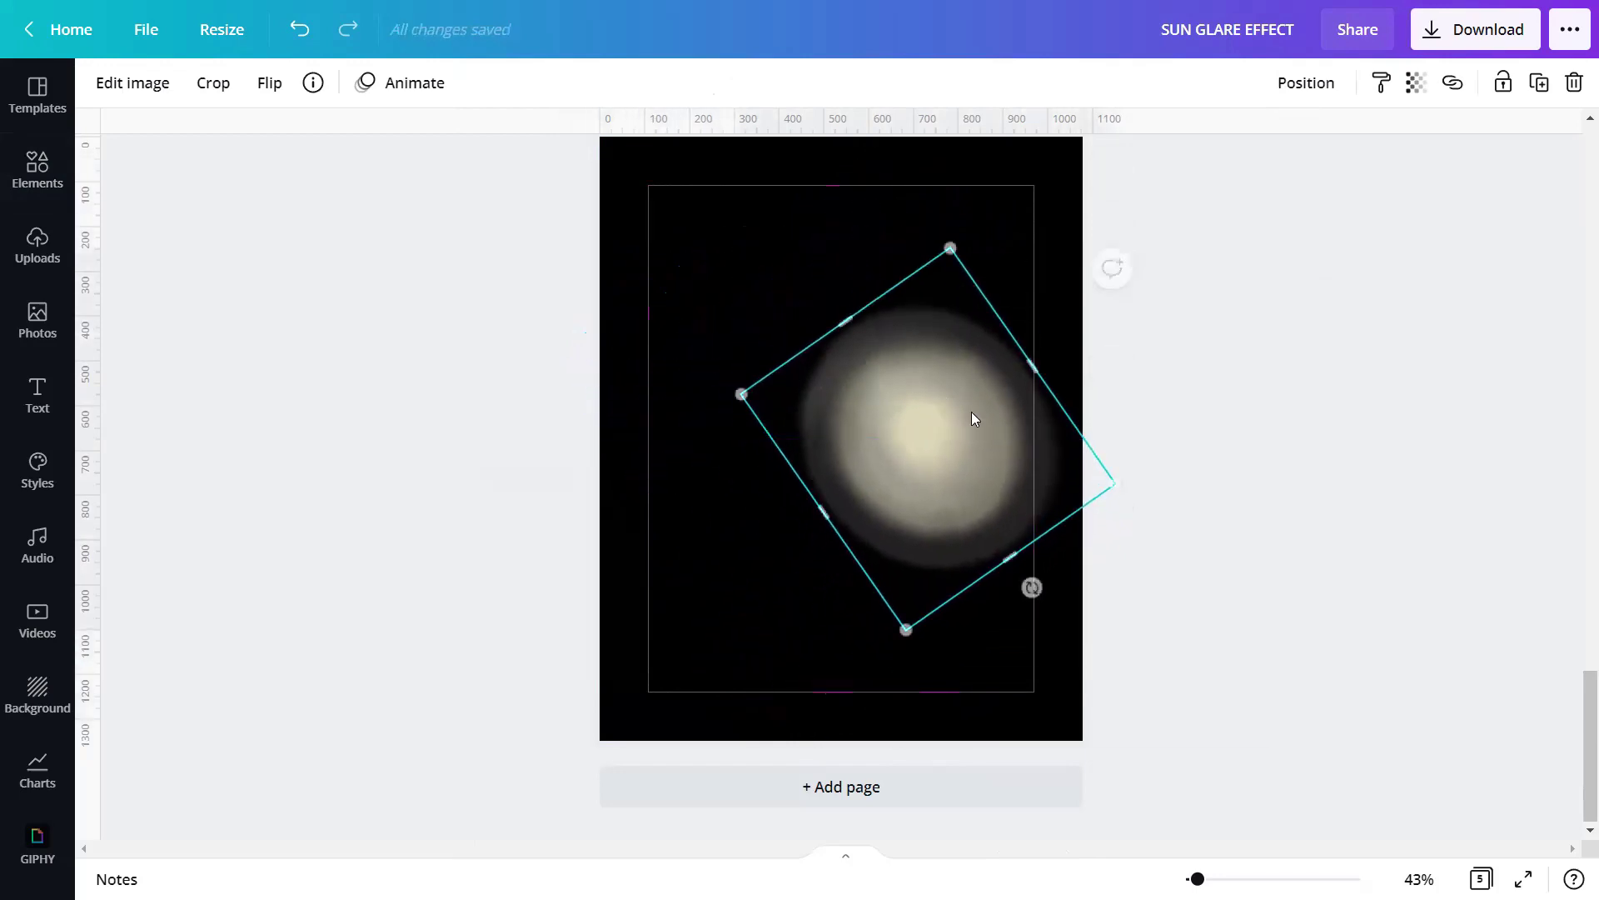
left_click(1174, 475)
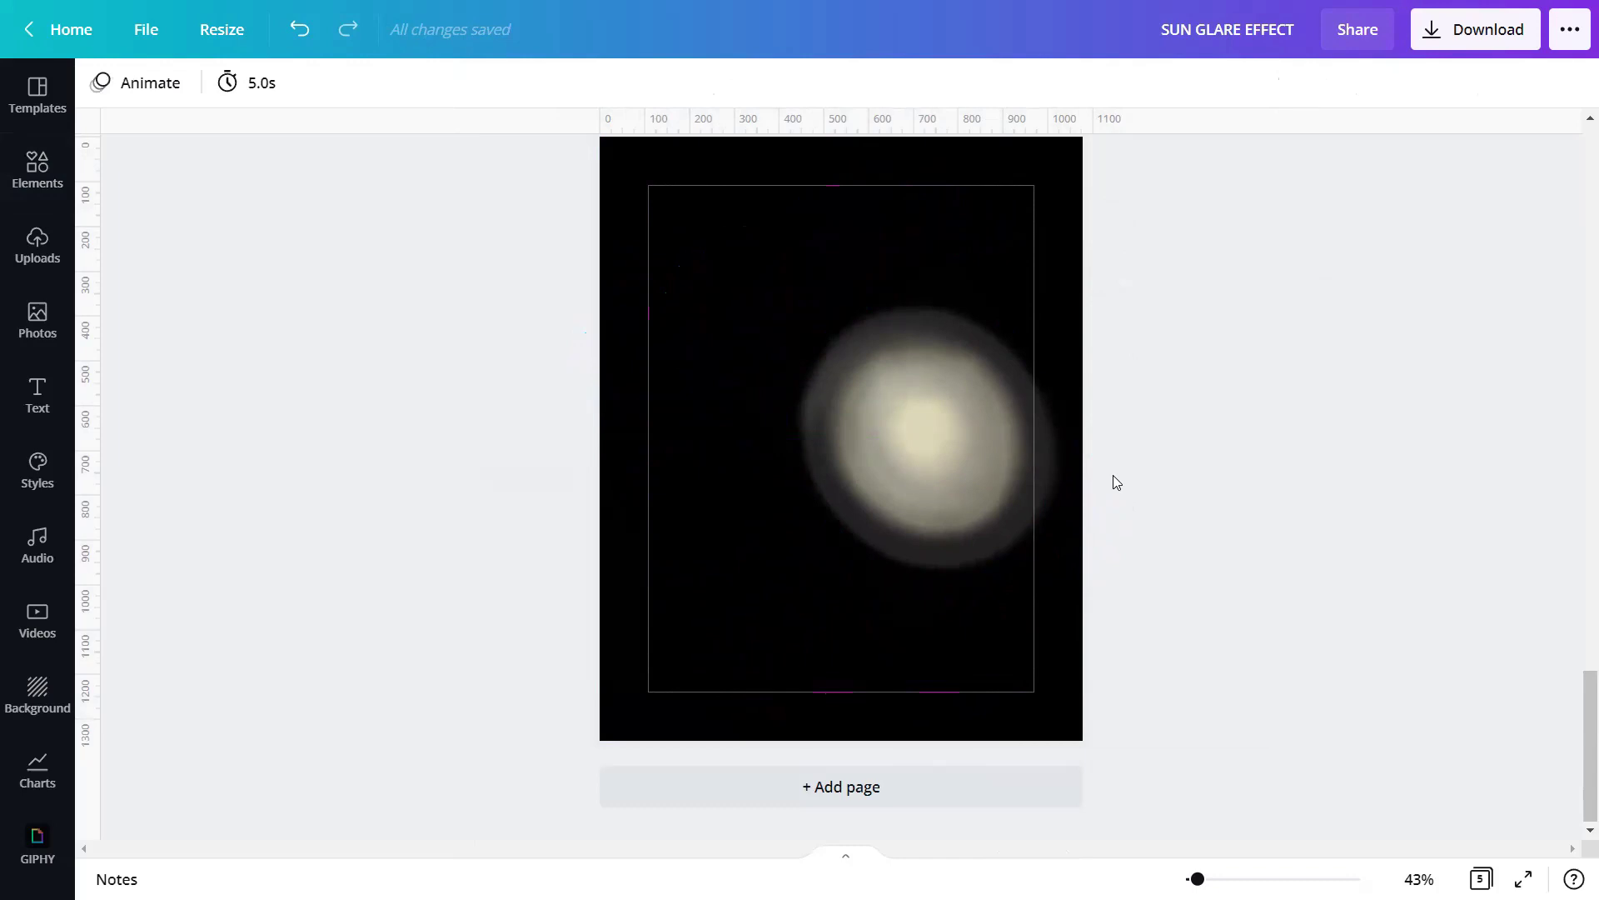
Step: Search Elements graphics for 'Glowing Ring Light, Effect White Color on Transparent Background' and add the ring
left_click(55, 162)
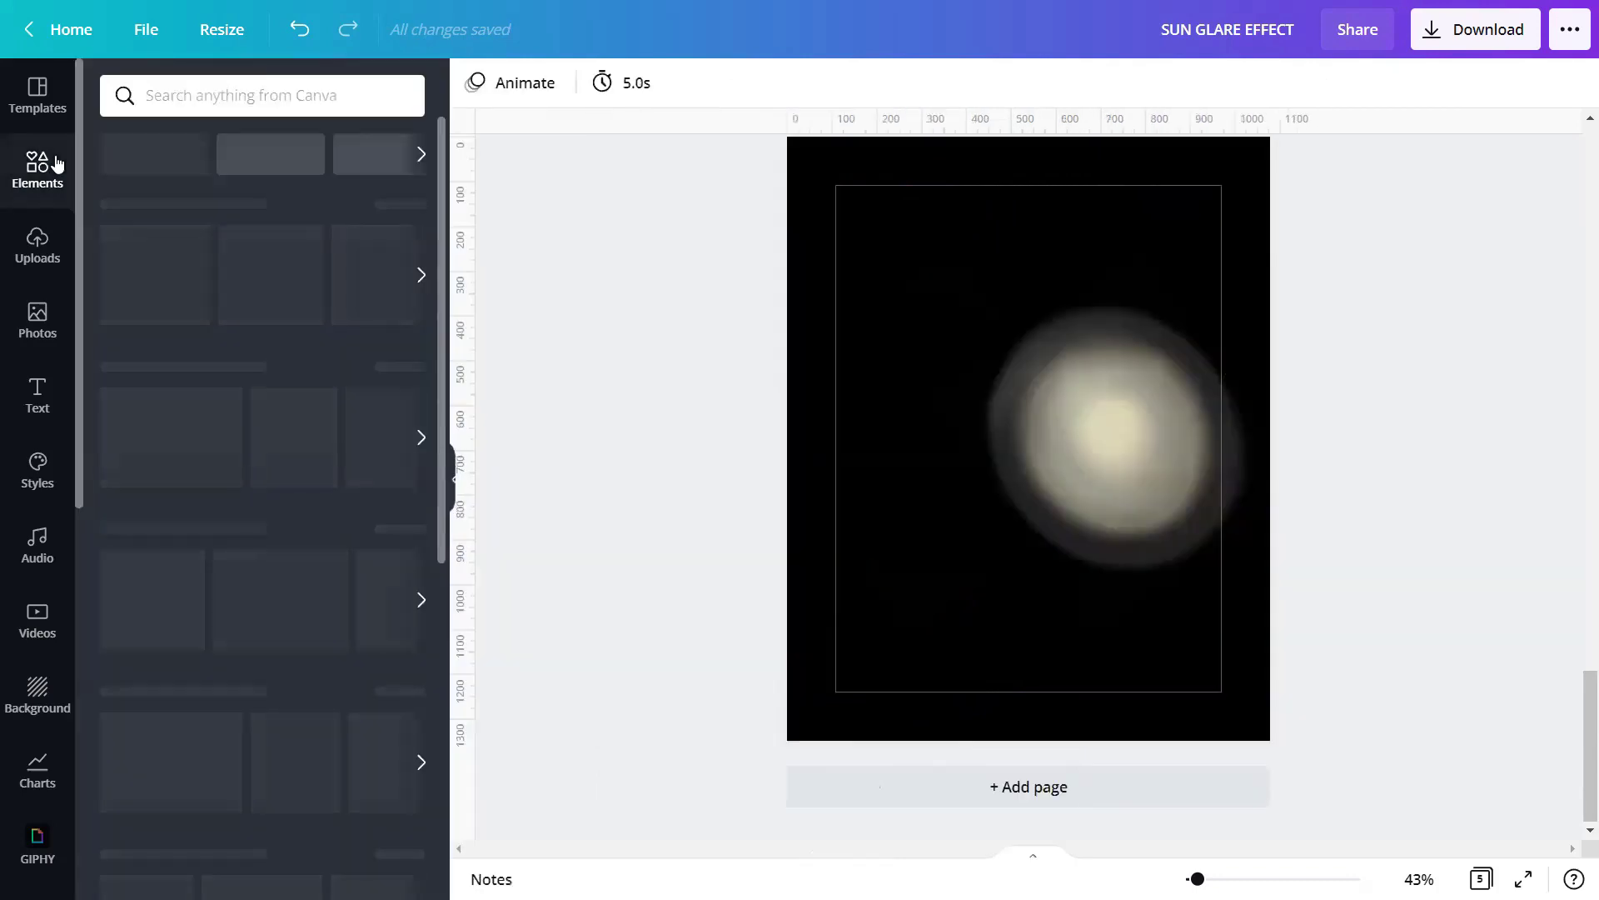
left_click(158, 94)
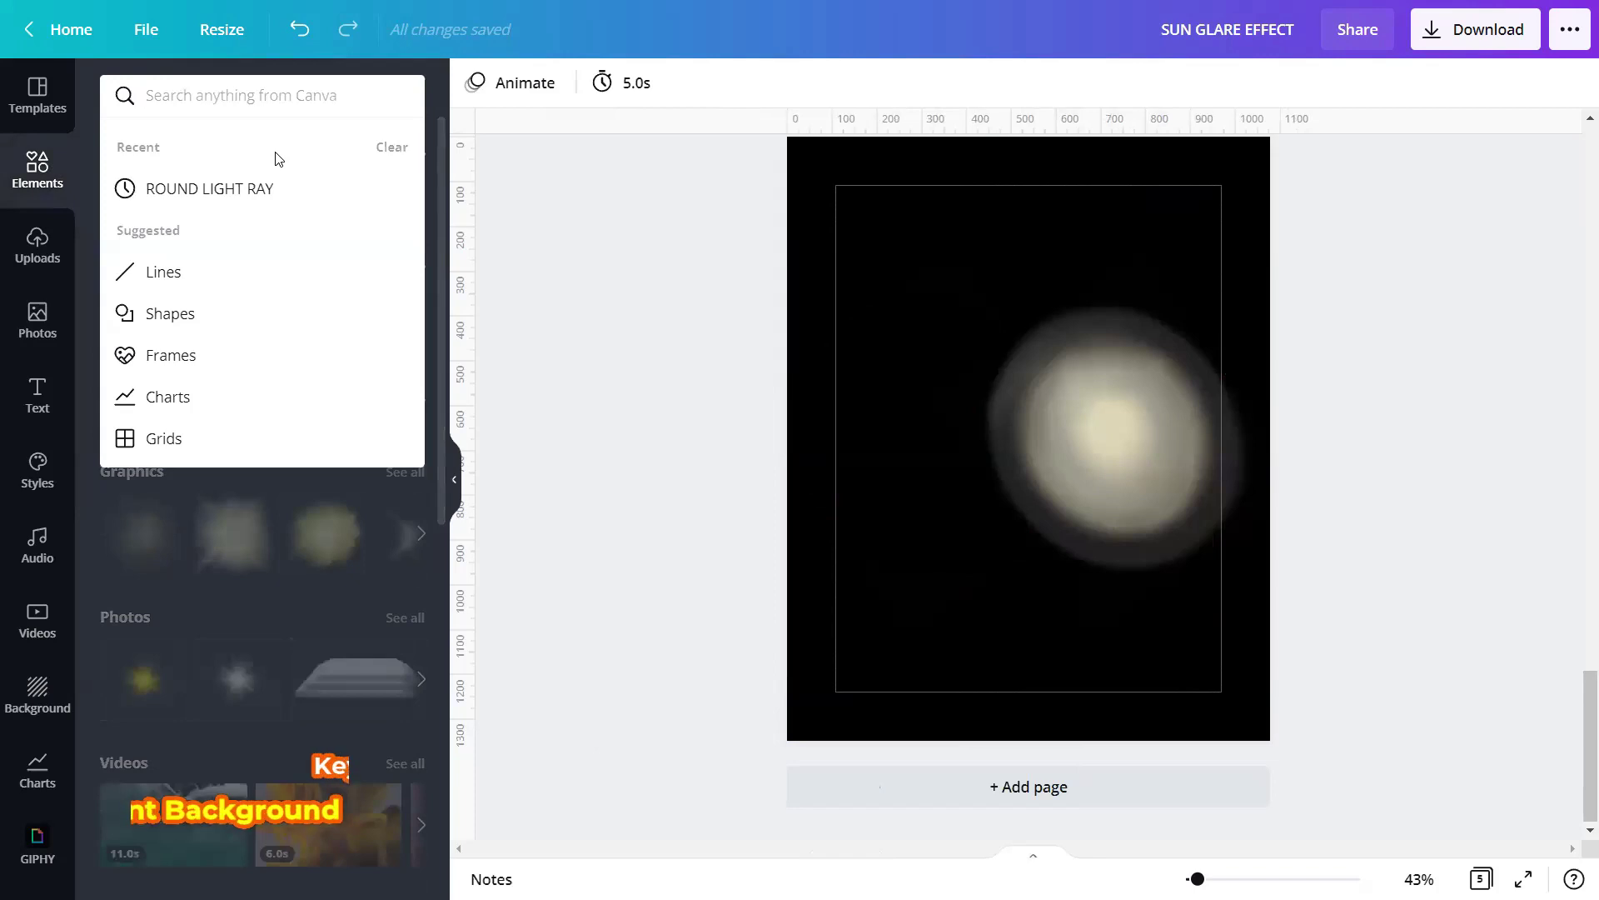
type("GLOWING RING LIGH")
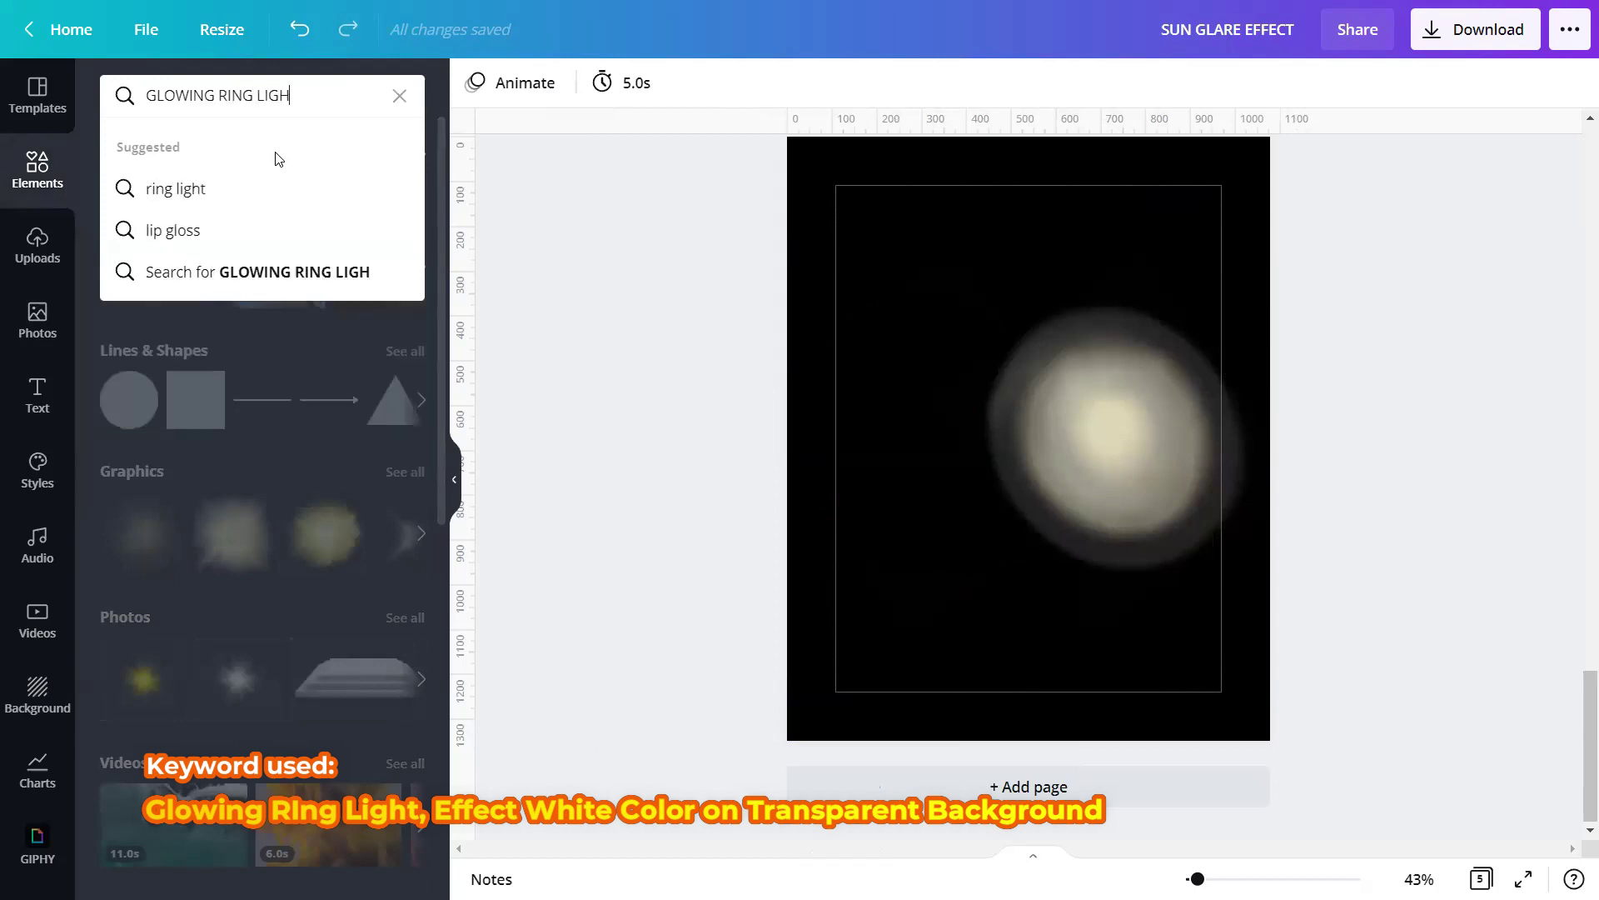
type("T")
type(" EFFECT")
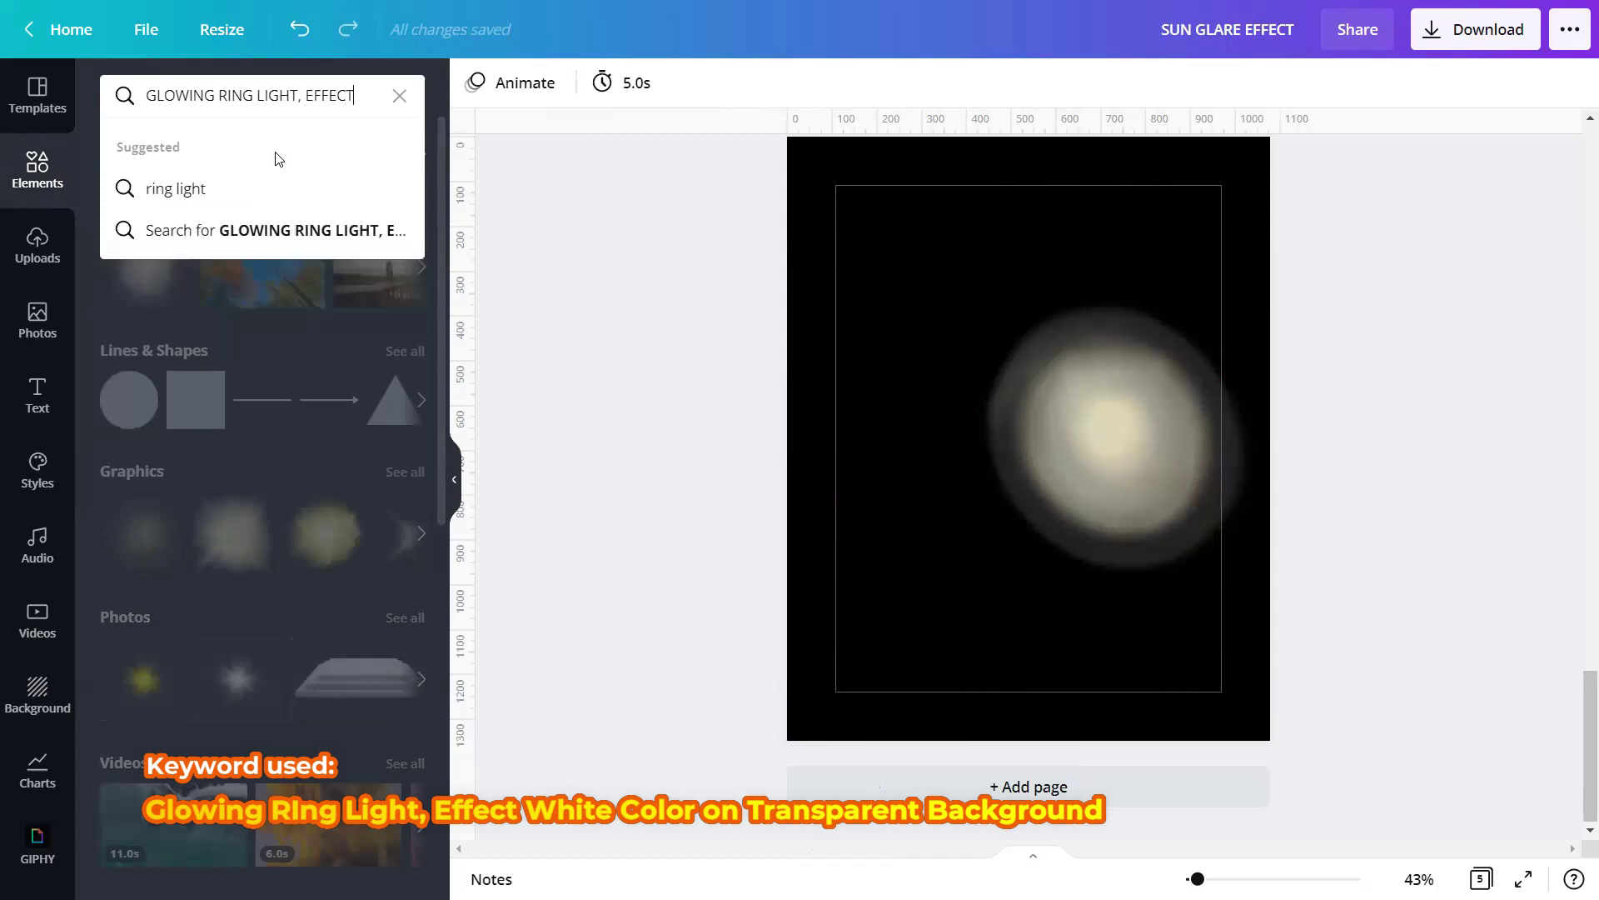
type("HITE ")
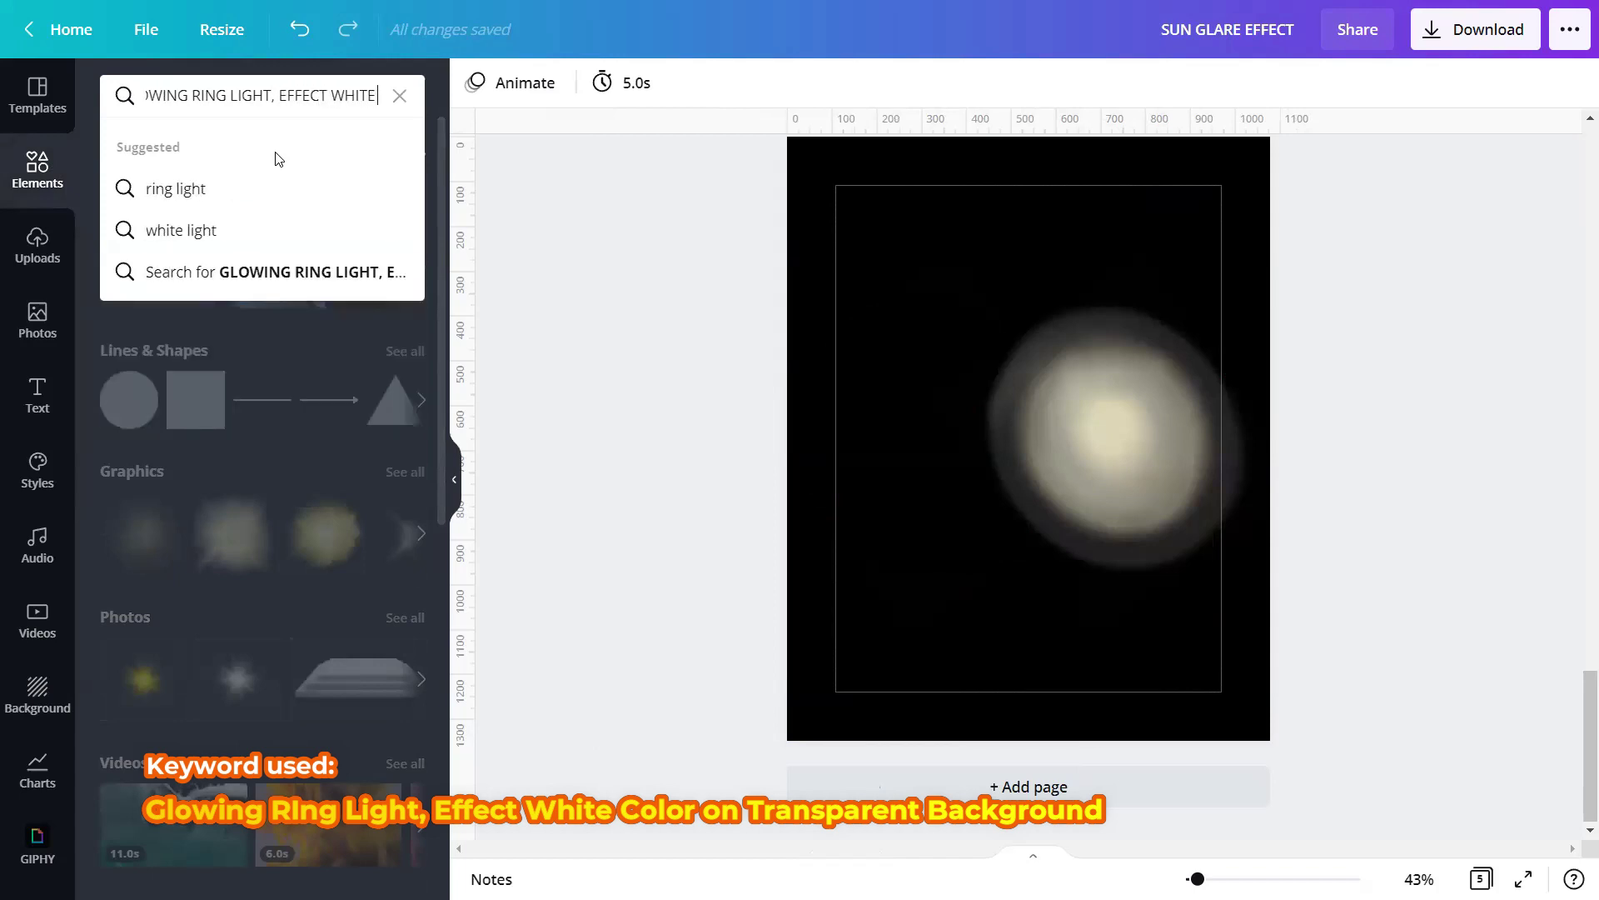
type("COLOR ON TRANSPARENT")
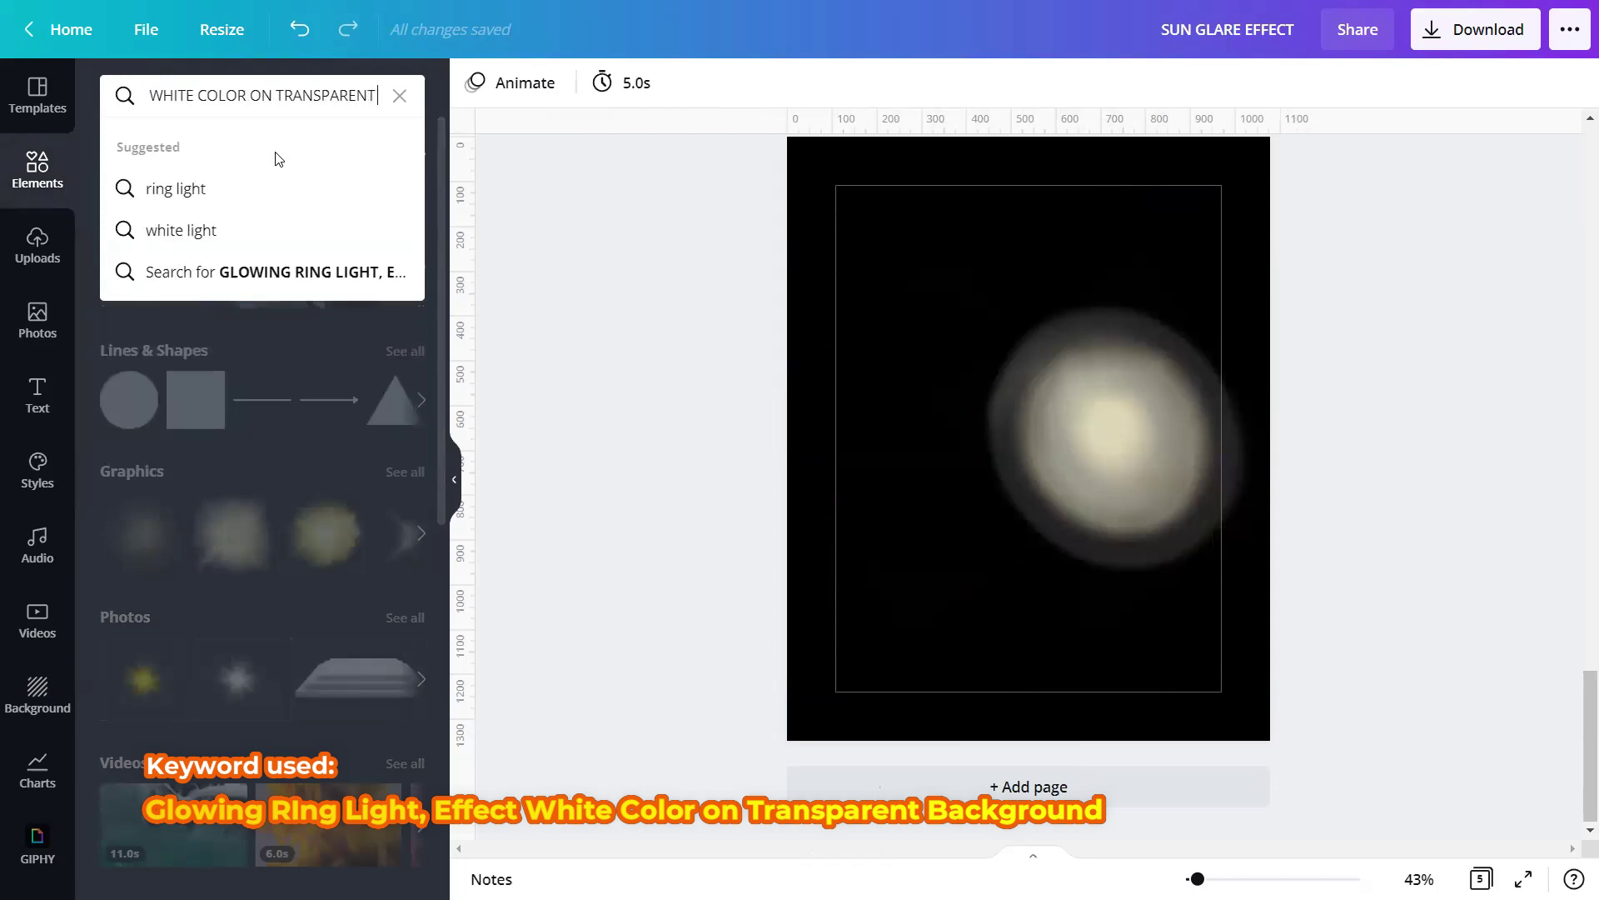
type(" BACKGROUND")
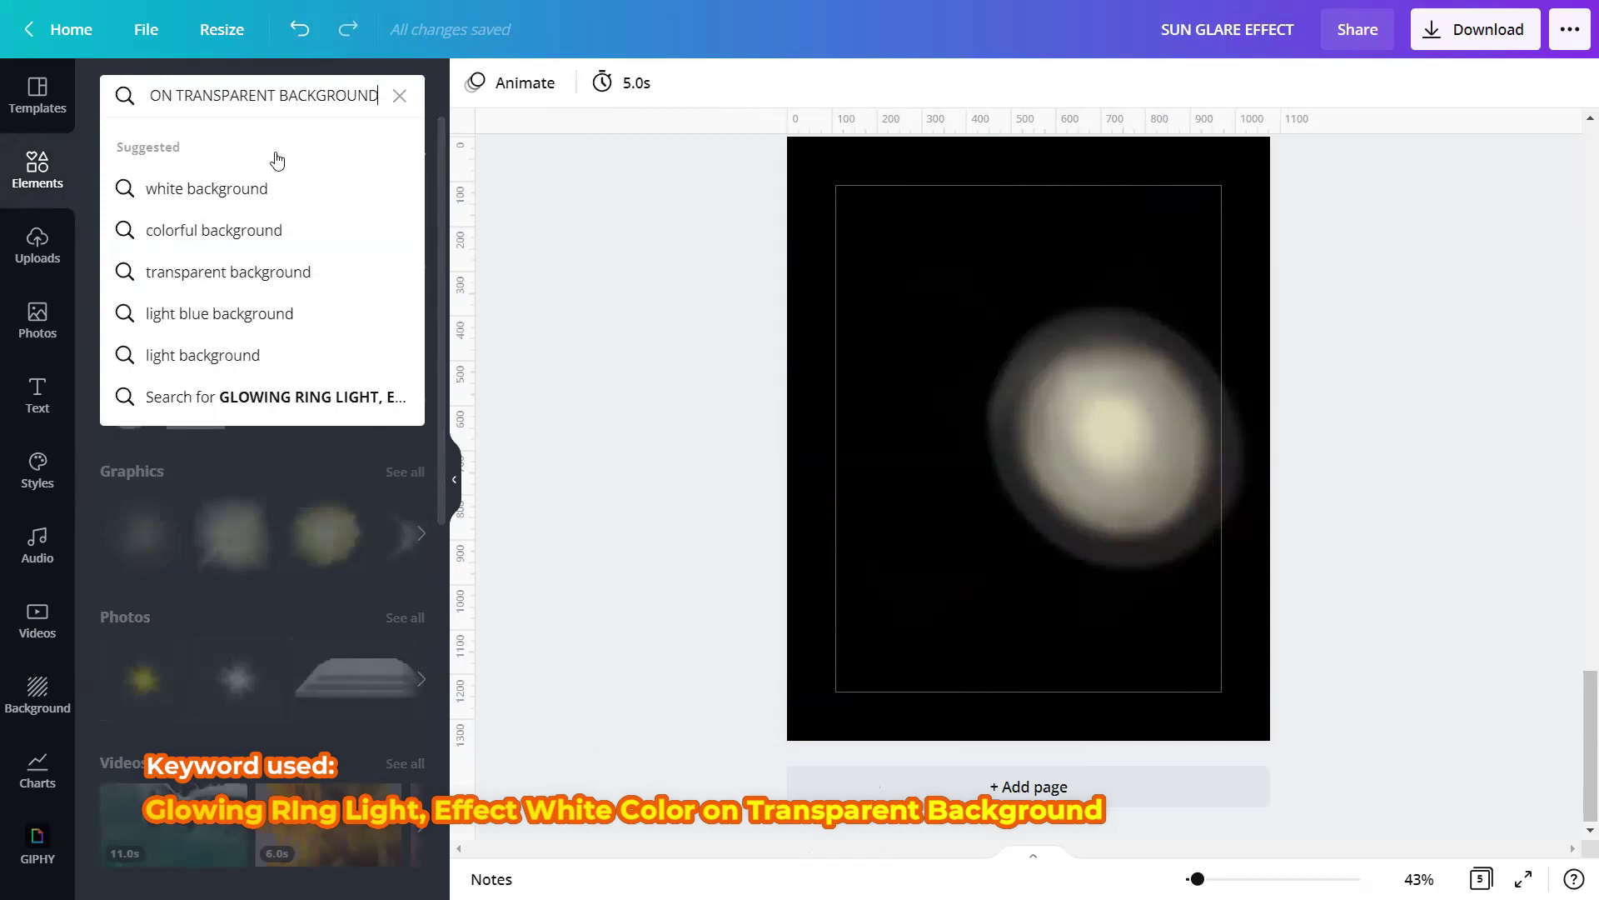
key("Return")
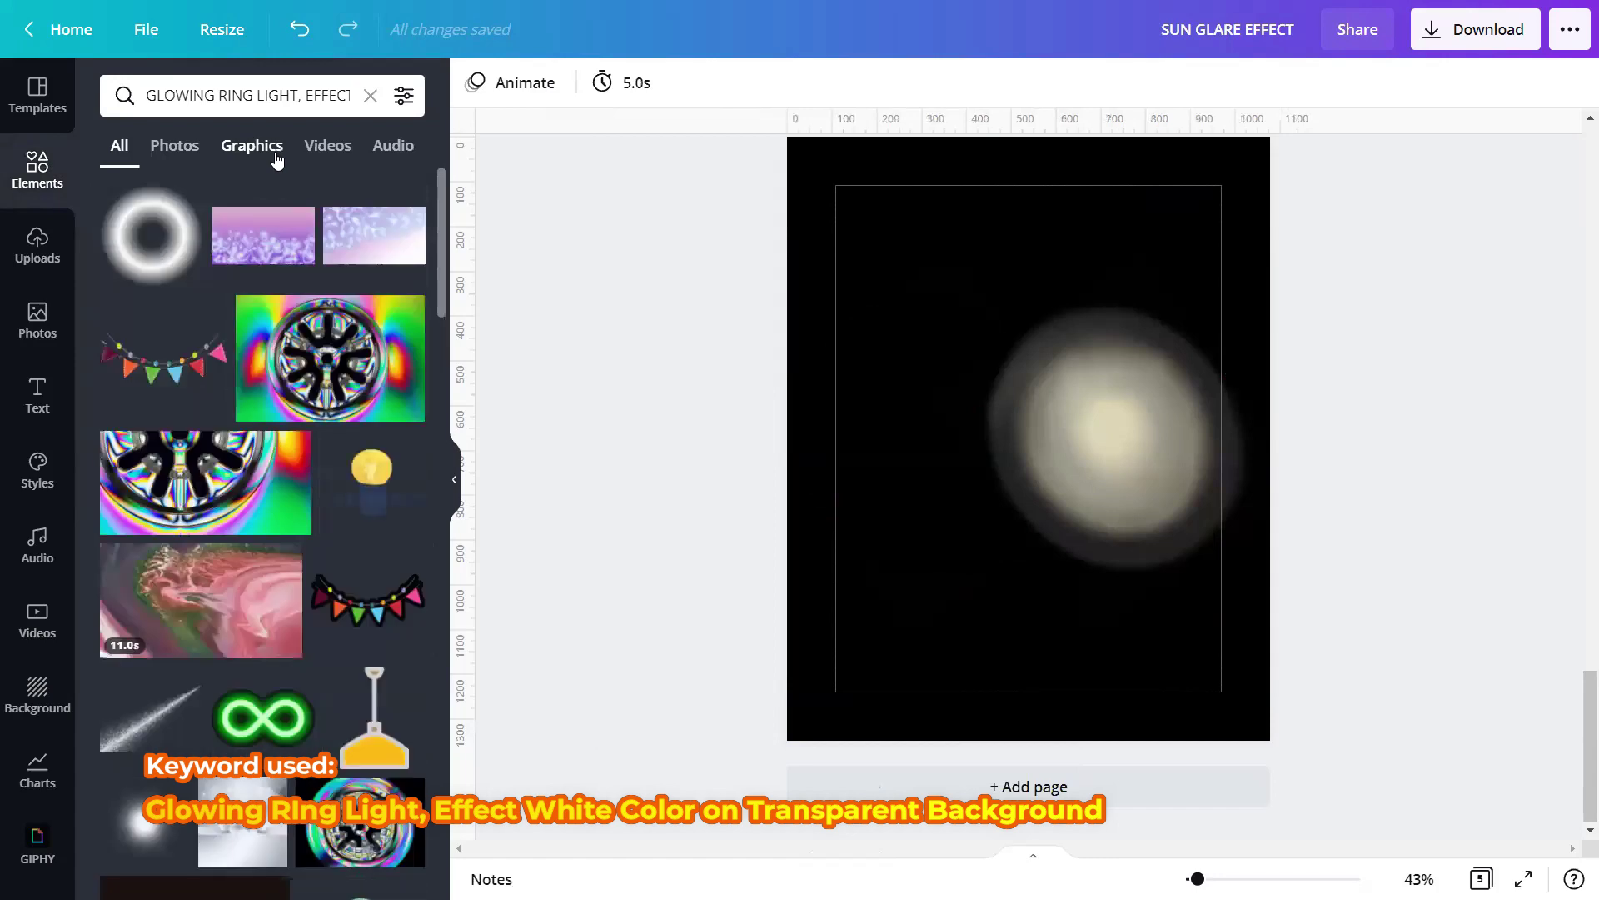
left_click(275, 155)
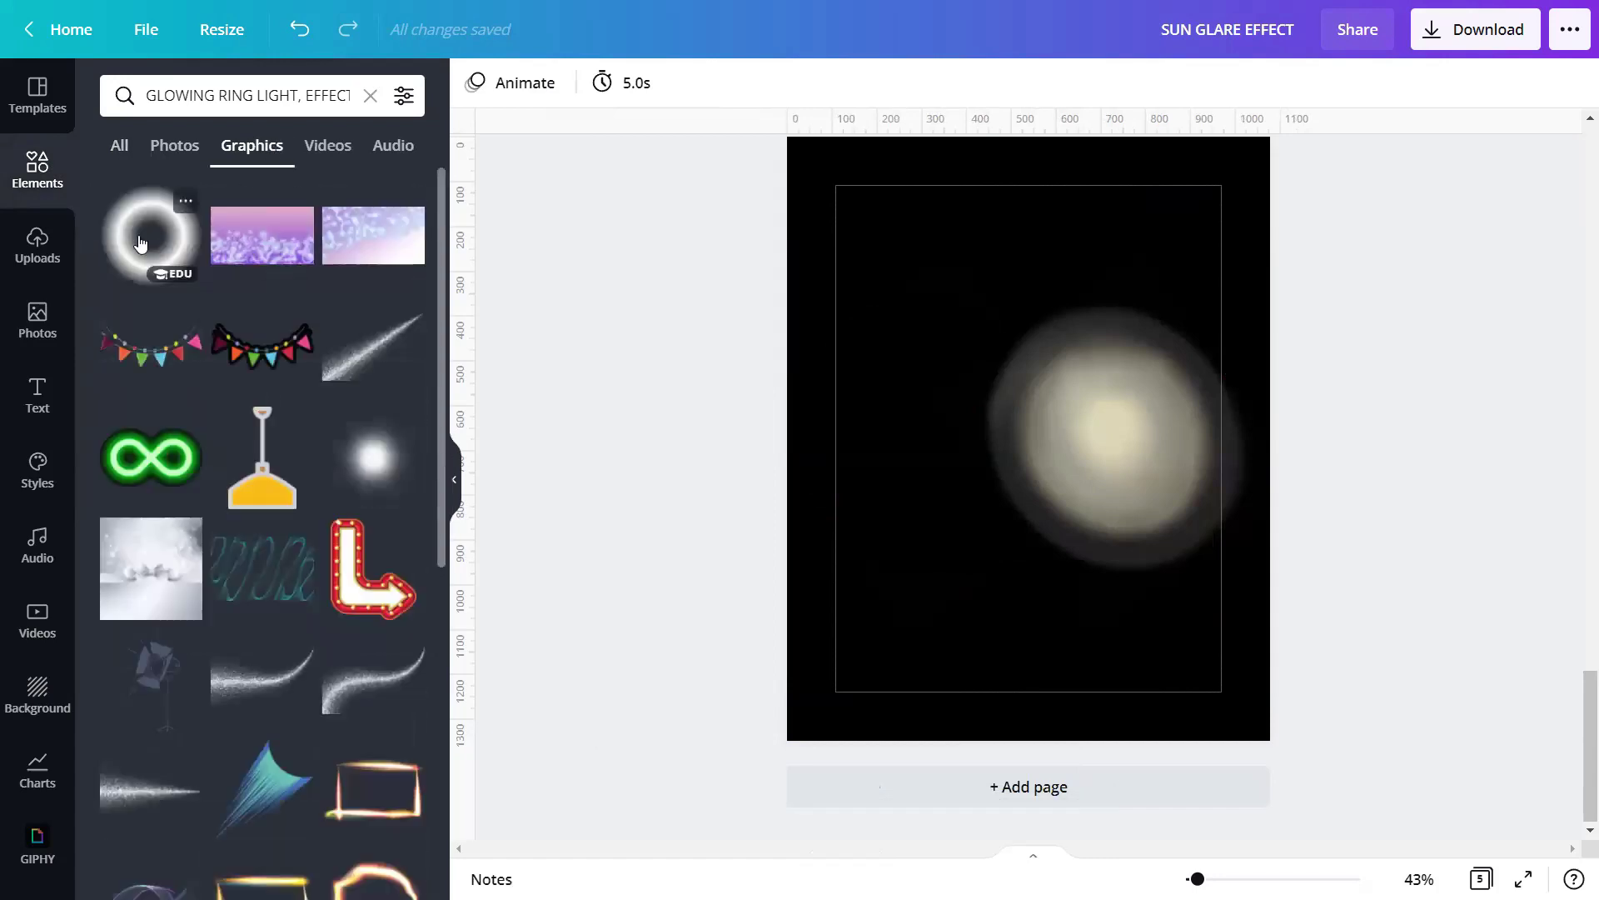
left_click(140, 243)
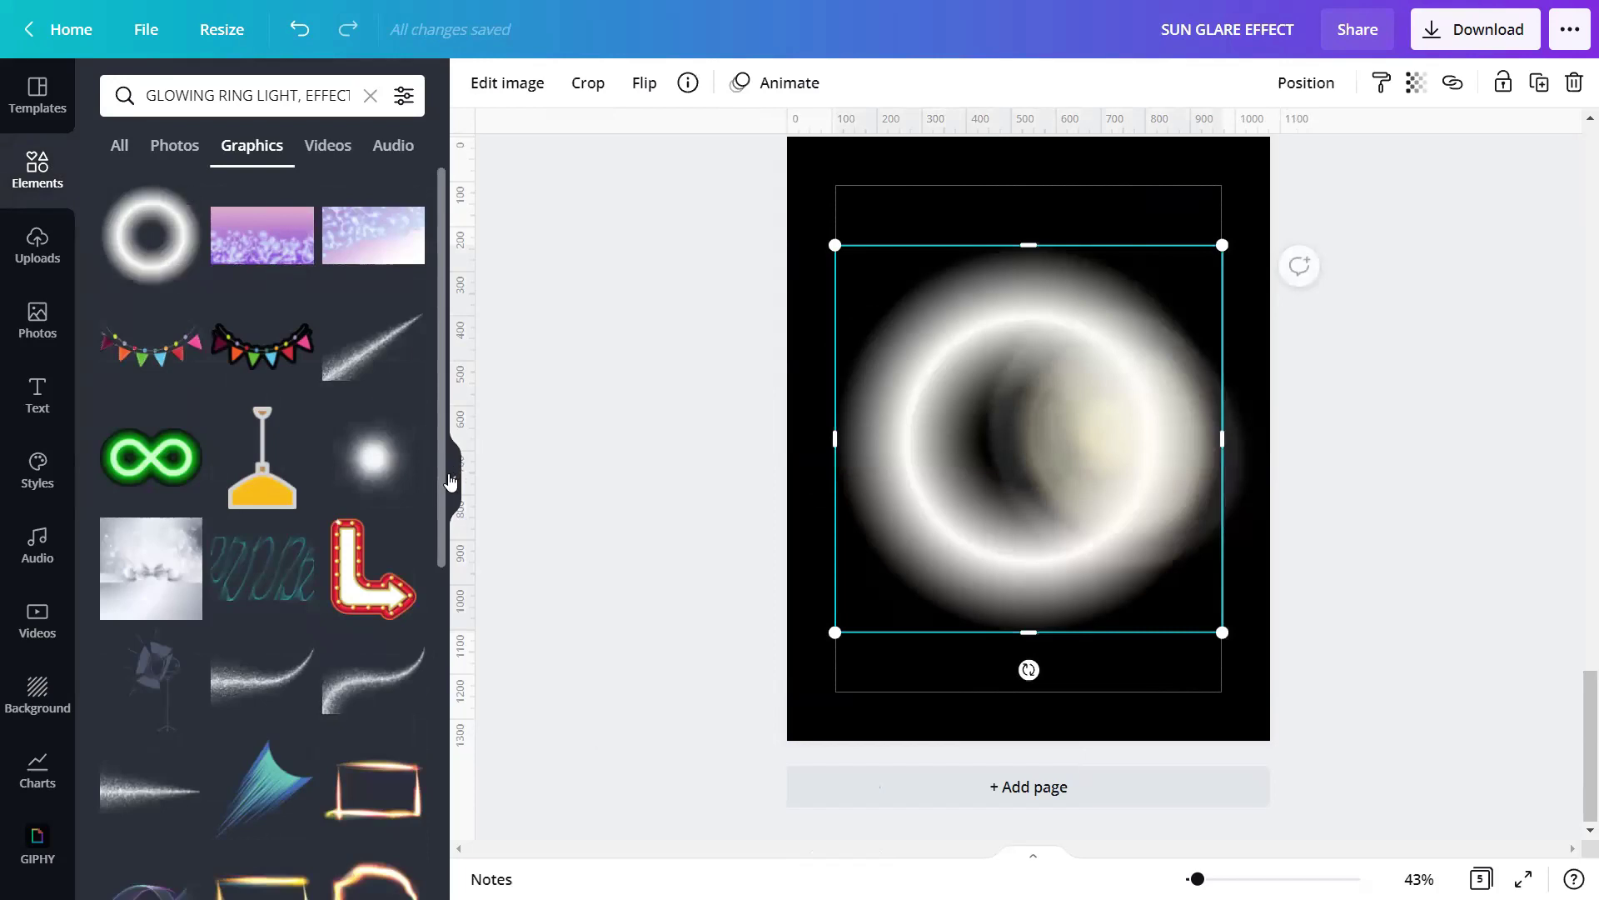
Step: Apply the Photogenic Latte filter to the glowing ring image
left_click(451, 482)
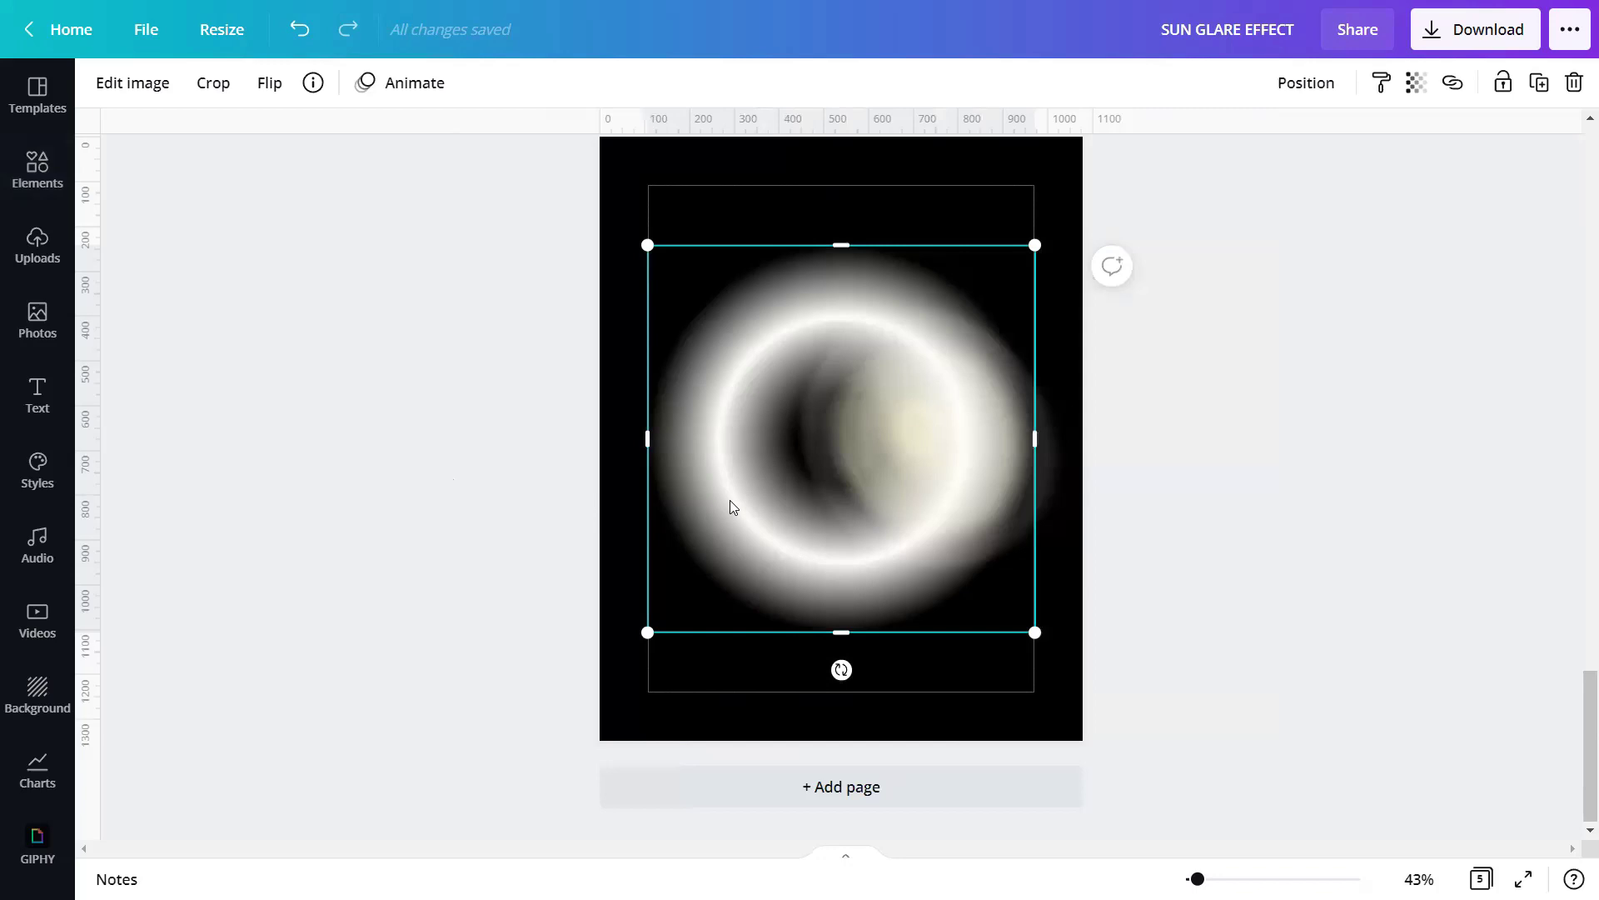
left_click(127, 100)
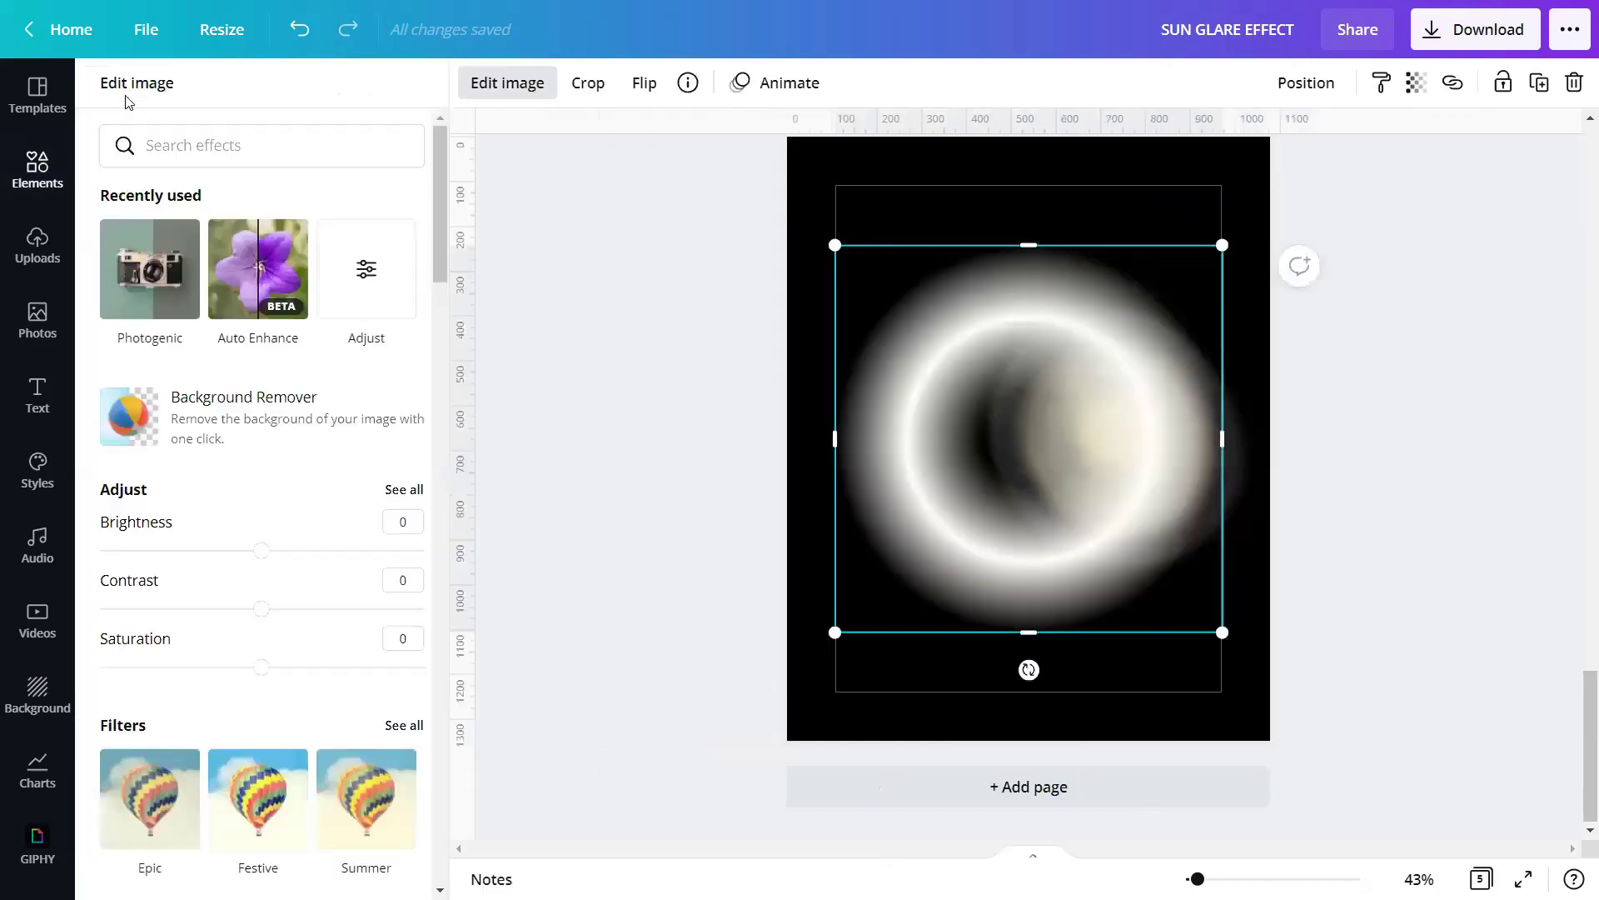
scroll(170, 370, "down", 6)
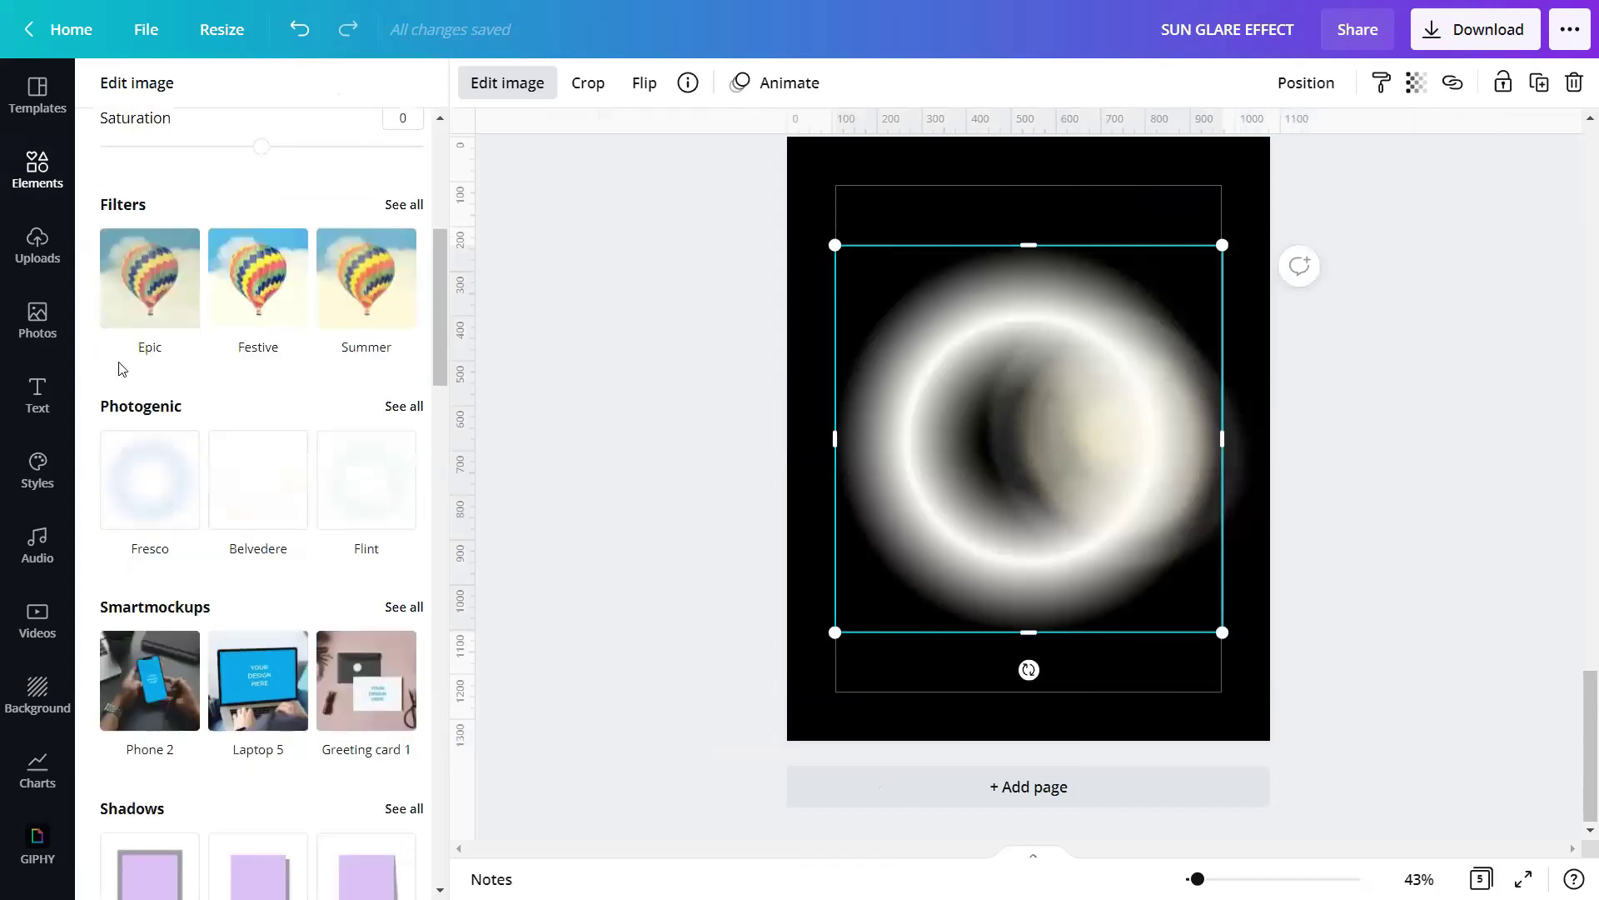
left_click(404, 406)
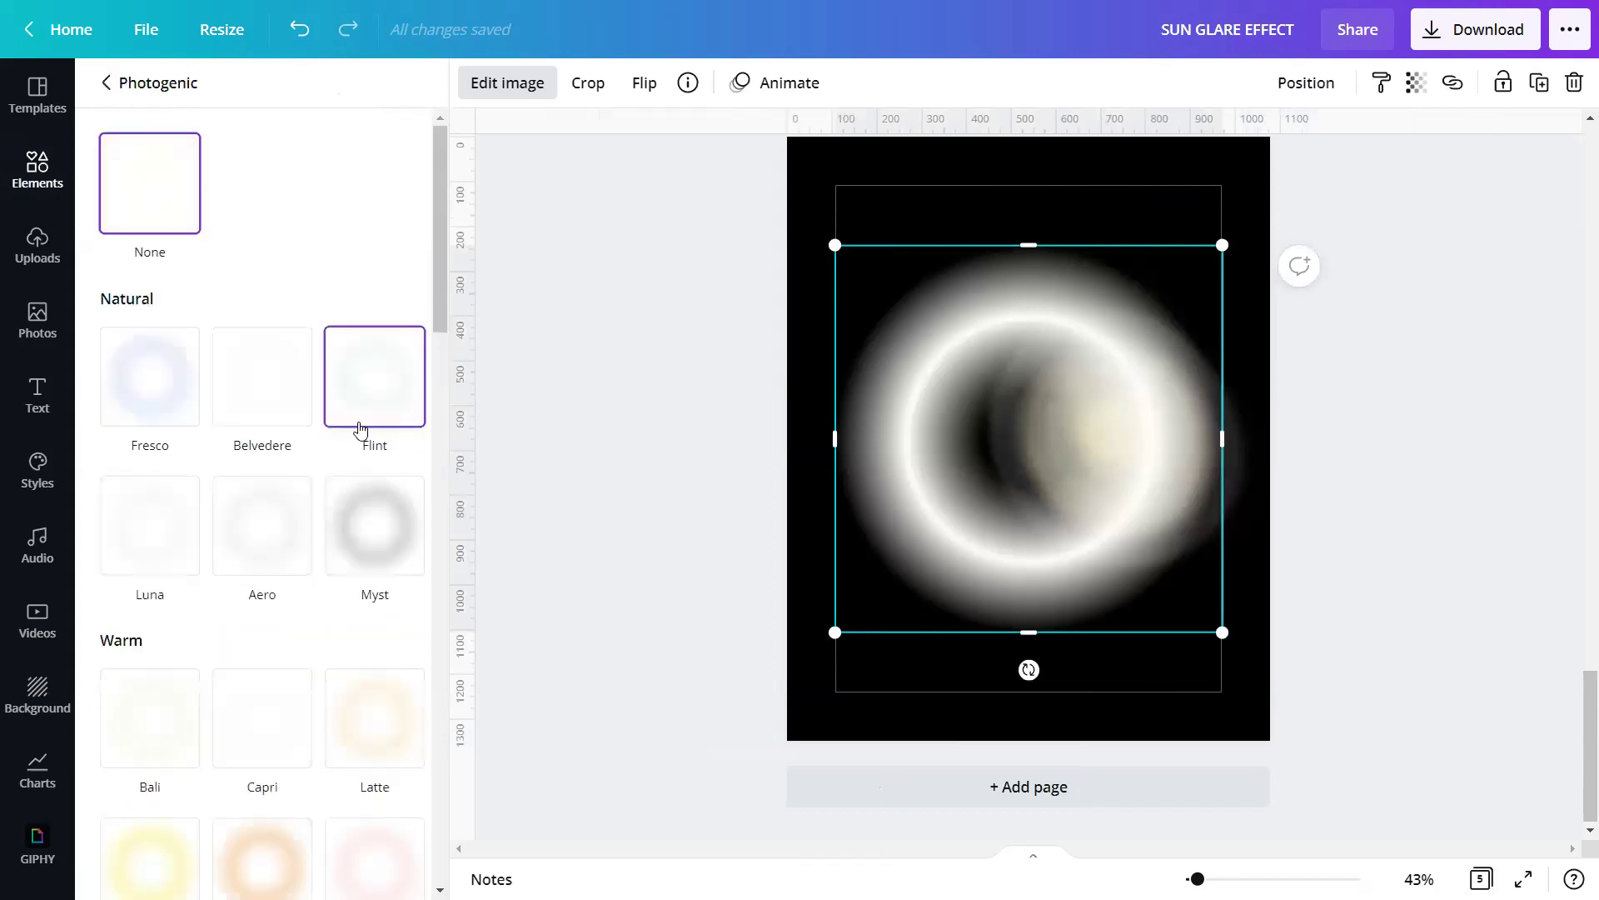
scroll(257, 444, "down", 1)
scroll(257, 444, "down", 5)
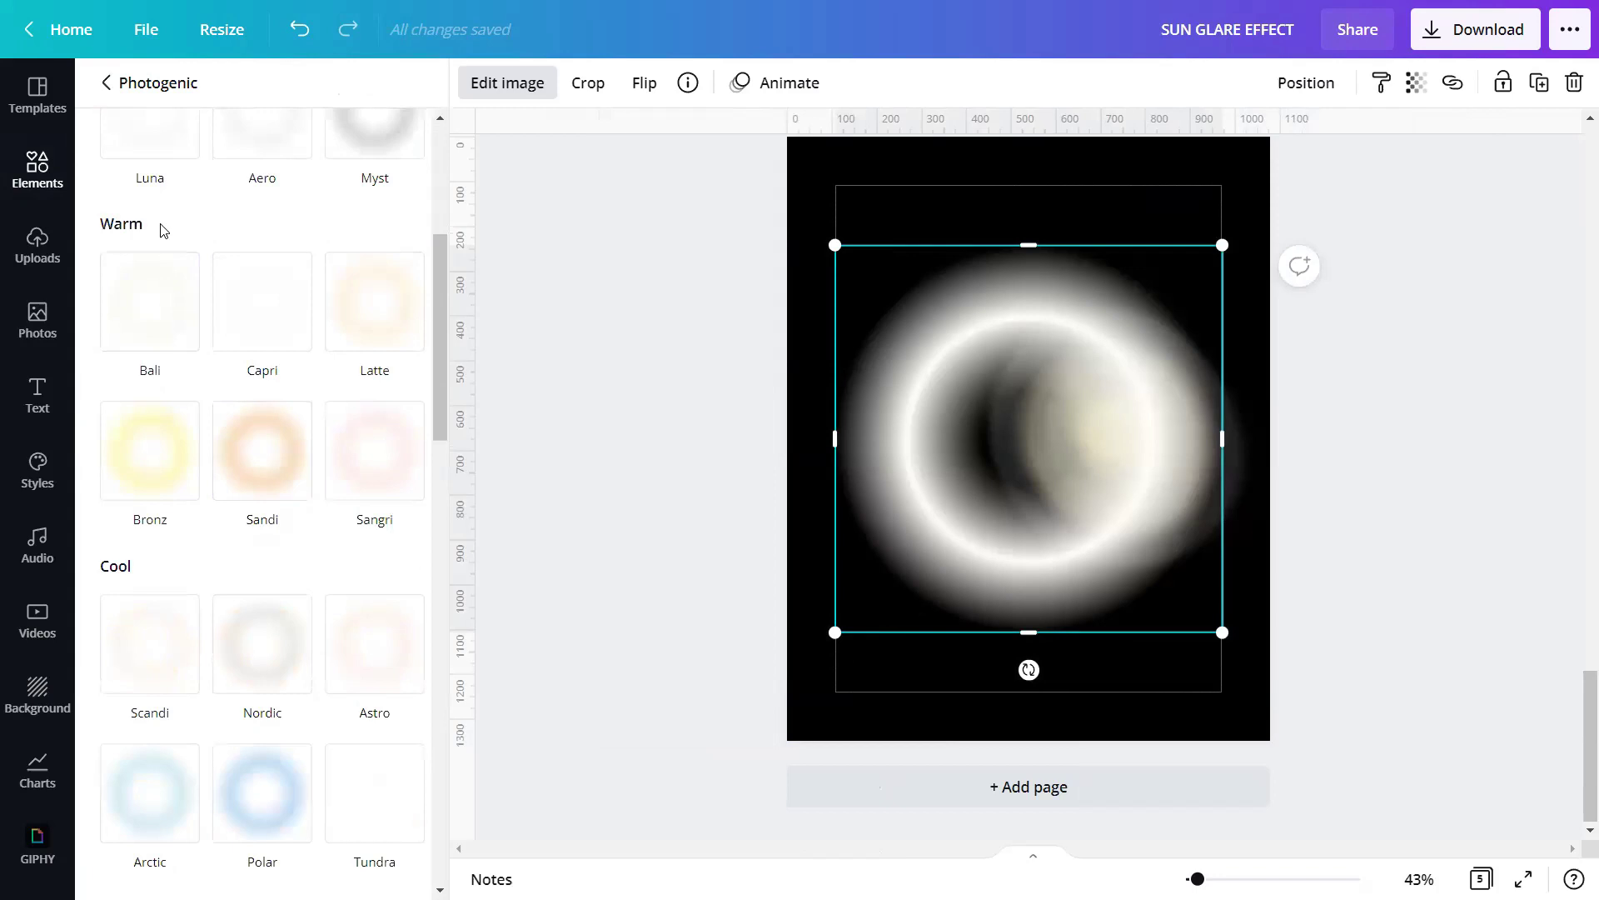
left_click(367, 322)
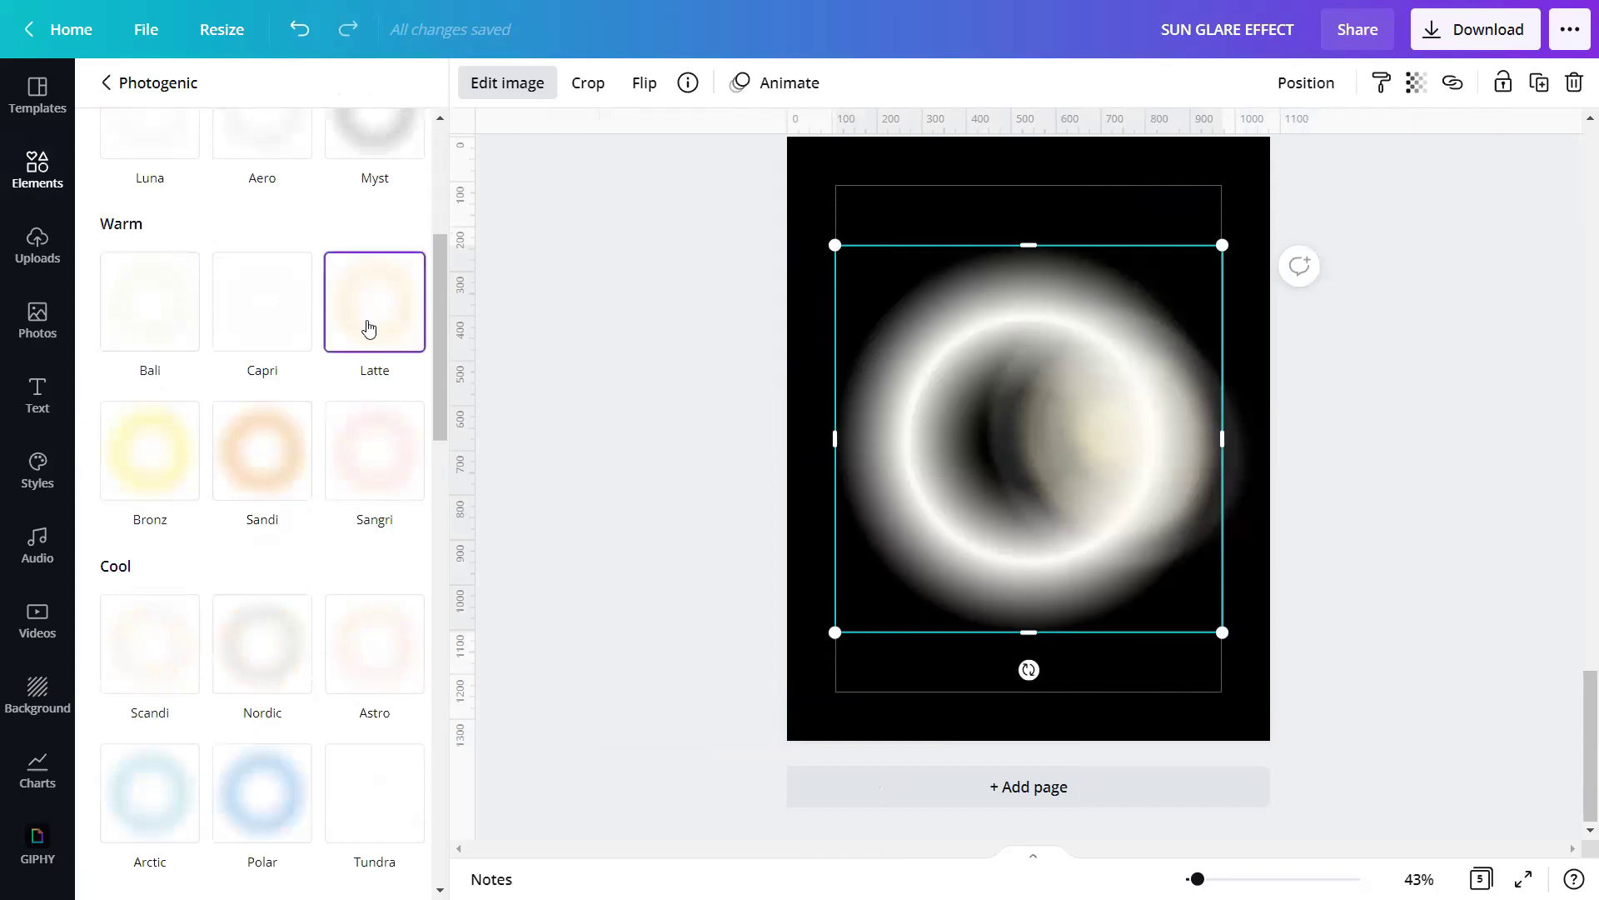
left_click(370, 327)
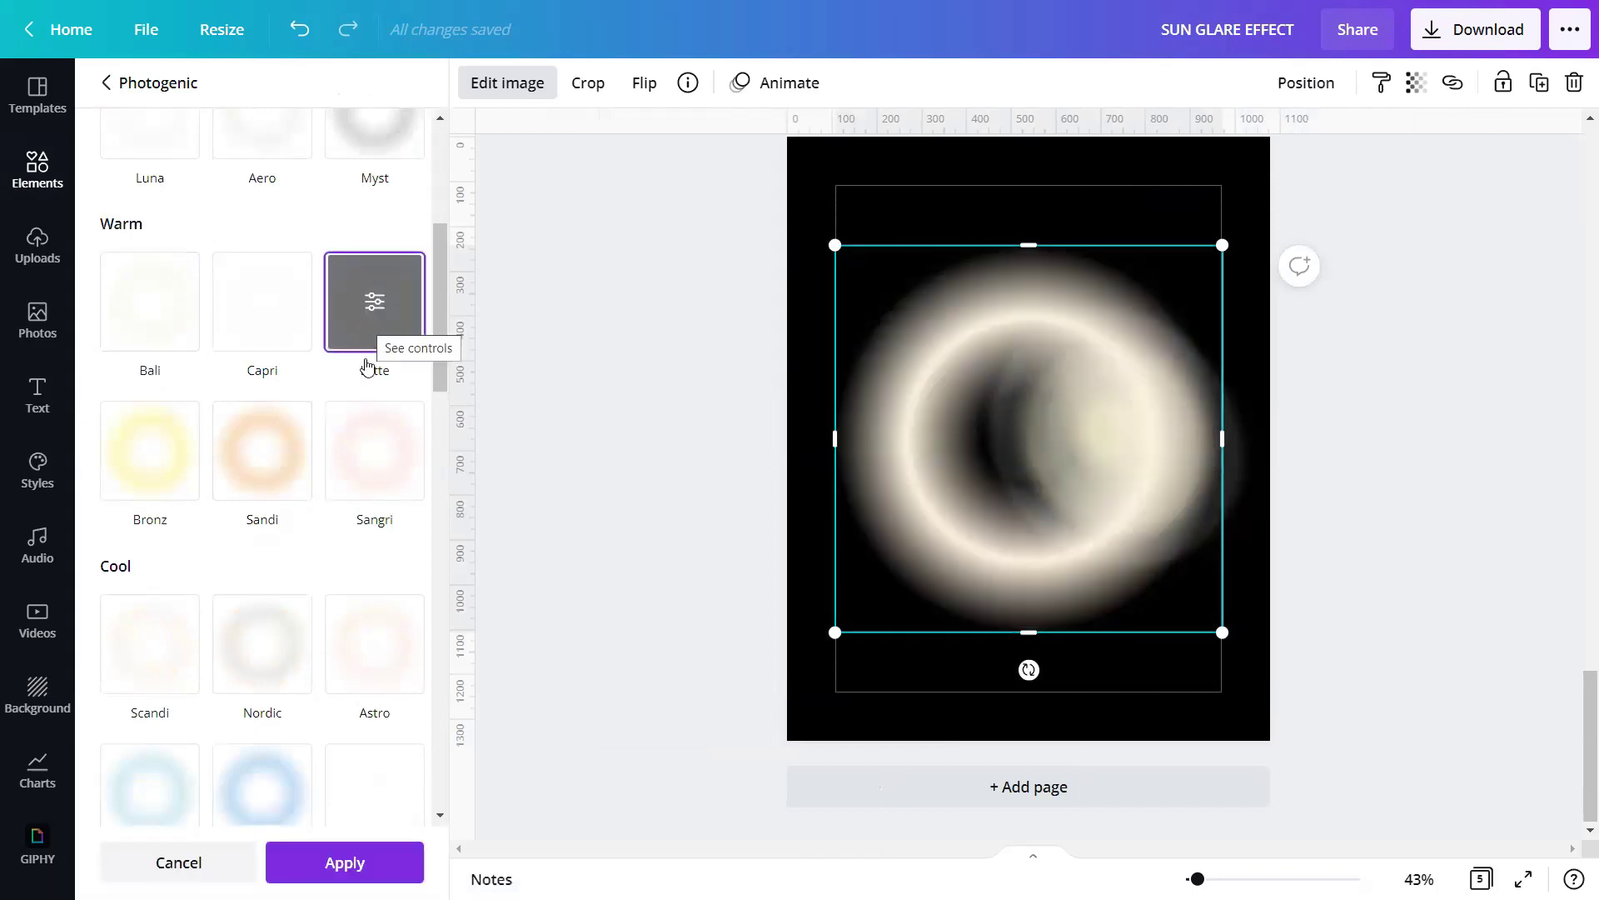
left_click(323, 862)
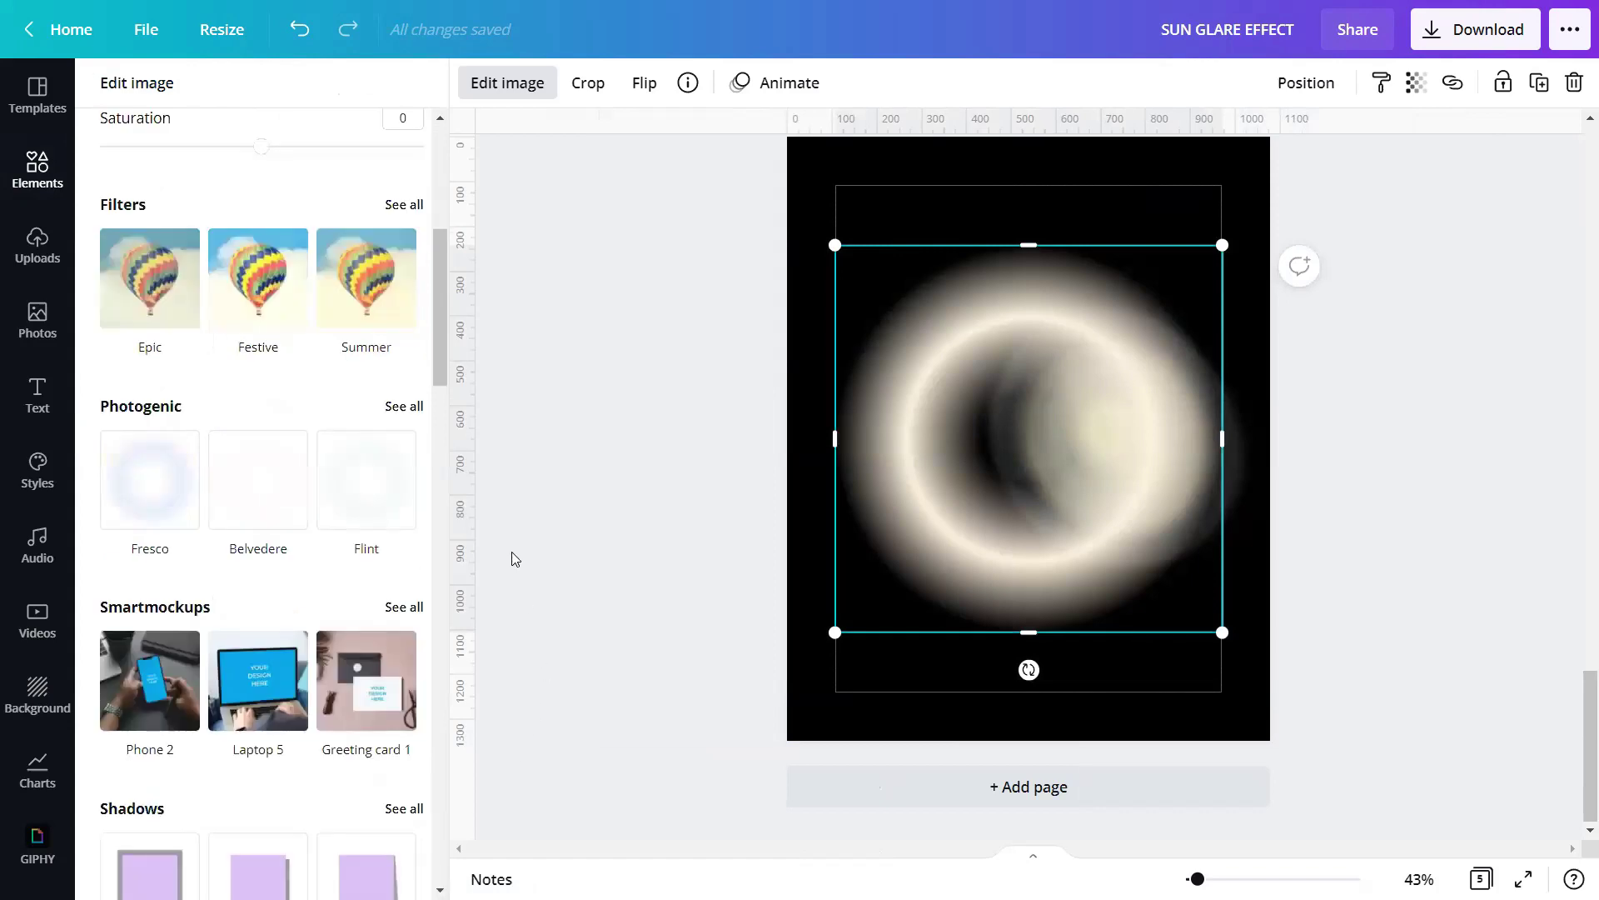
left_click(566, 514)
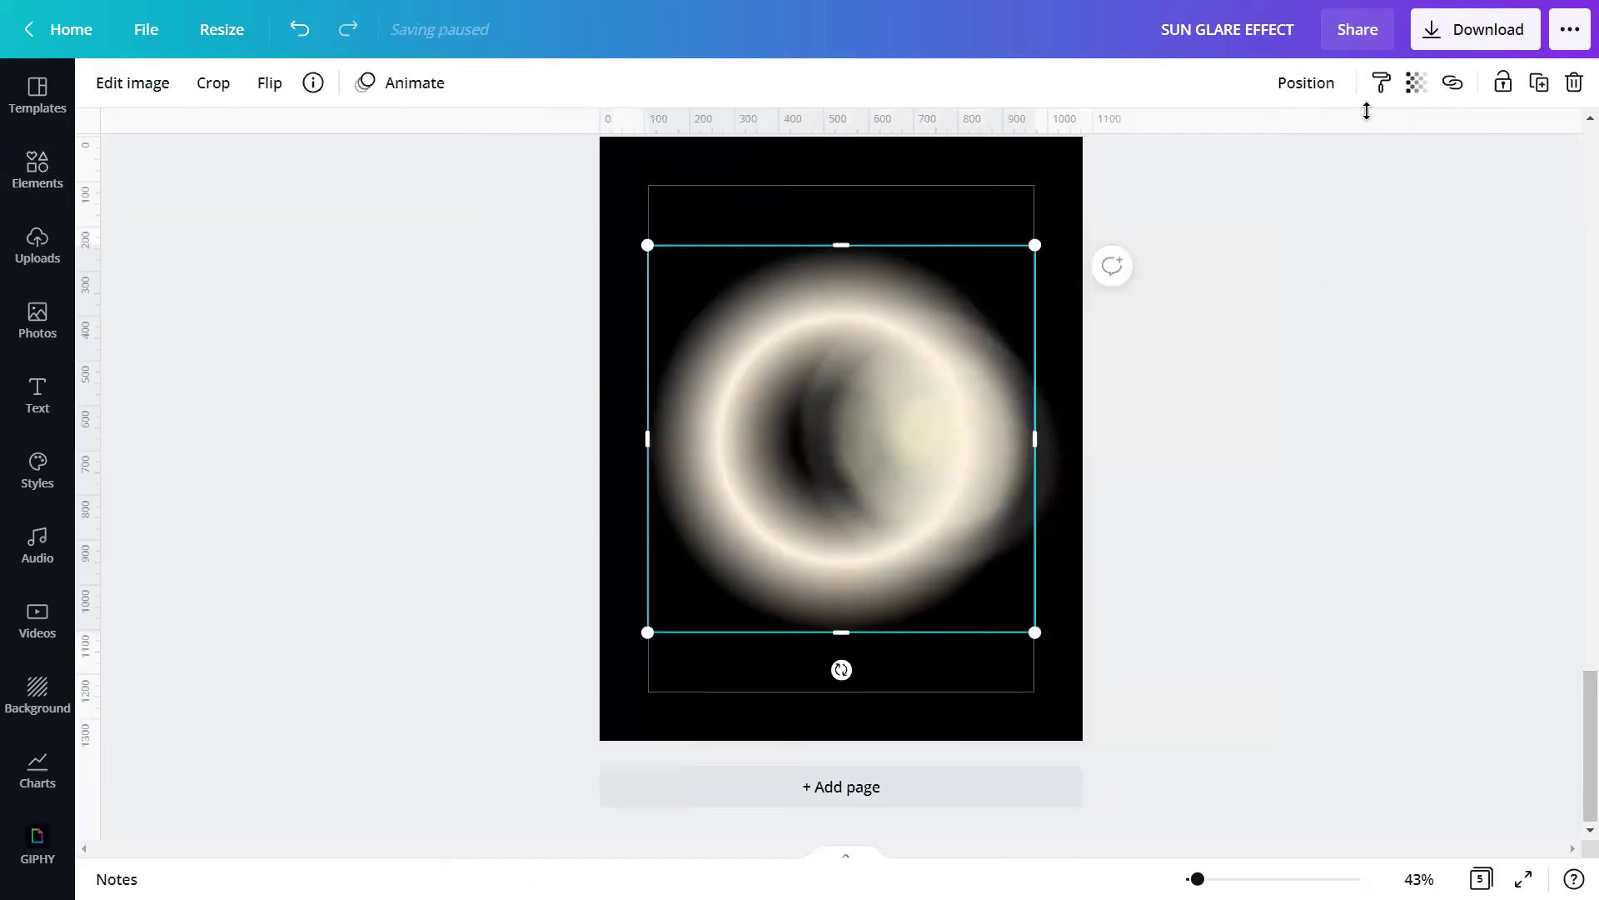
Step: Set the ring image's transparency to 60
left_click(1415, 82)
double_click(1387, 146)
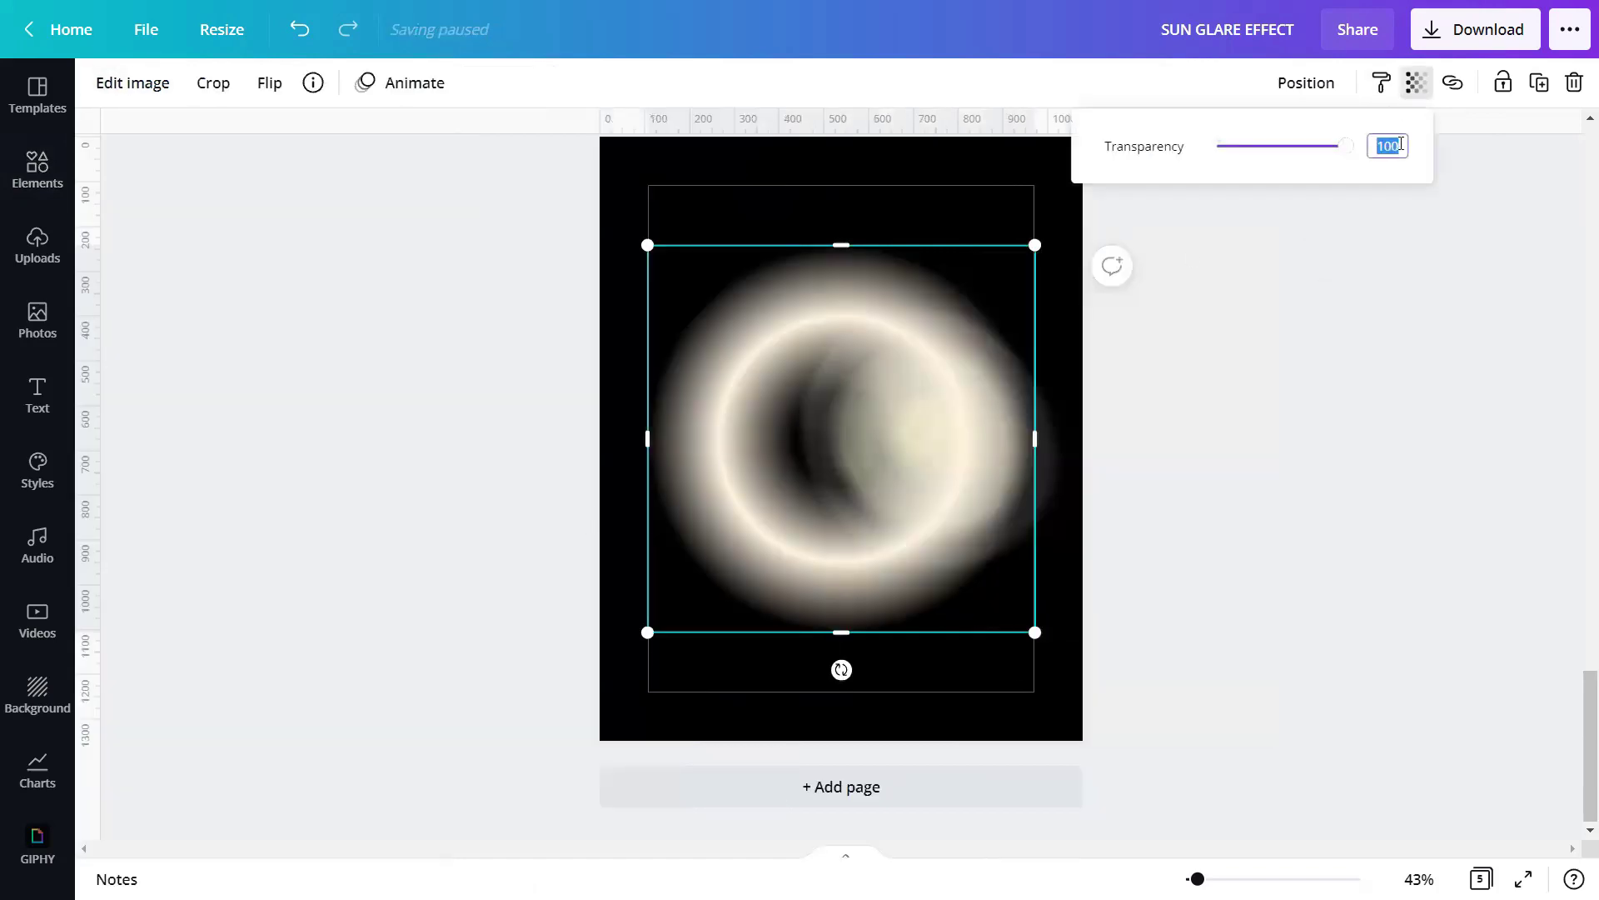
type("60")
key("Return")
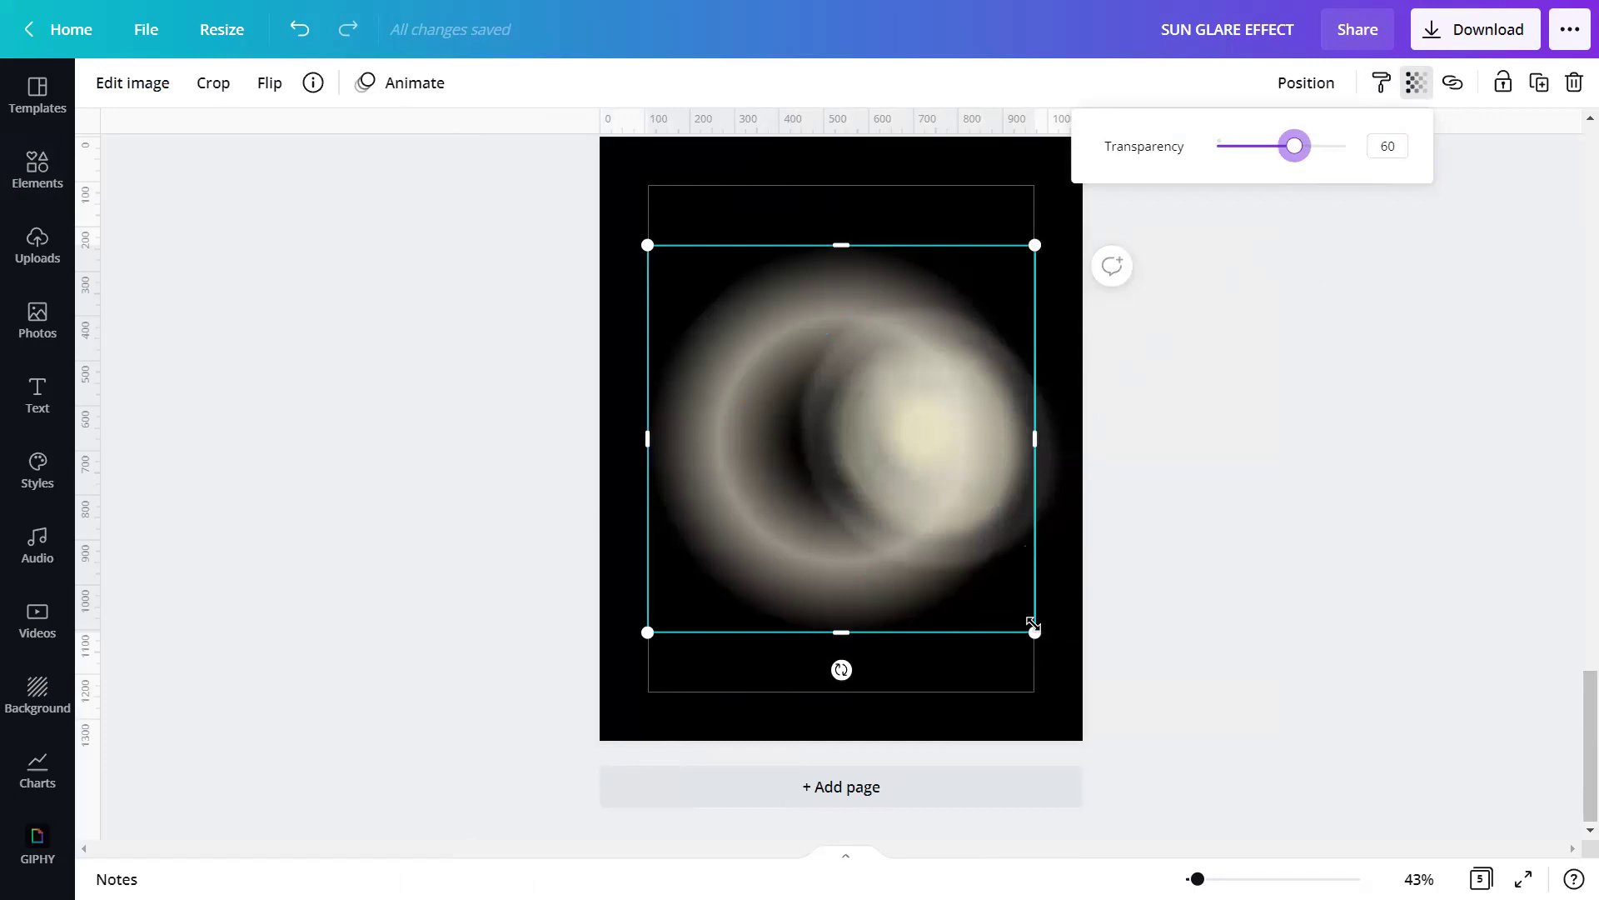
Step: Enlarge the ring past the page edges so it encircles the glow orb
left_click_drag(1034, 630, 1269, 866)
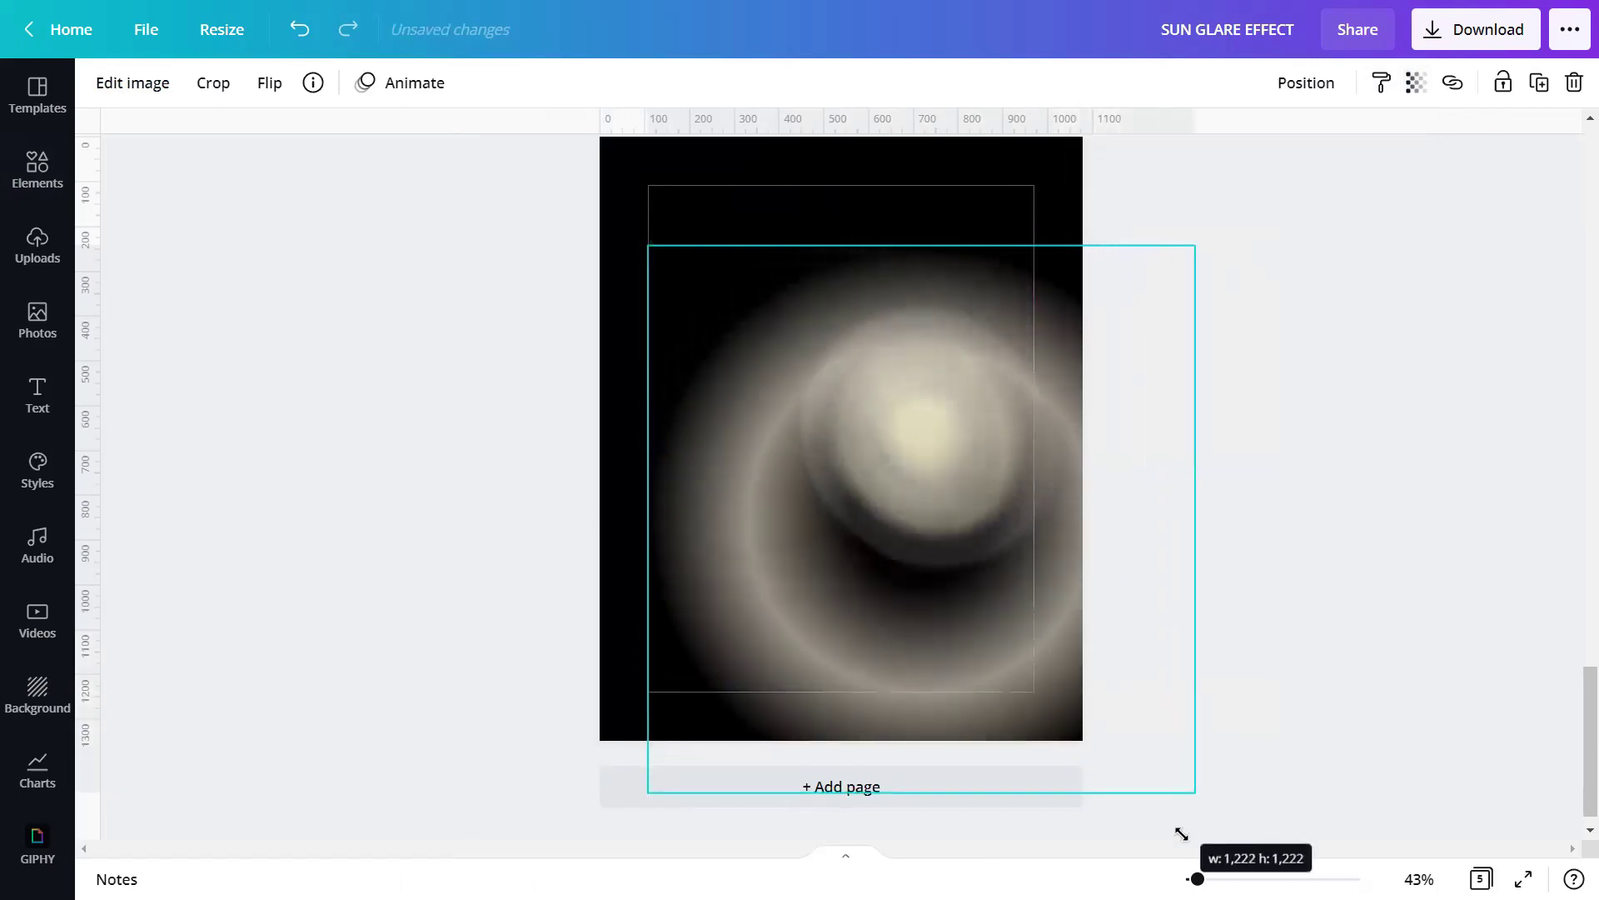
left_click_drag(890, 722, 809, 652)
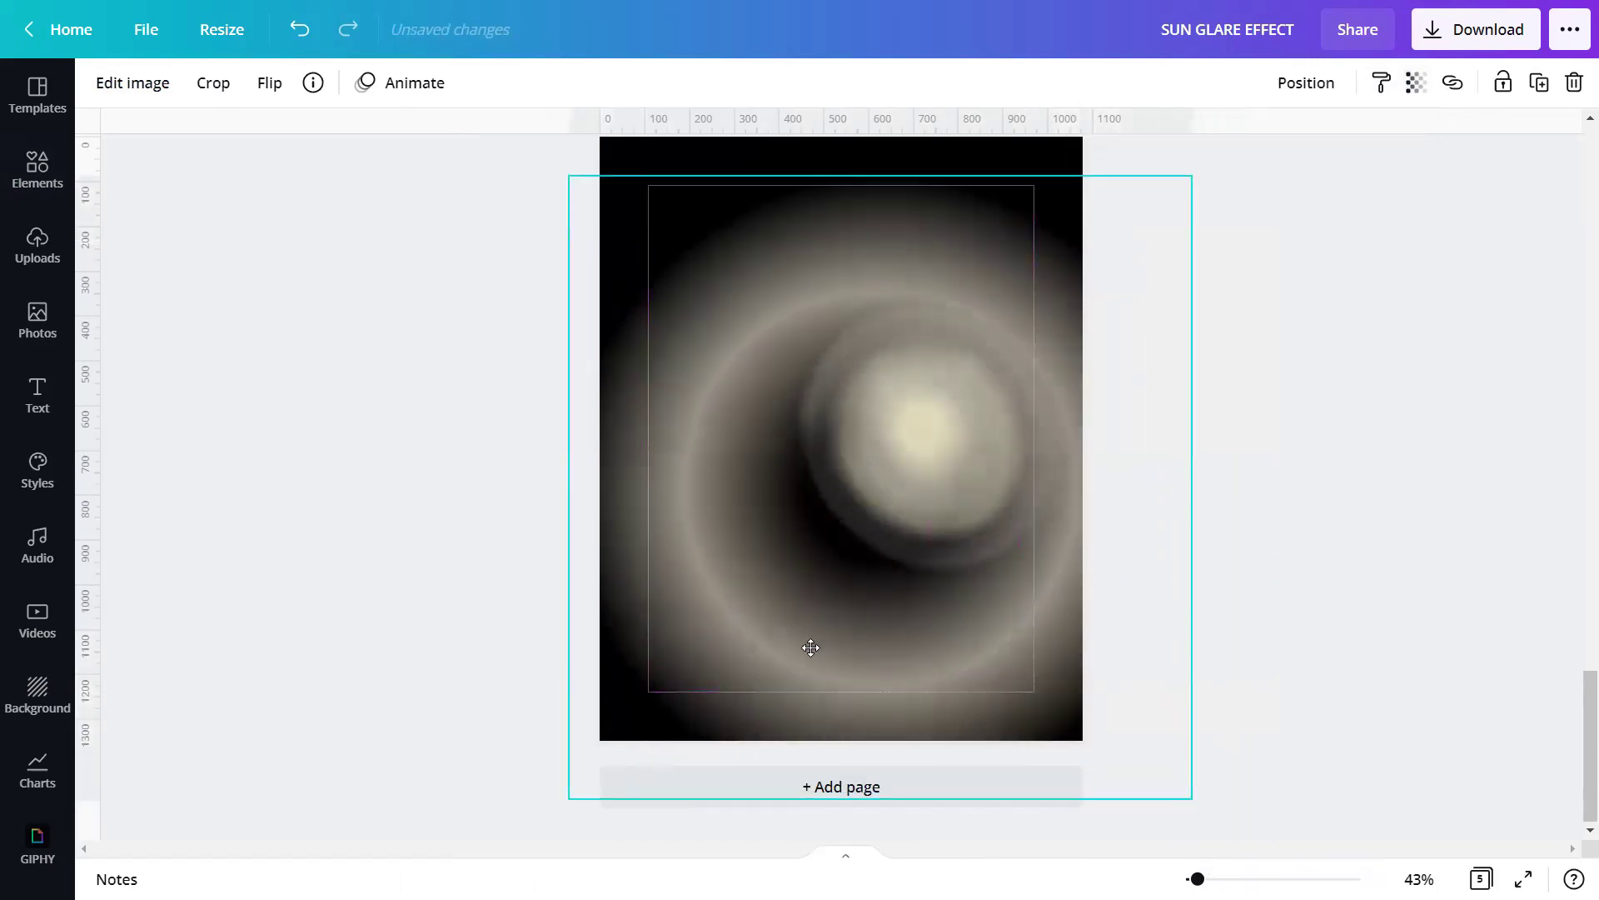
left_click_drag(557, 779, 321, 851)
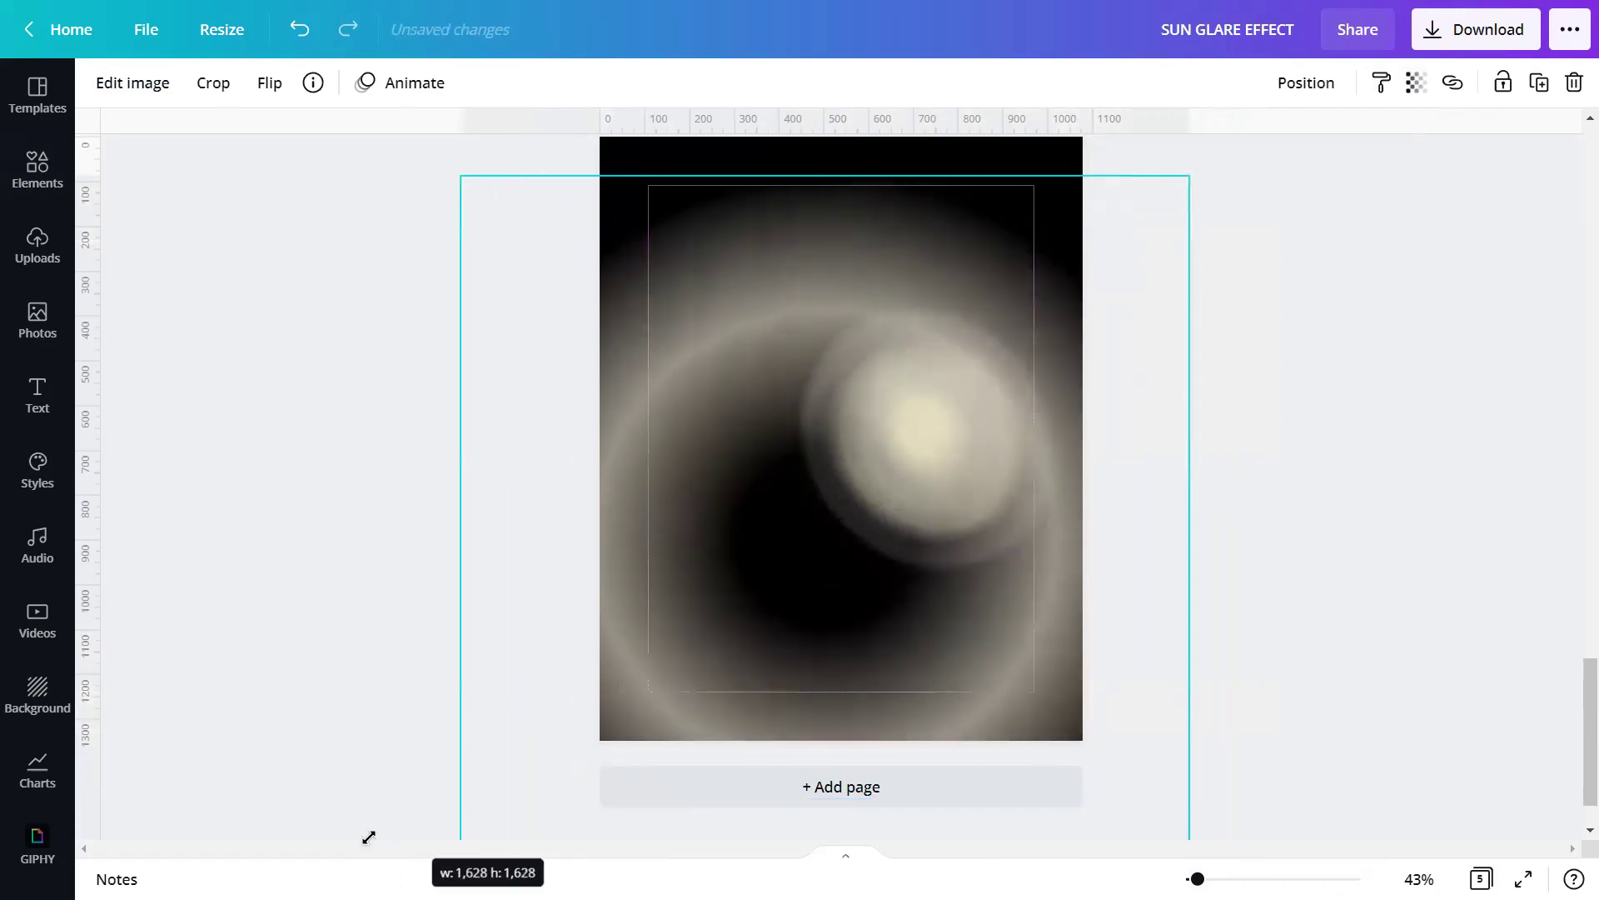
left_click_drag(636, 647, 688, 609)
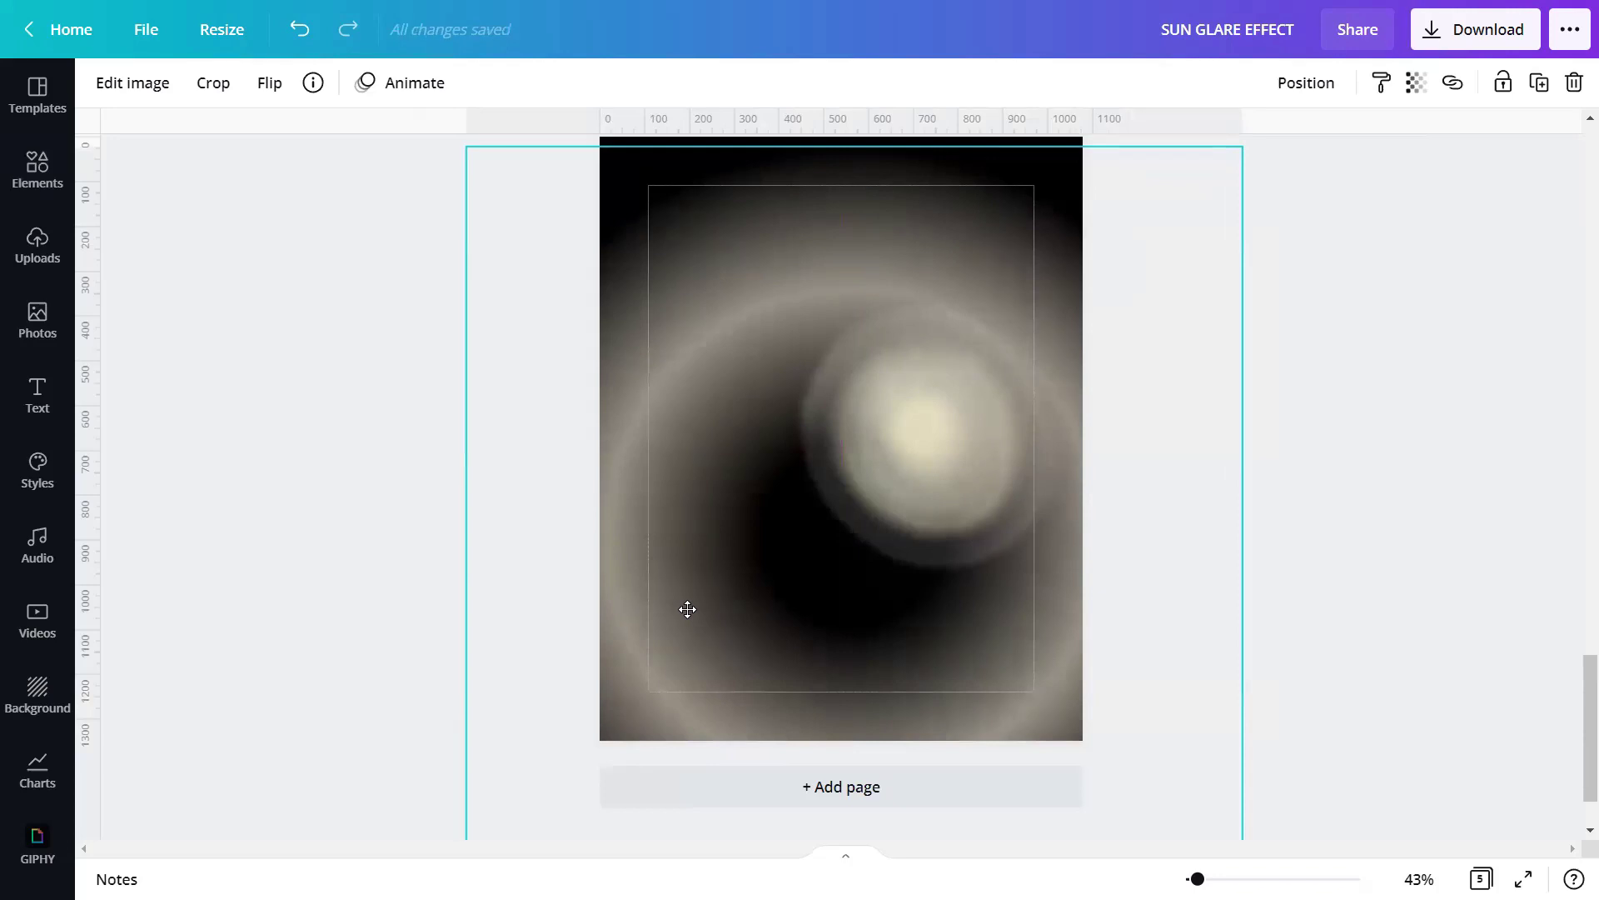
left_click_drag(687, 608, 687, 609)
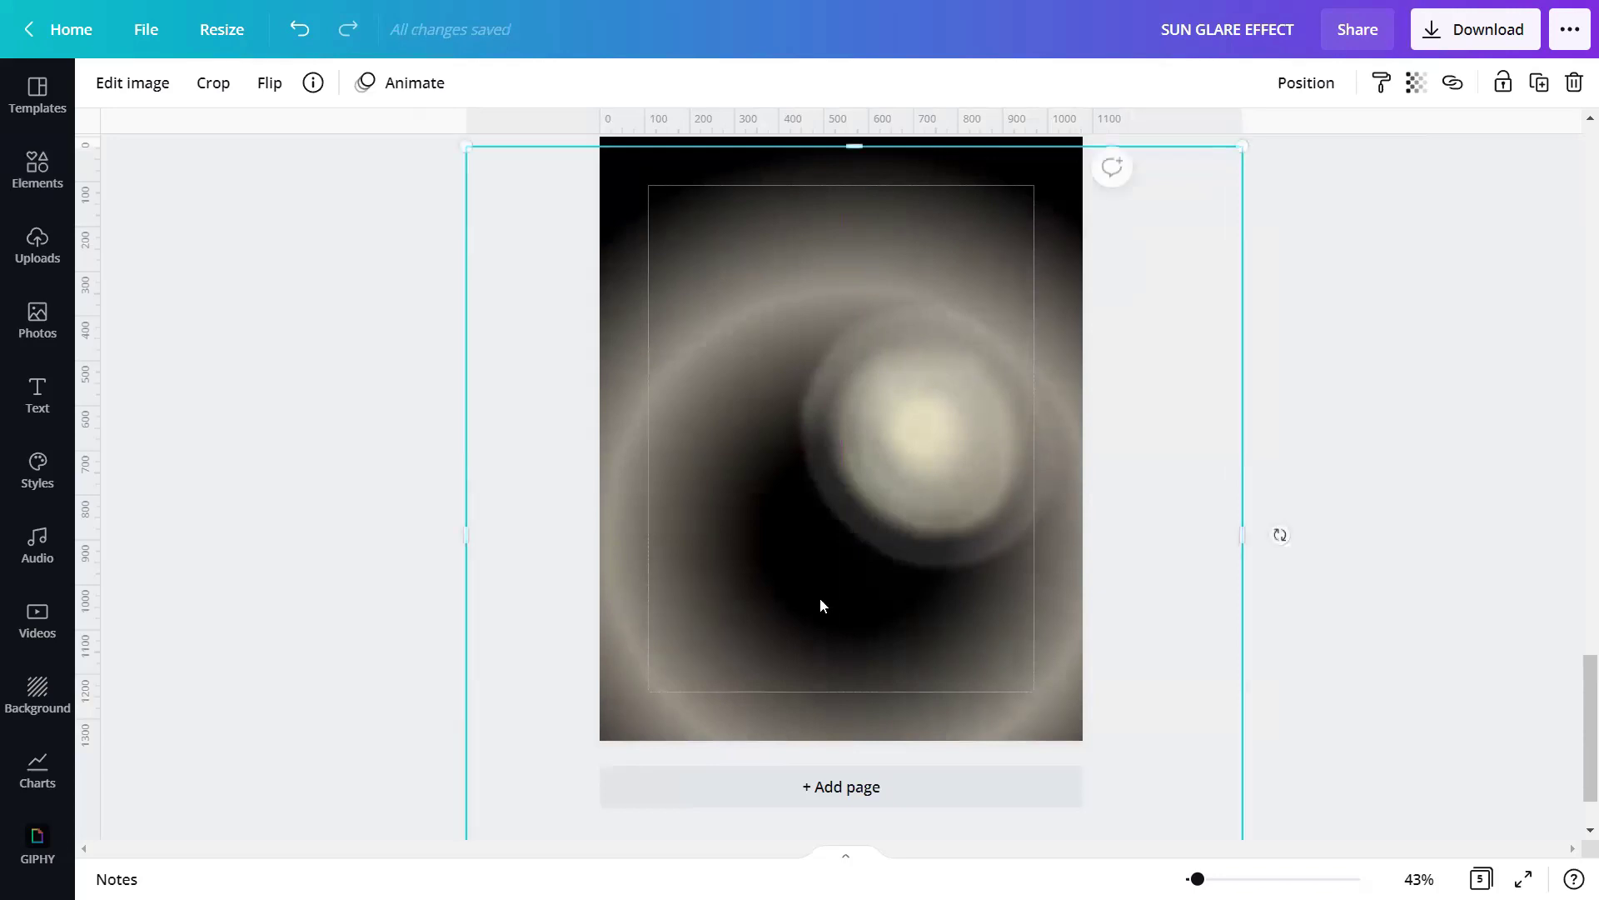
left_click(1338, 504)
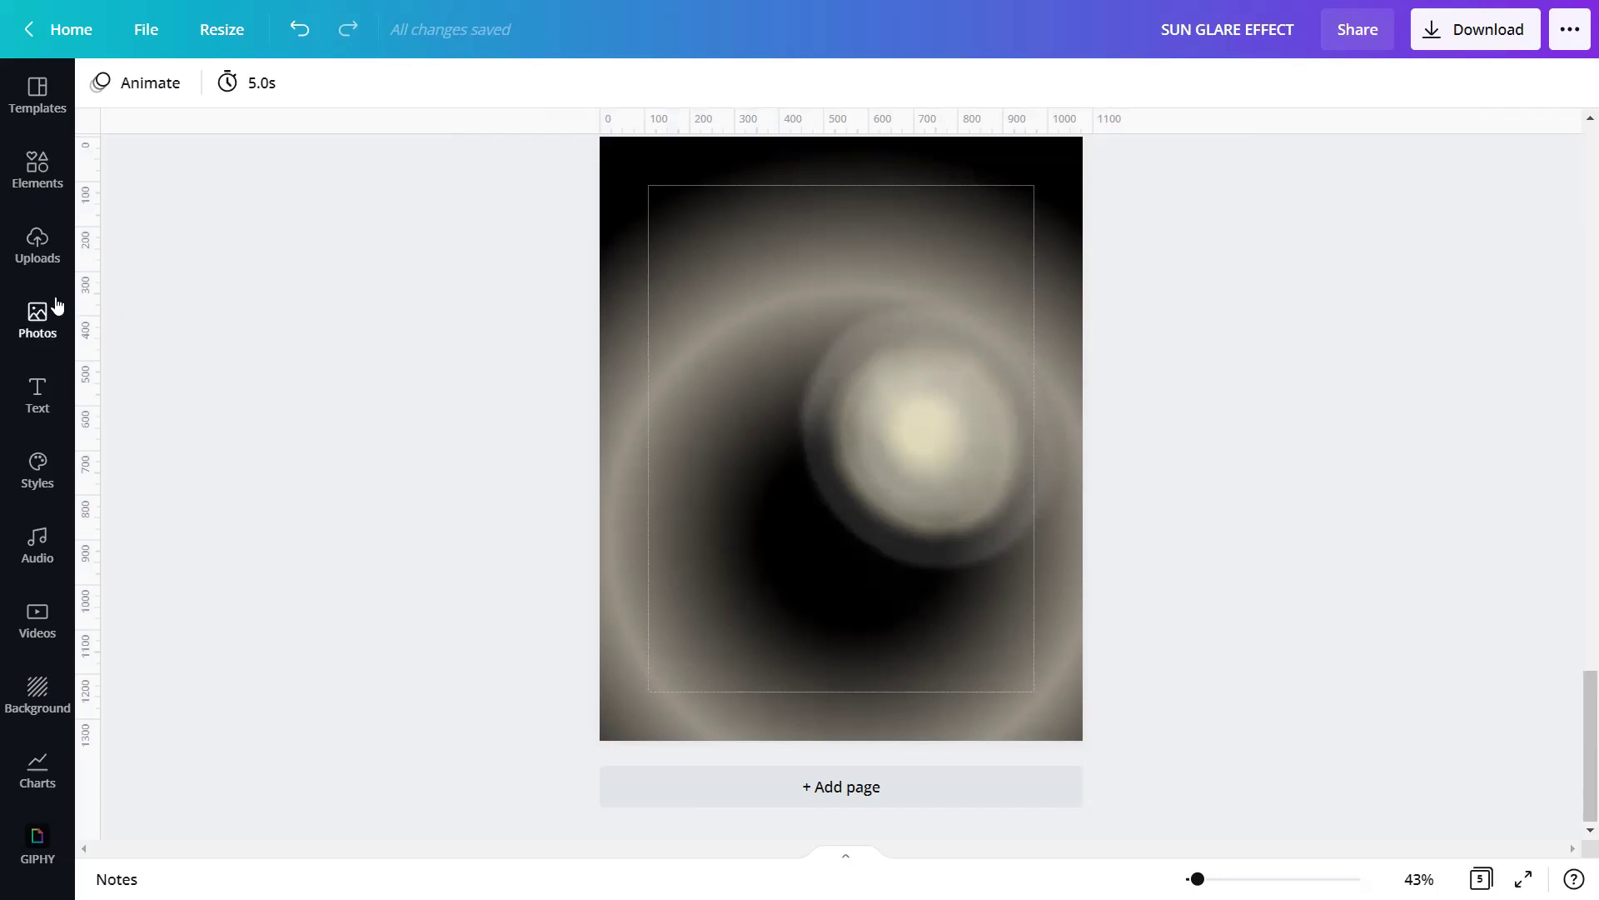
Step: Search Photos for 'white glowing light burst explosion with transparent' and add the starburst result
left_click(34, 316)
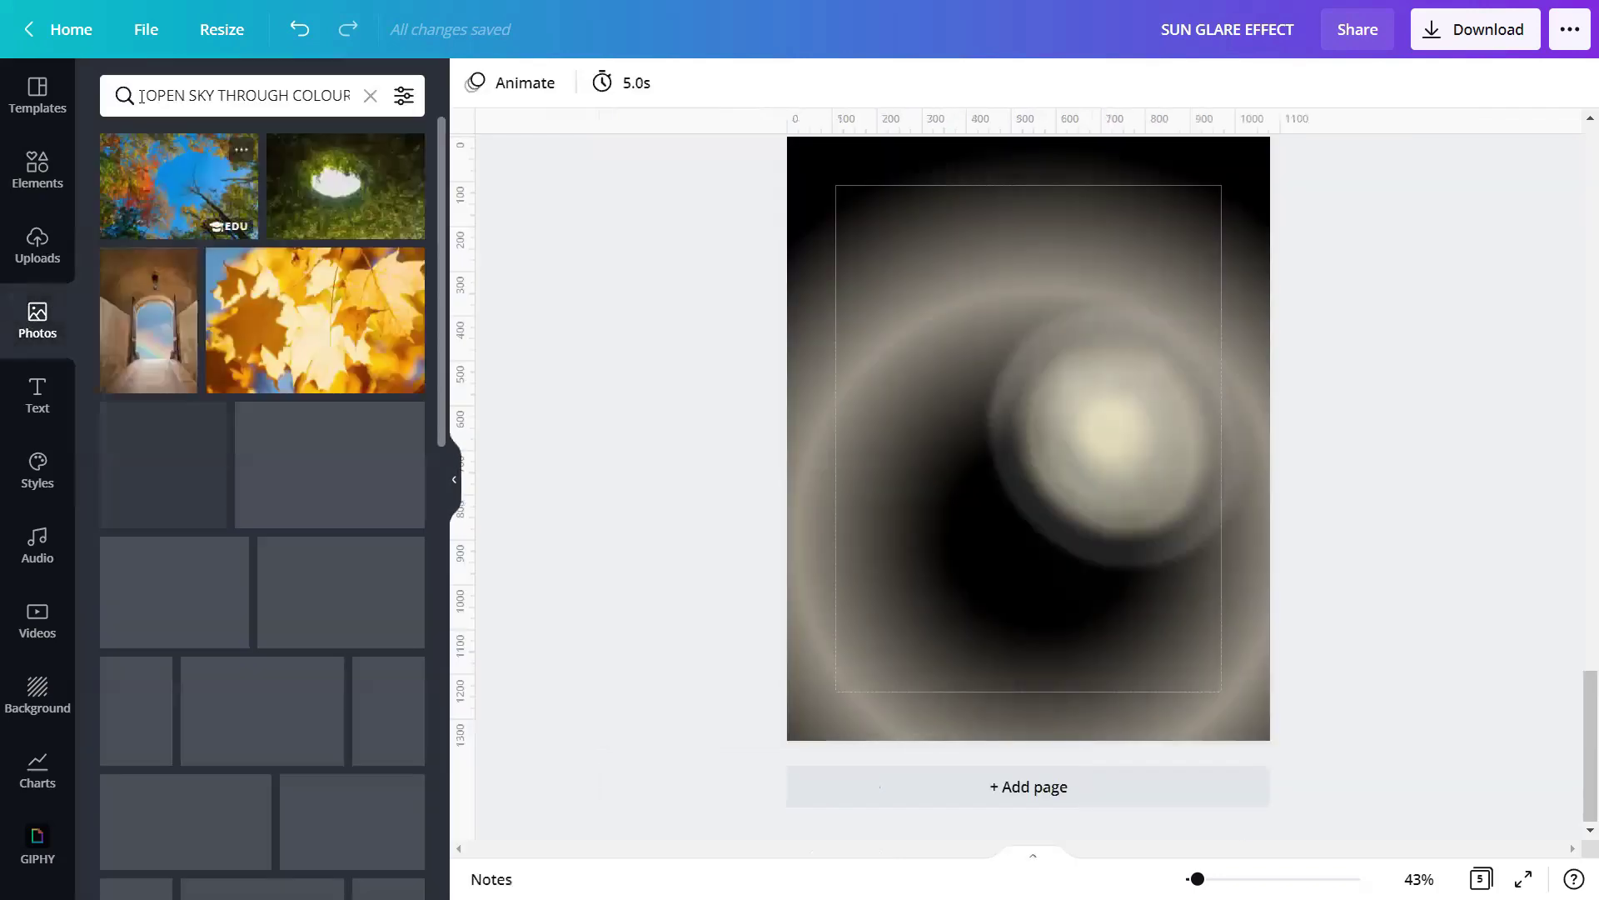
left_click(351, 94)
type("WHITE GLOWING LIGHT")
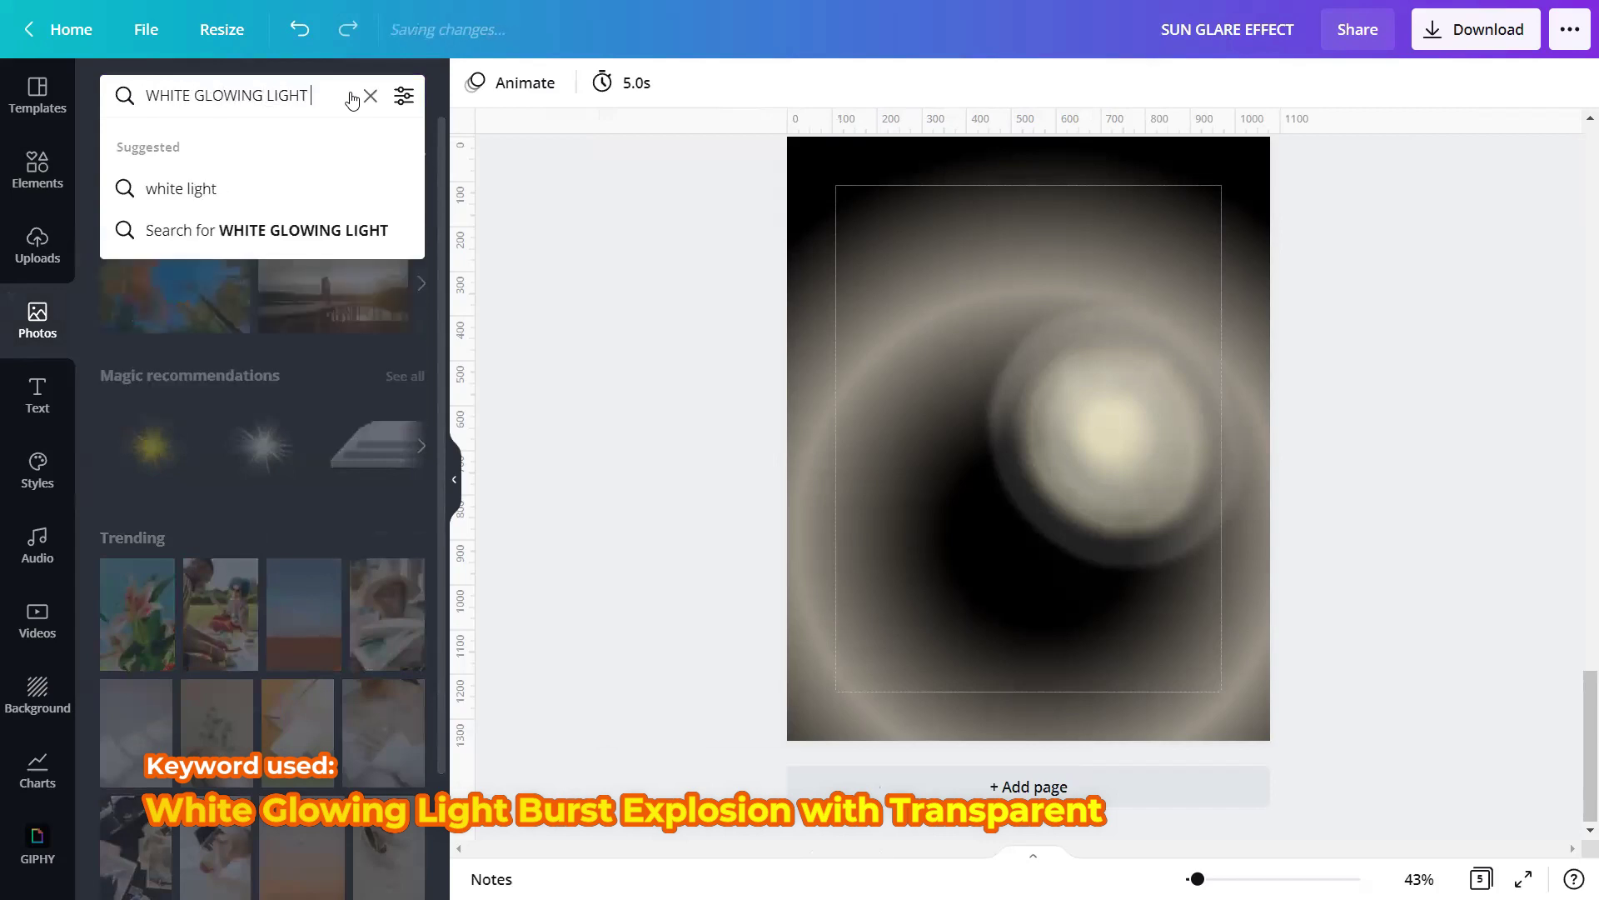
type(" BURST")
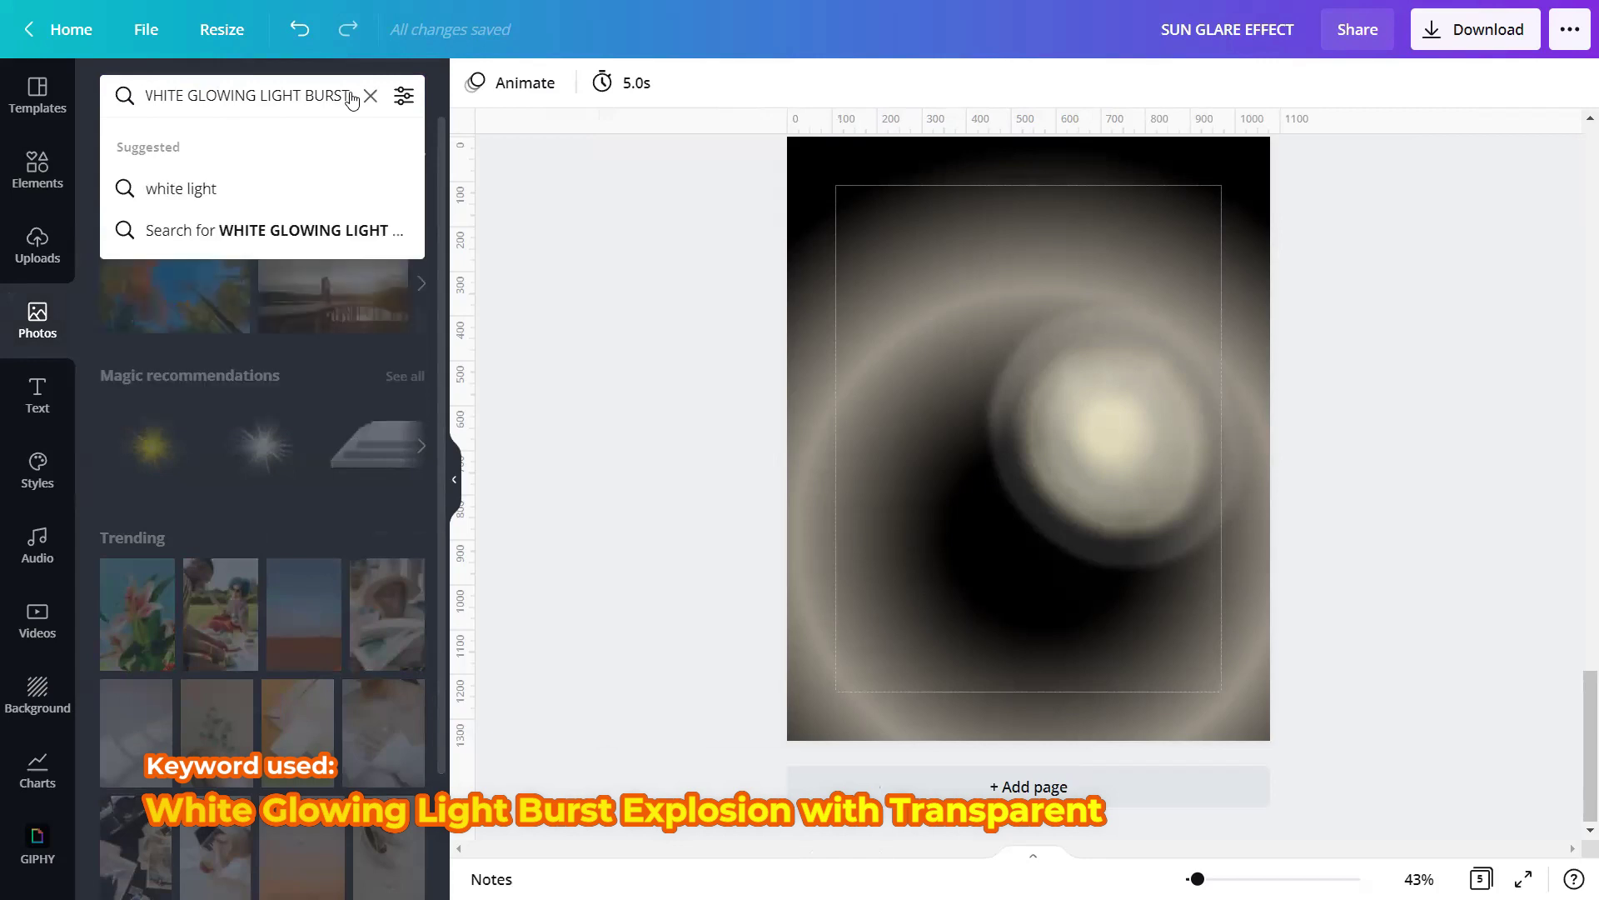
type(" EXPLOSION WITH TRANSPA")
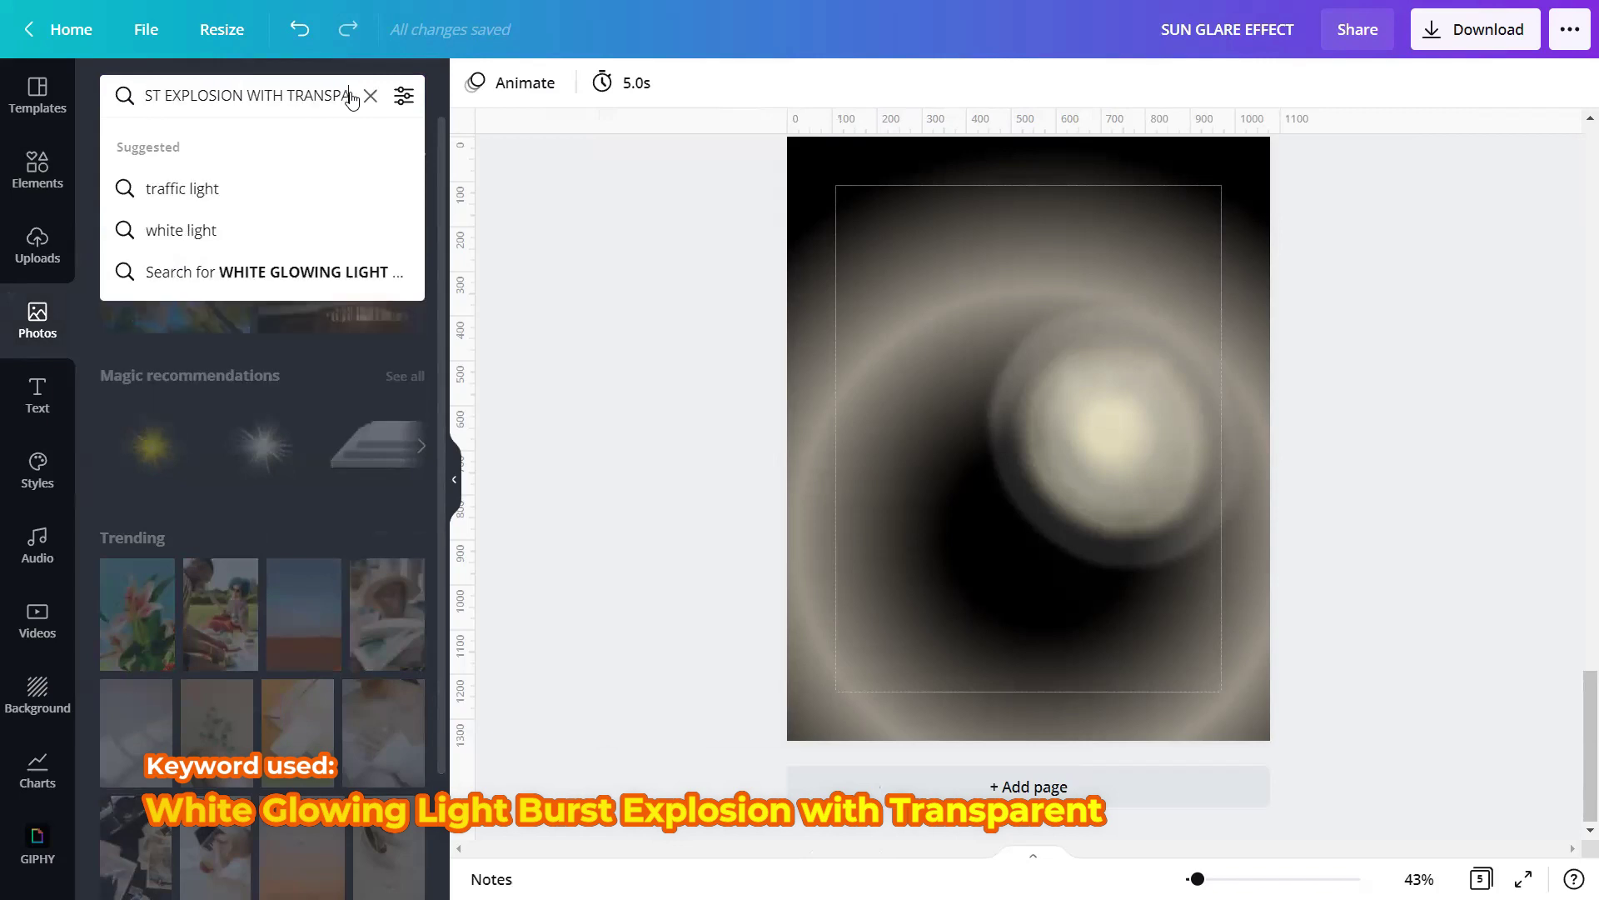
type("RENT")
key("Return")
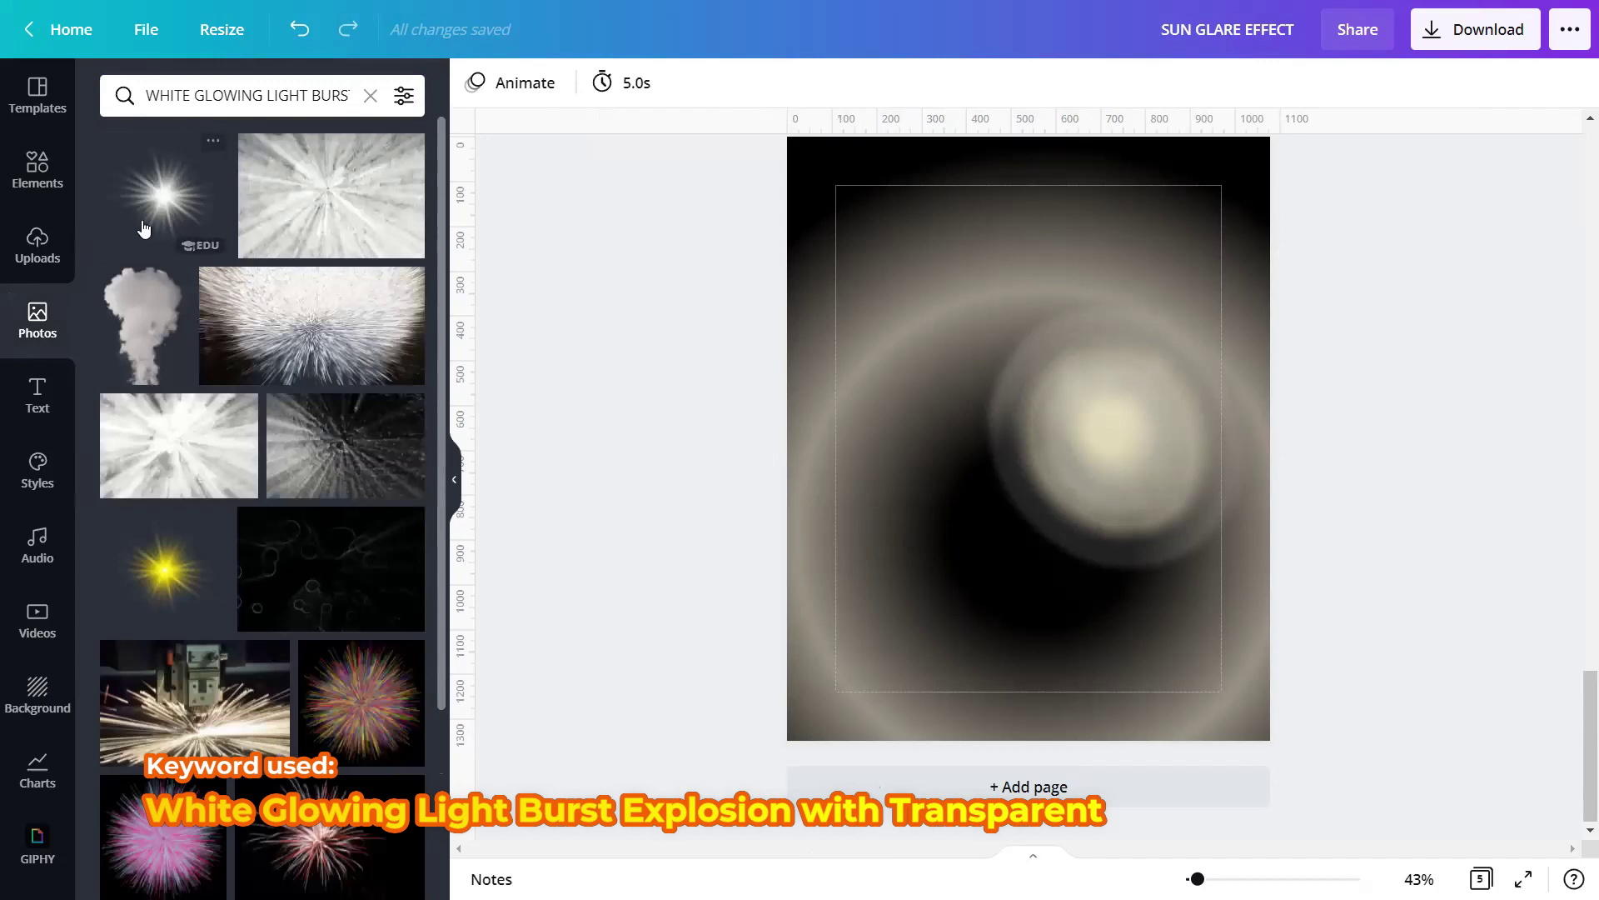
left_click(170, 218)
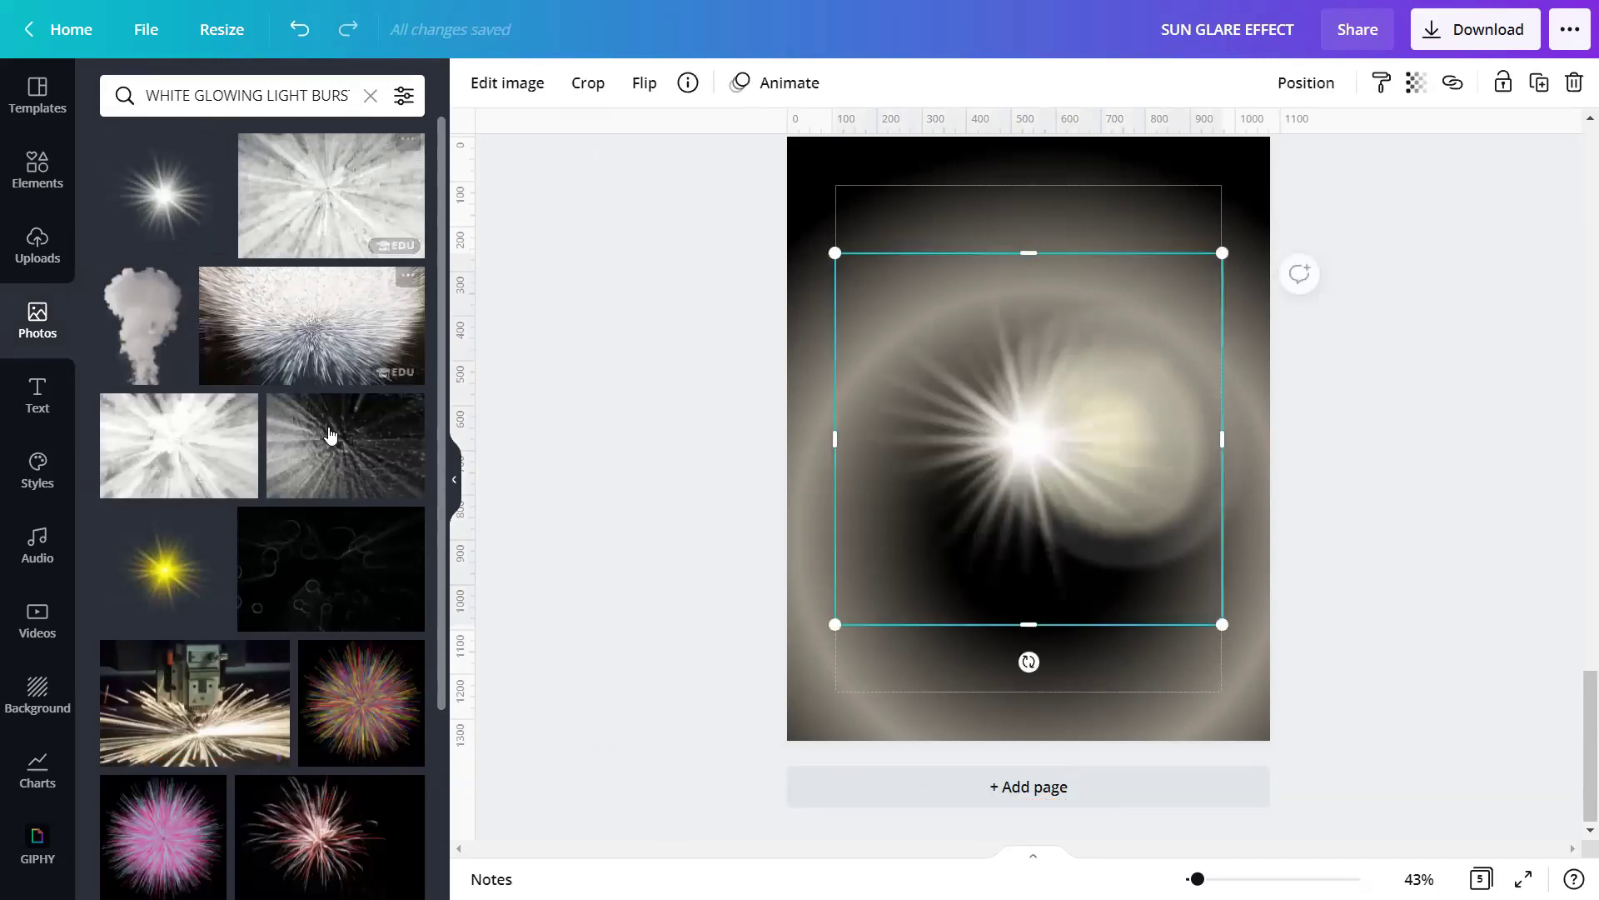
Step: Position the white starburst over the glare's bright centre
left_click(456, 481)
left_click_drag(880, 449, 942, 450)
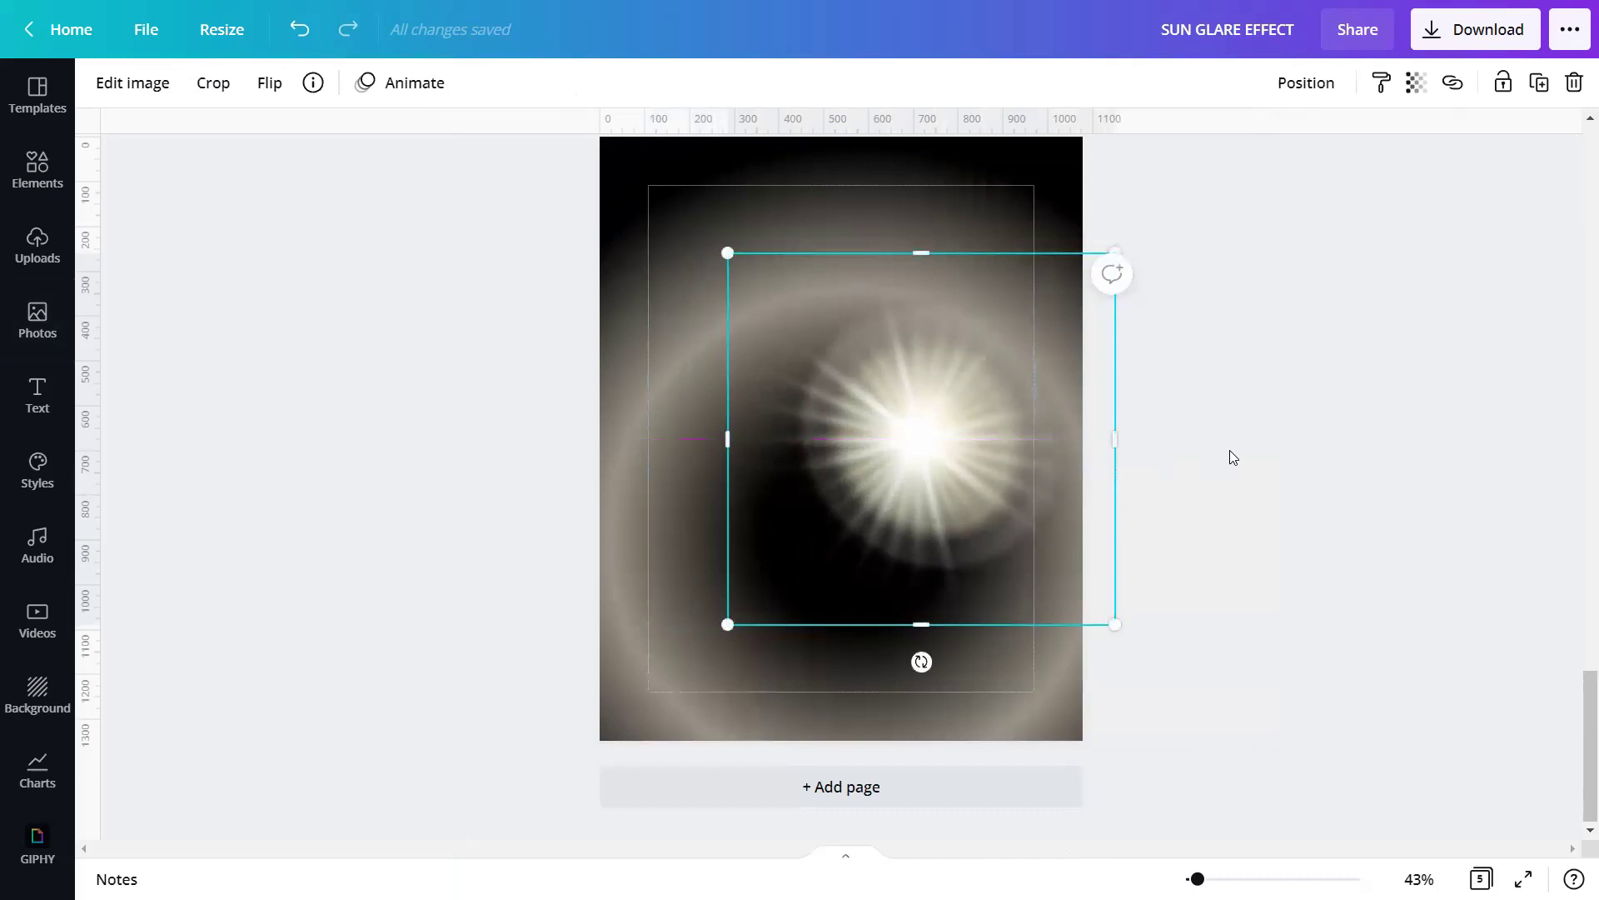
left_click_drag(958, 442, 965, 442)
left_click(1307, 510)
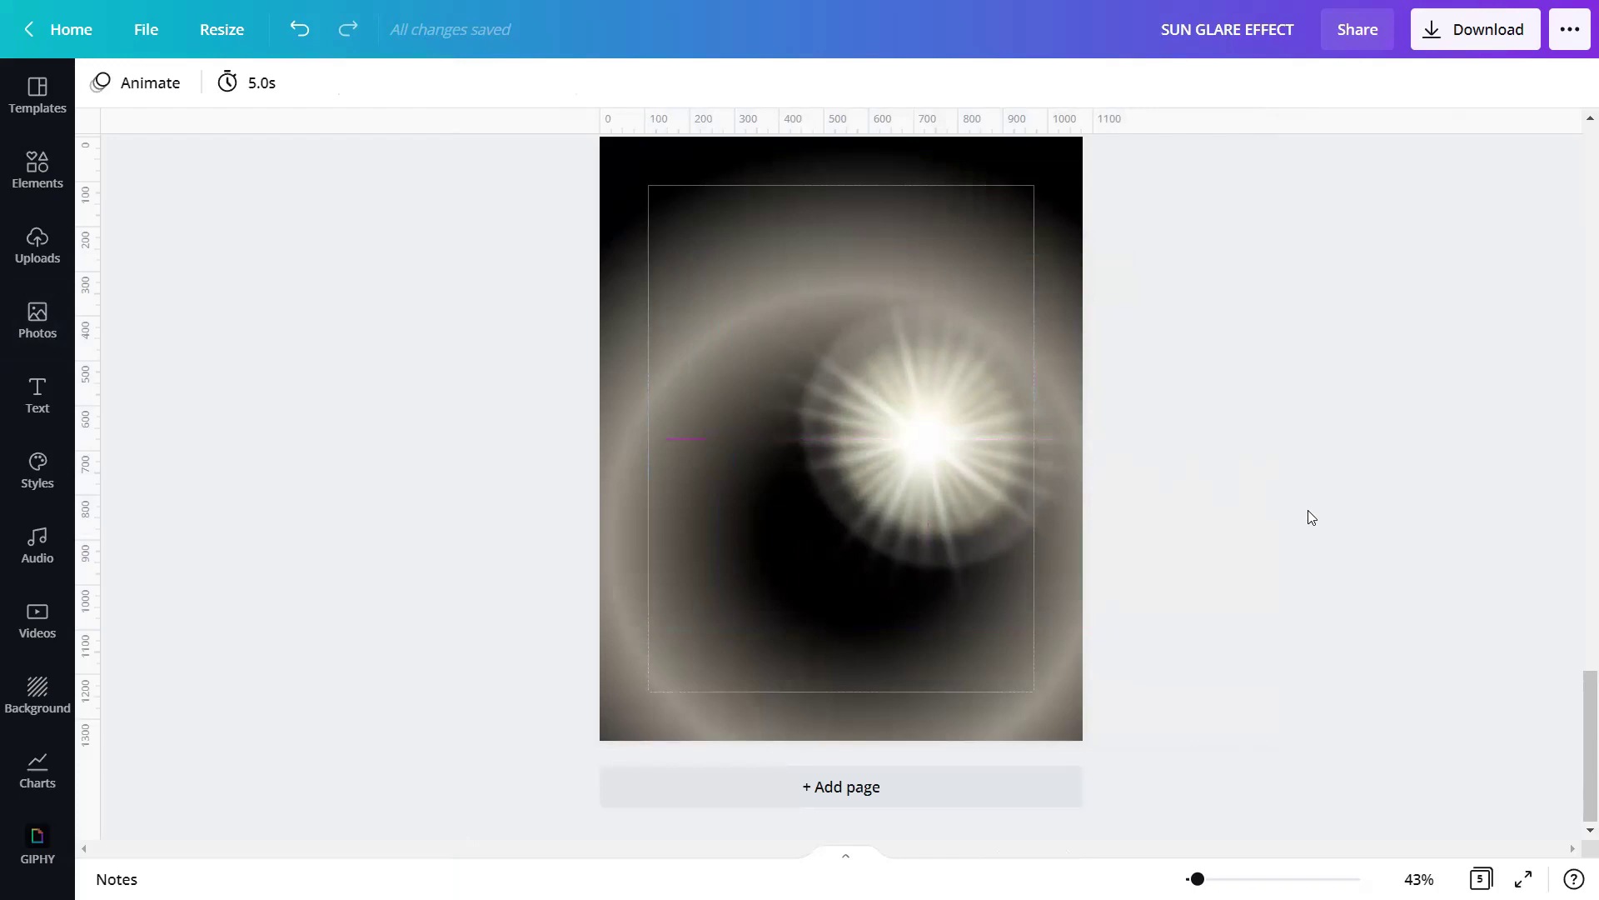
Step: Marquee-select the starburst and glare layers and group them into one element
left_click_drag(1308, 510, 518, 549)
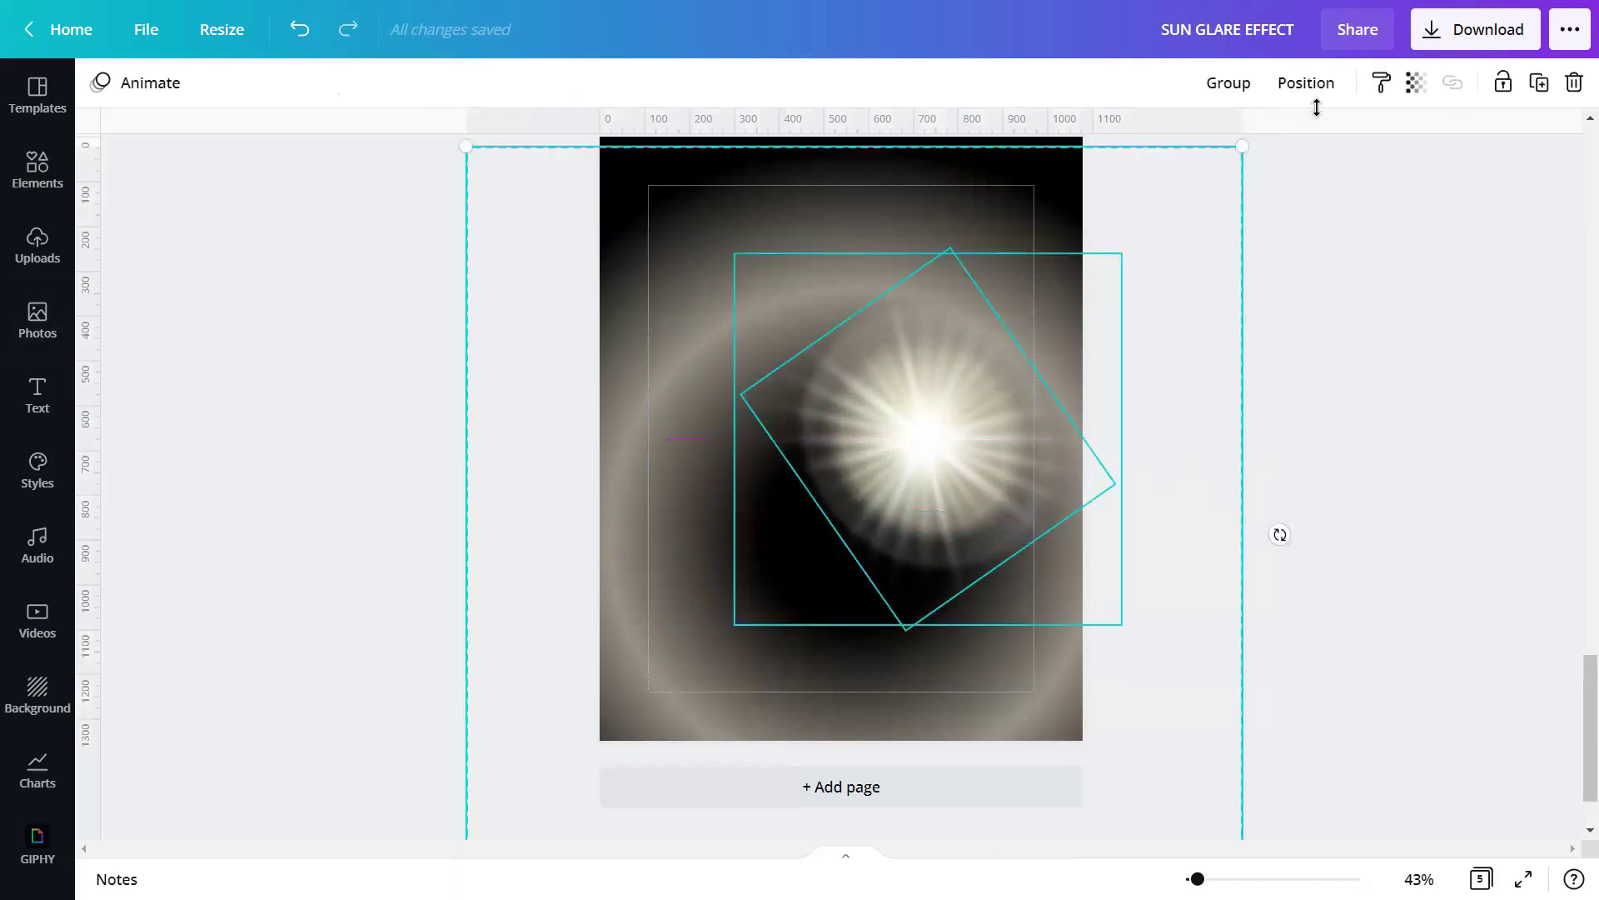
left_click(1226, 85)
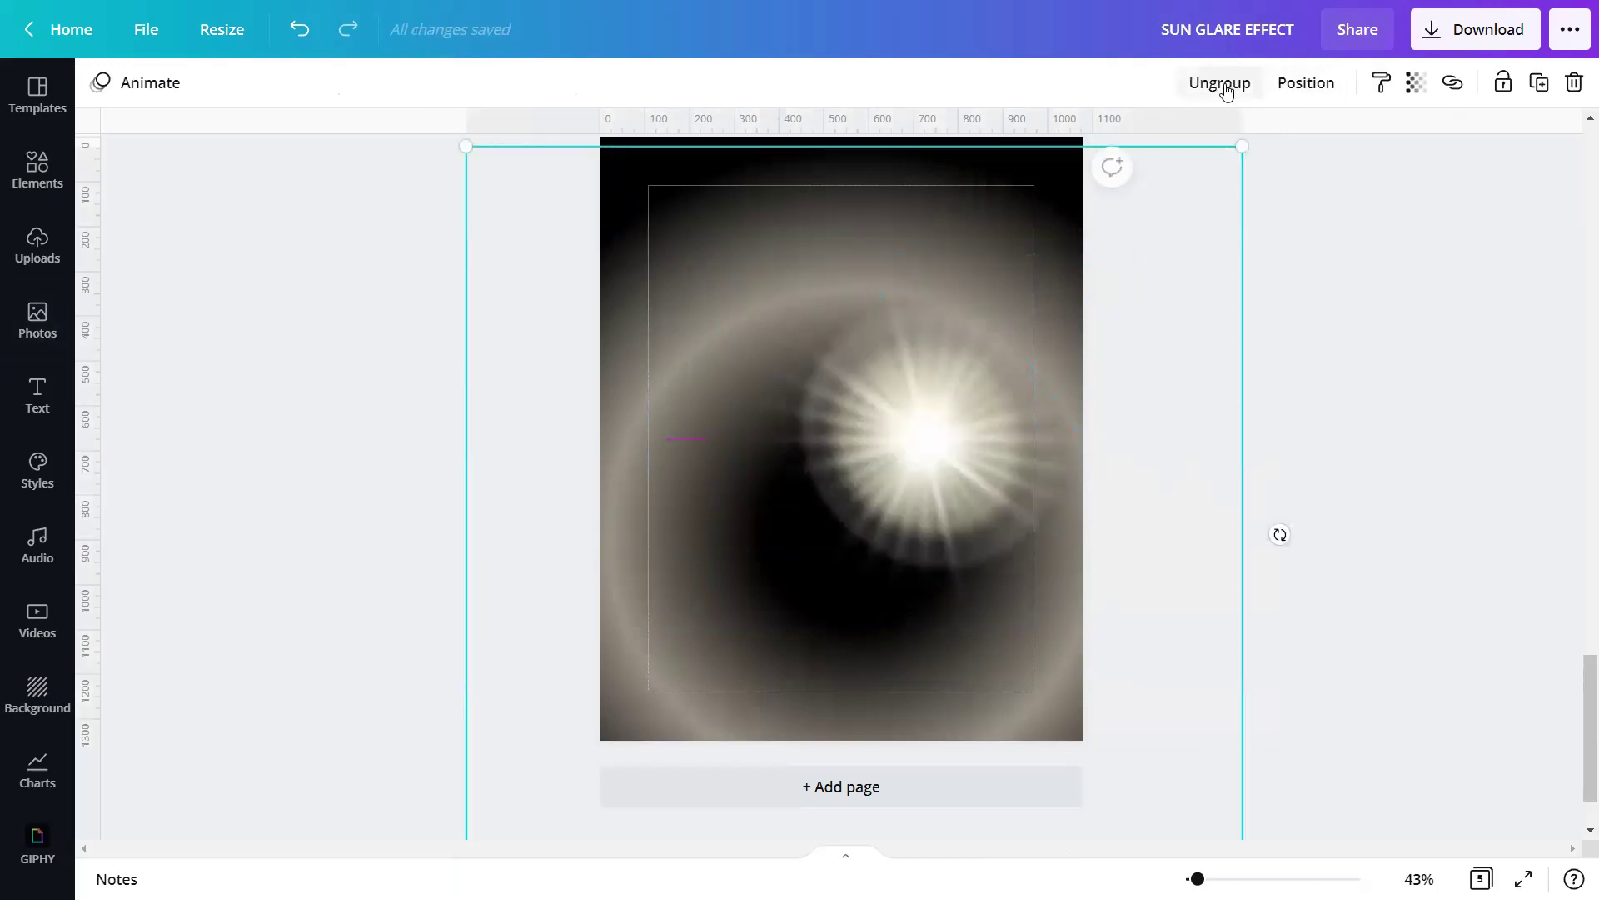
left_click(1311, 508)
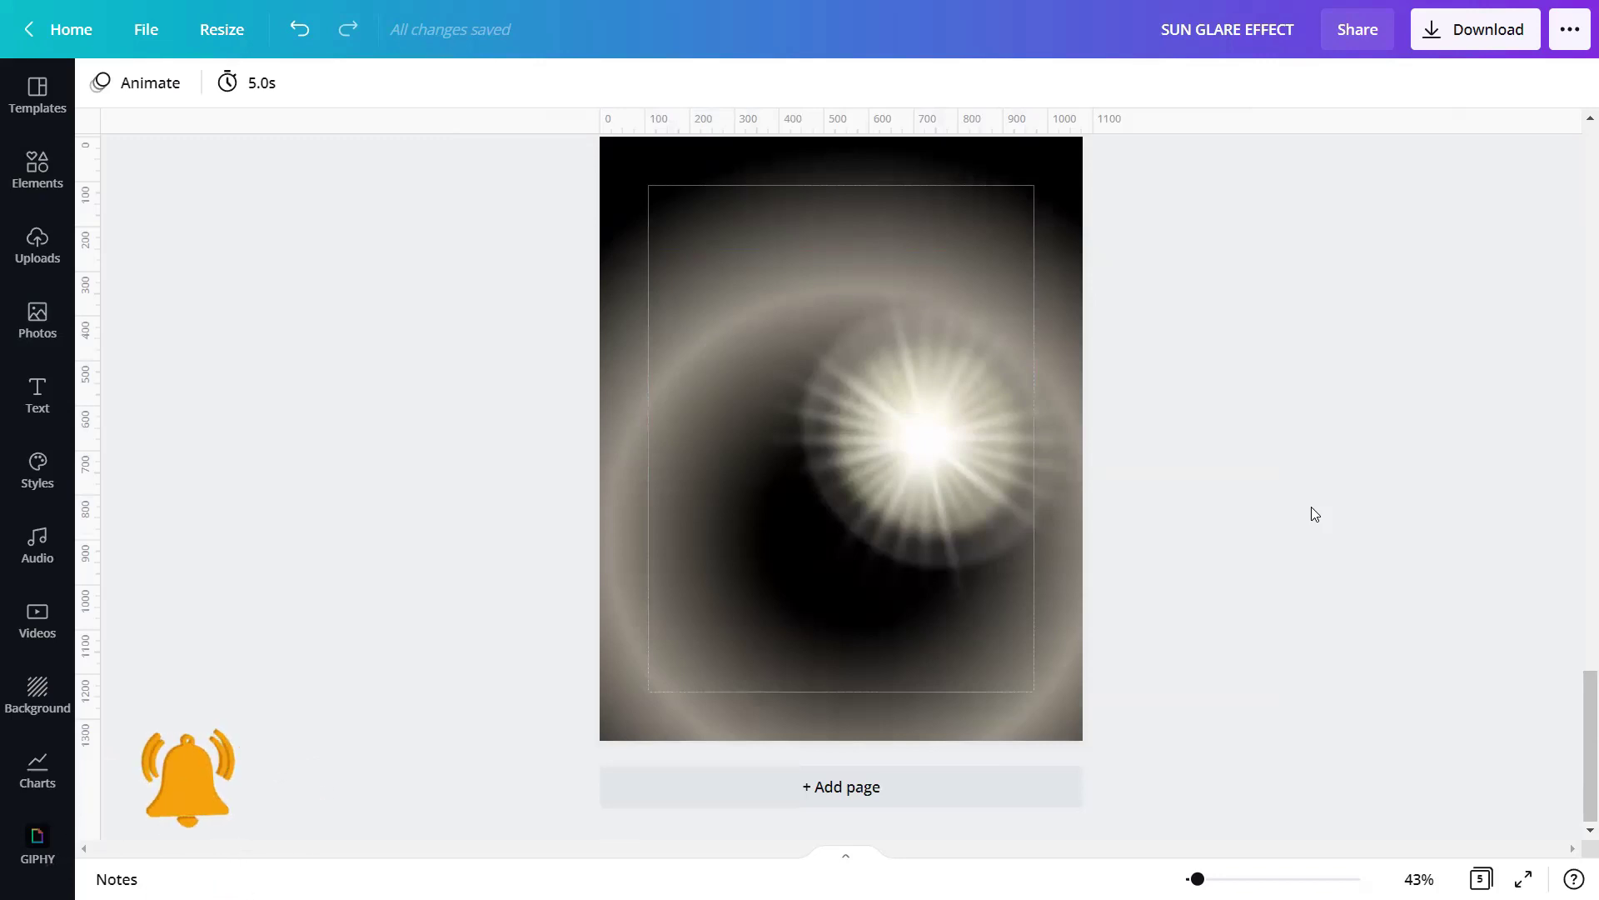
Step: Copy the grouped sun-glare overlay from page 5
right_click(812, 486)
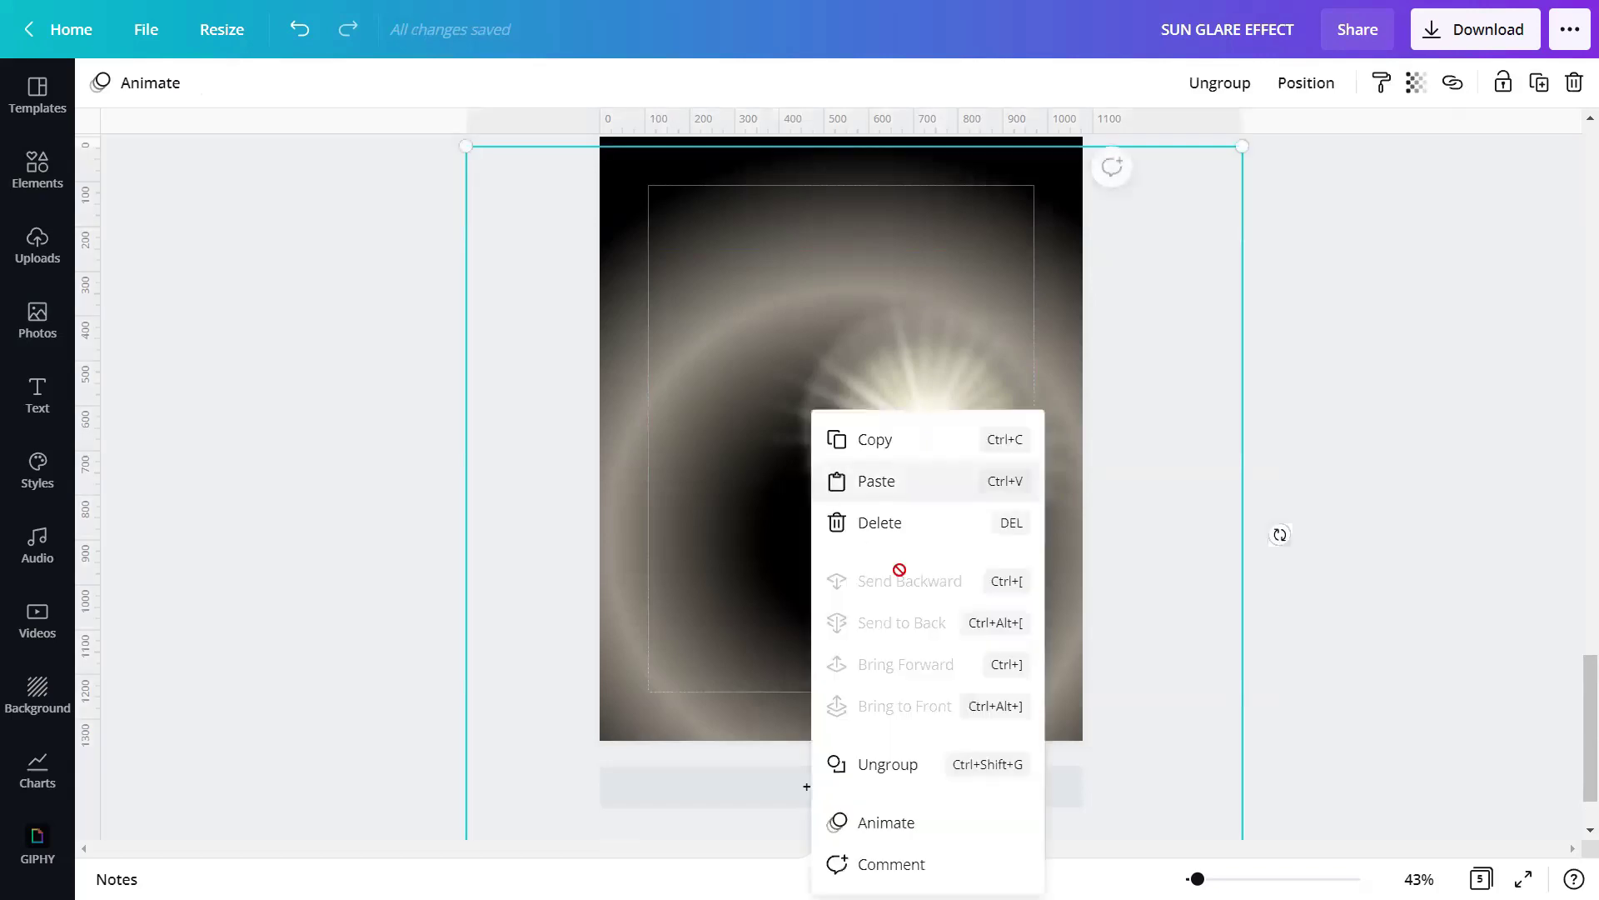
left_click(892, 442)
scroll(932, 470, "down", 10)
scroll(935, 448, "up", 5)
scroll(935, 450, "up", 3)
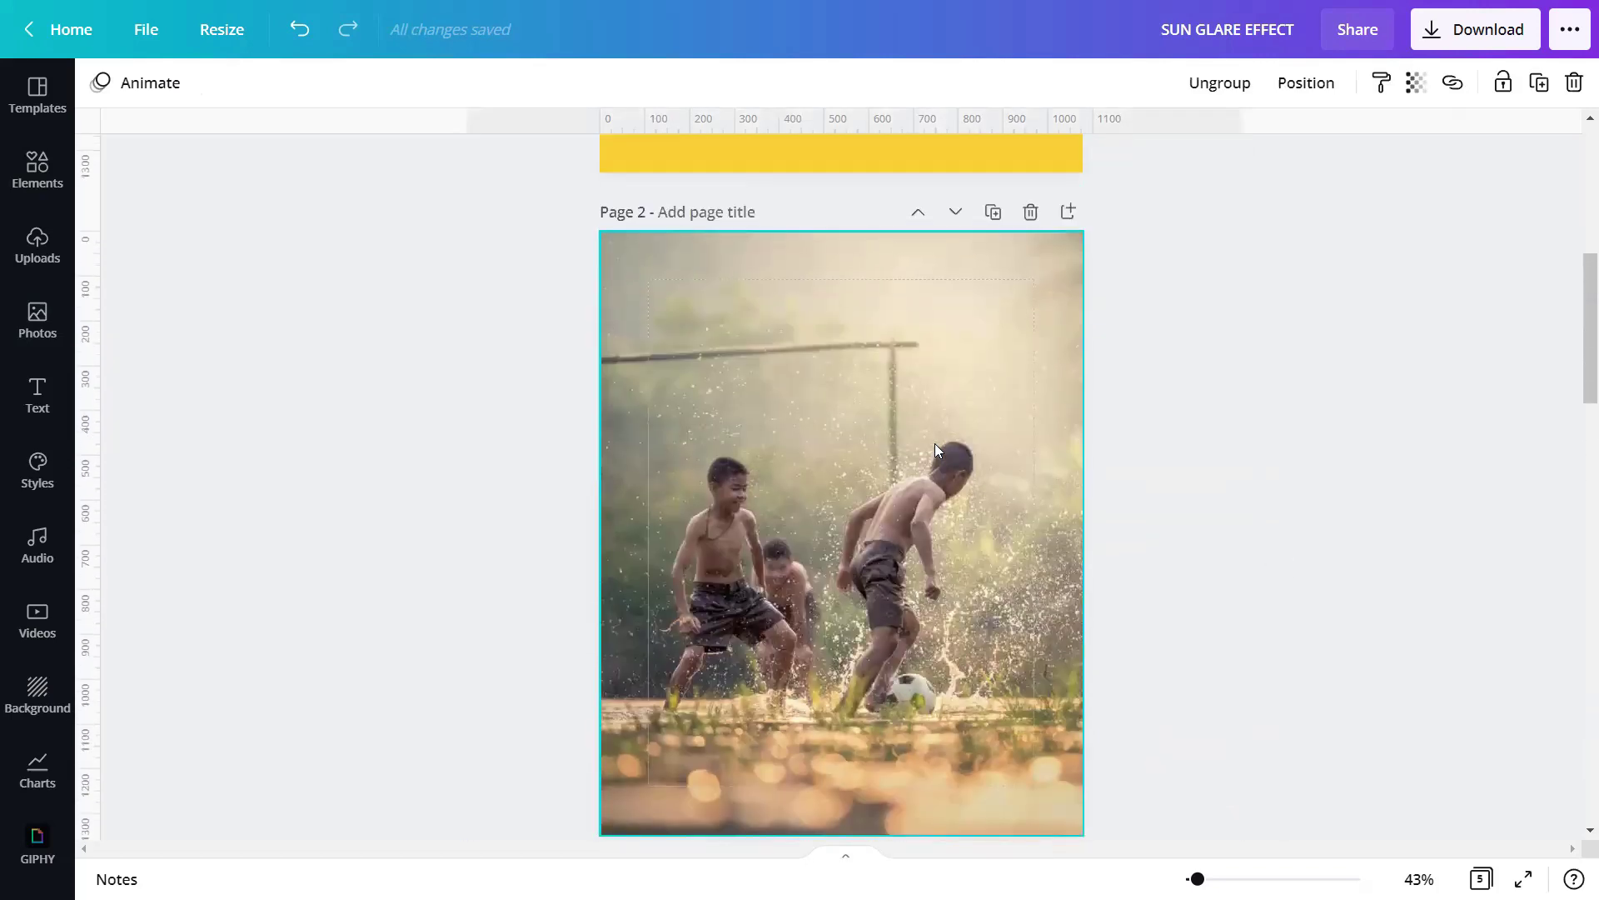
Step: Paste the glare onto page 2's soccer photo and move it to the top right
right_click(827, 403)
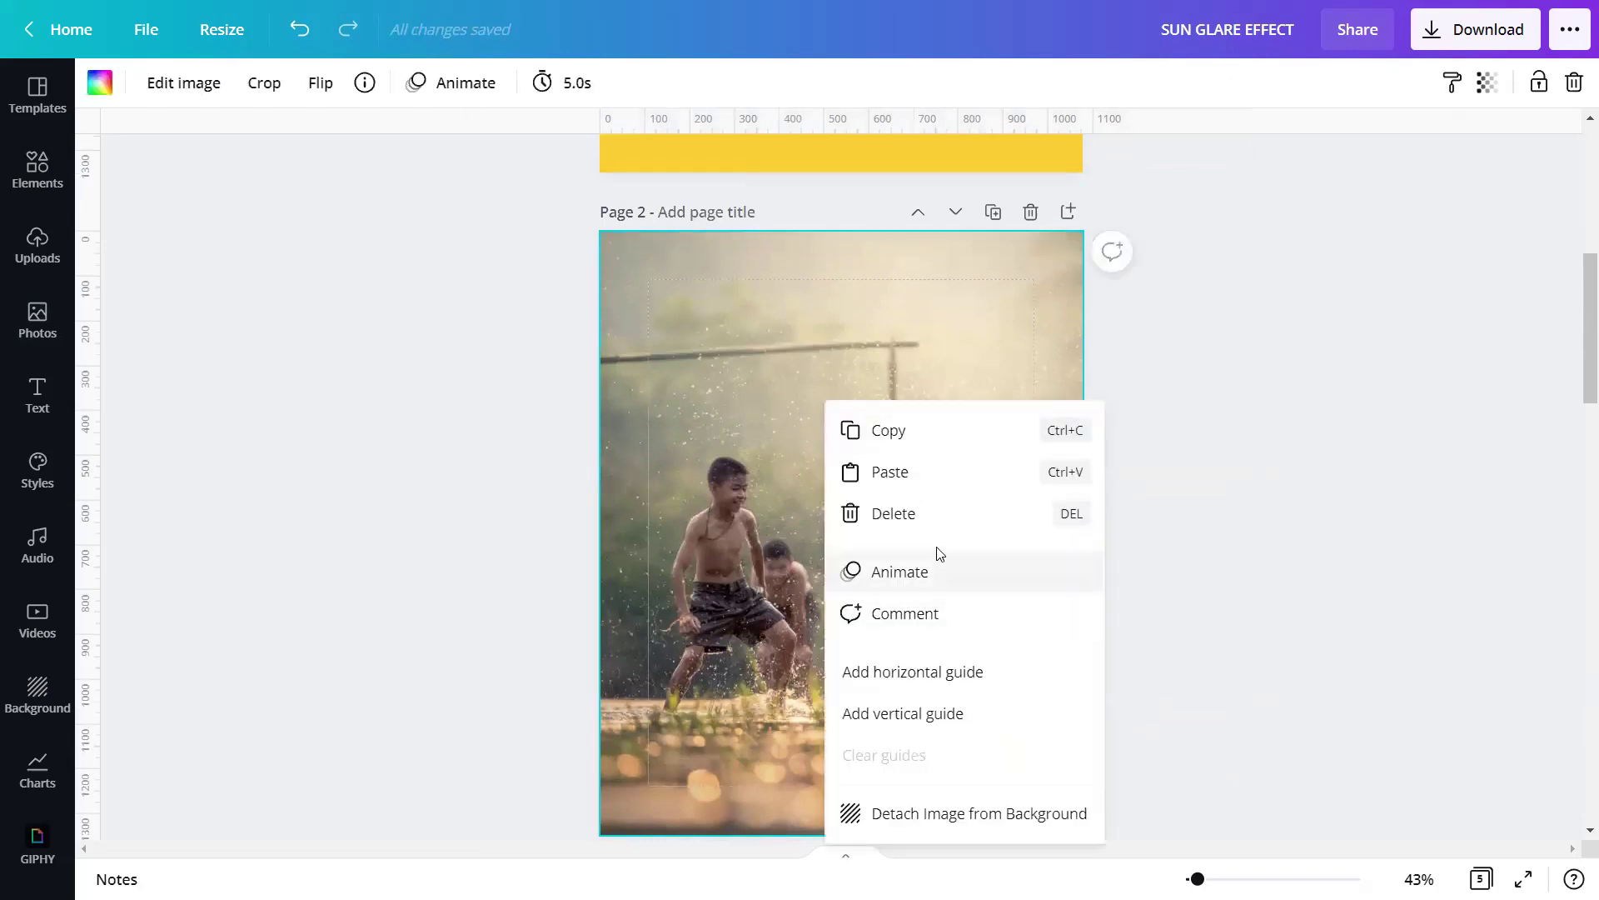
left_click(916, 471)
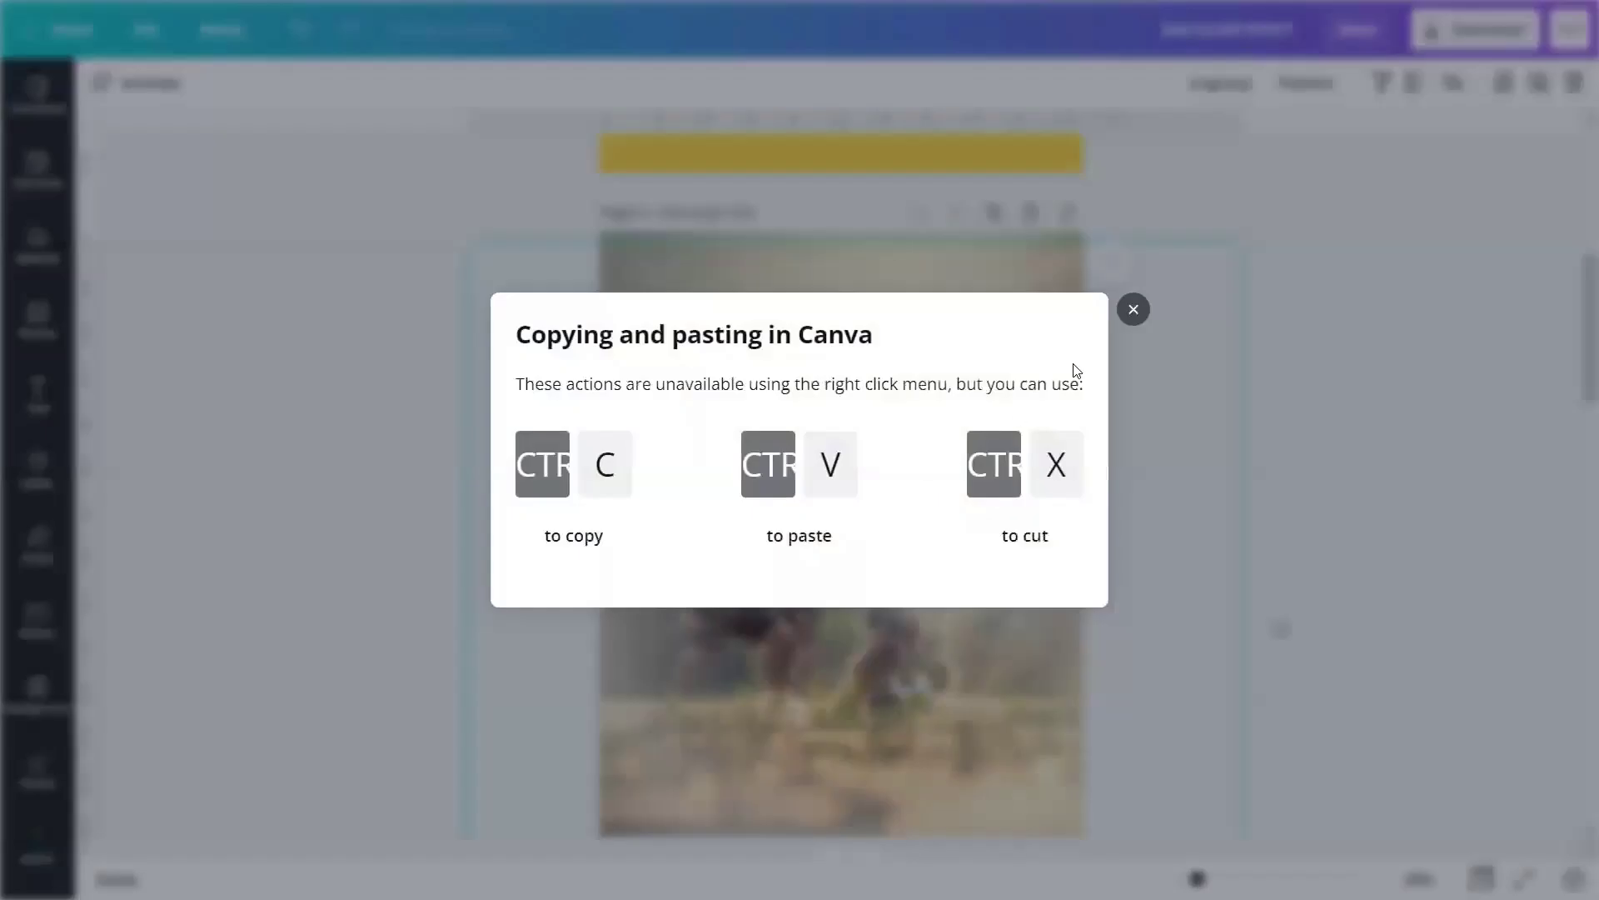
left_click(1134, 310)
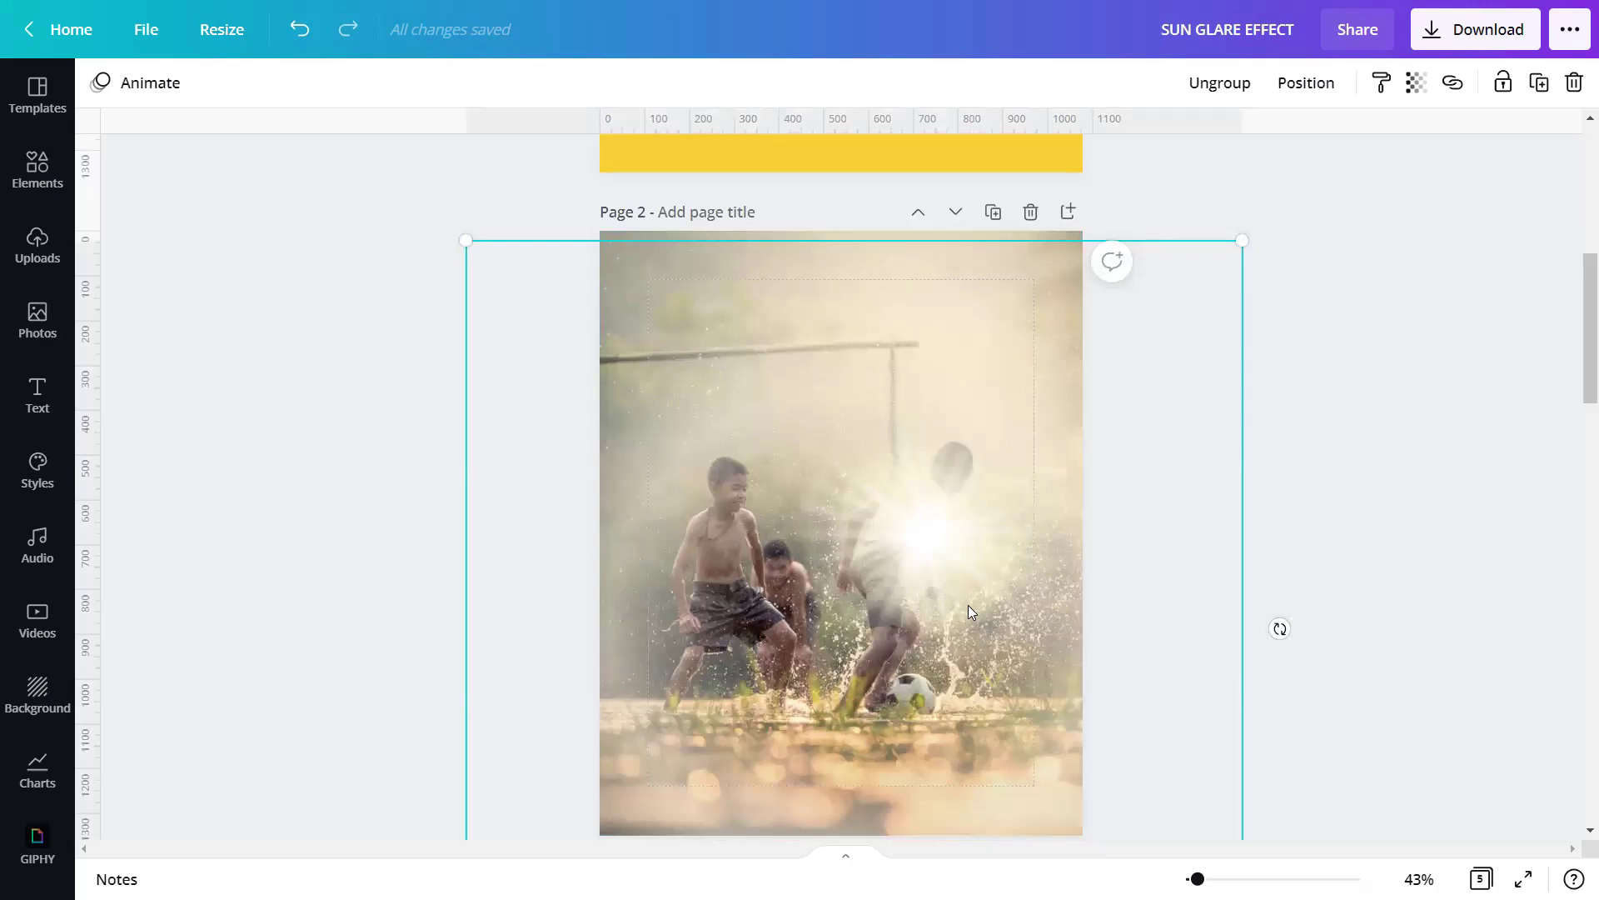
mouse_move(952, 535)
left_mouse_down()
mouse_move(999, 306)
mouse_move(999, 356)
left_mouse_up()
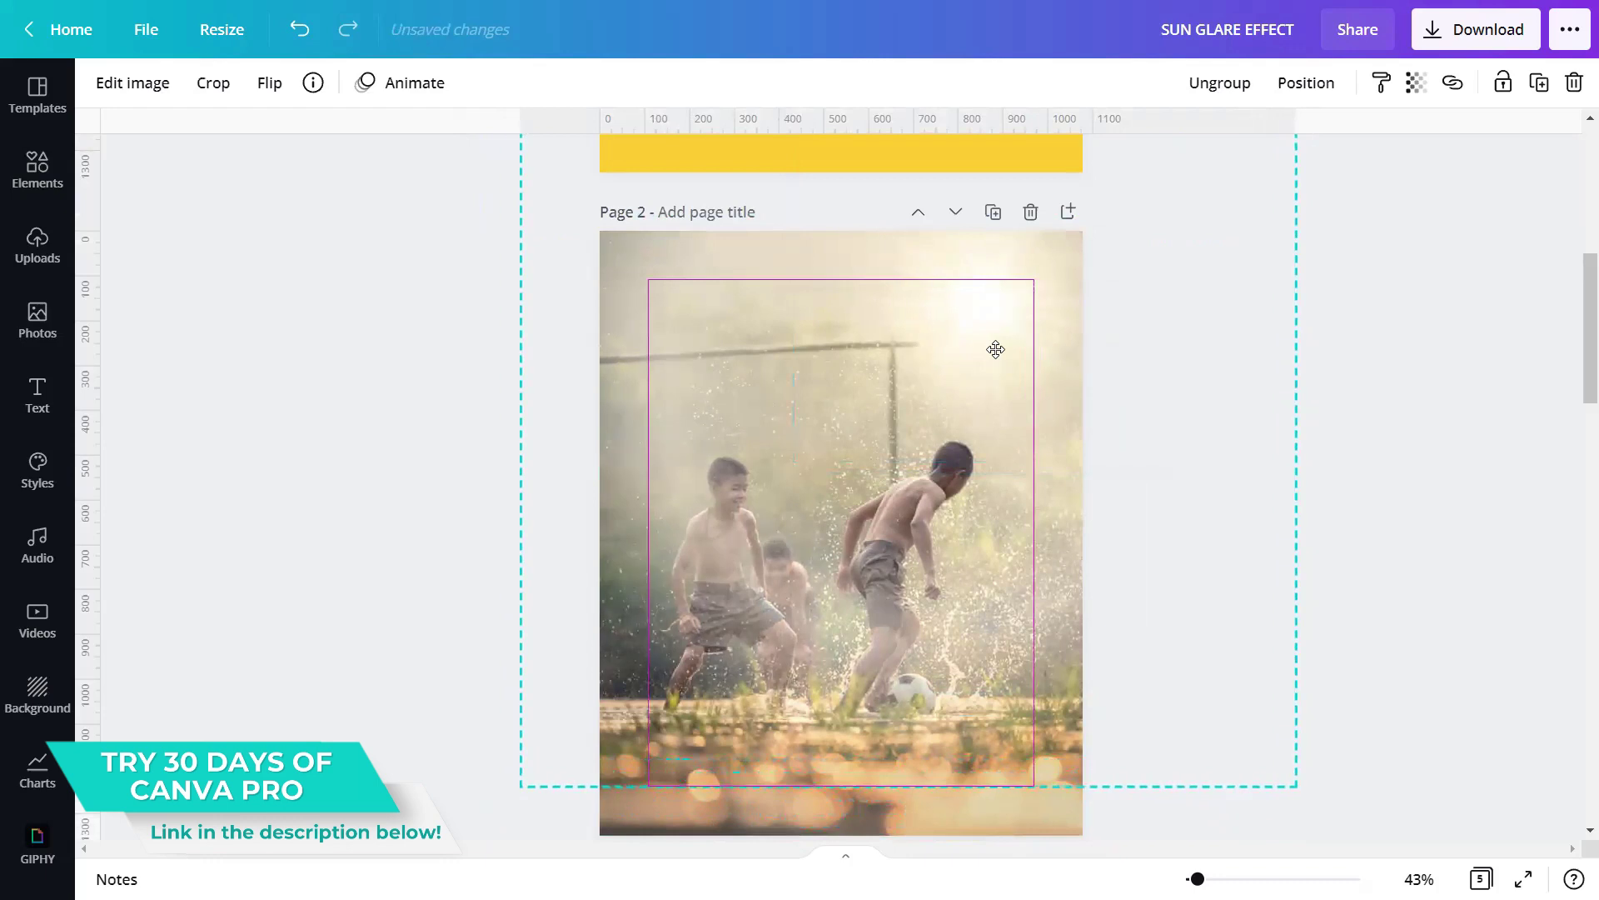
left_click(1384, 466)
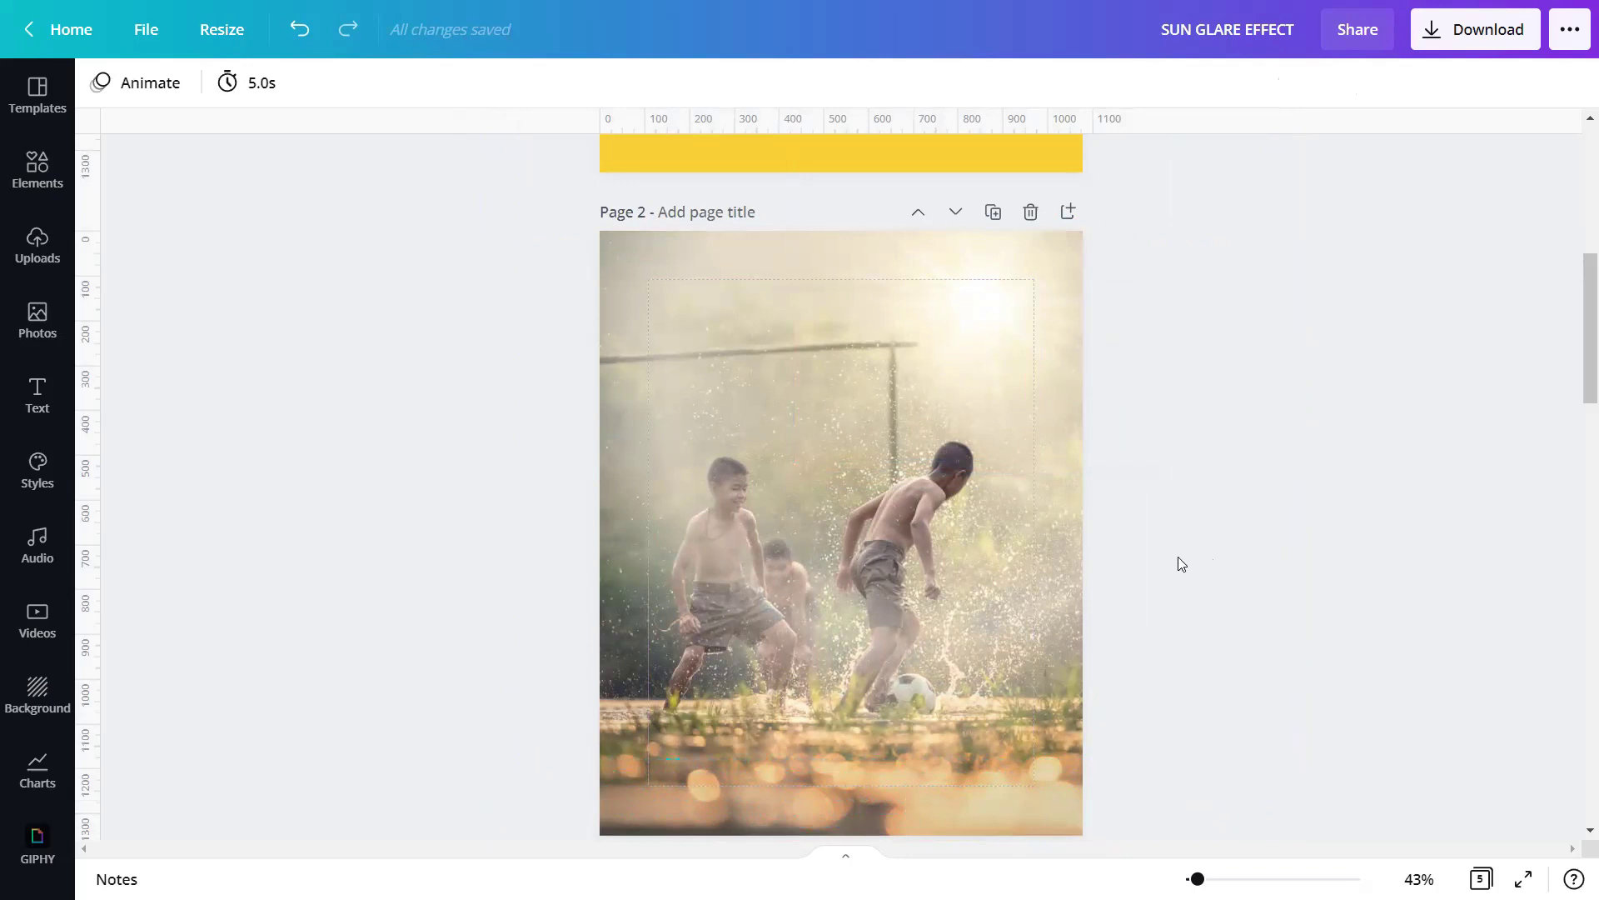
Step: Paste the sun-glare overlay onto page 3's couple-on-pier photo
scroll(990, 595, "down", 5)
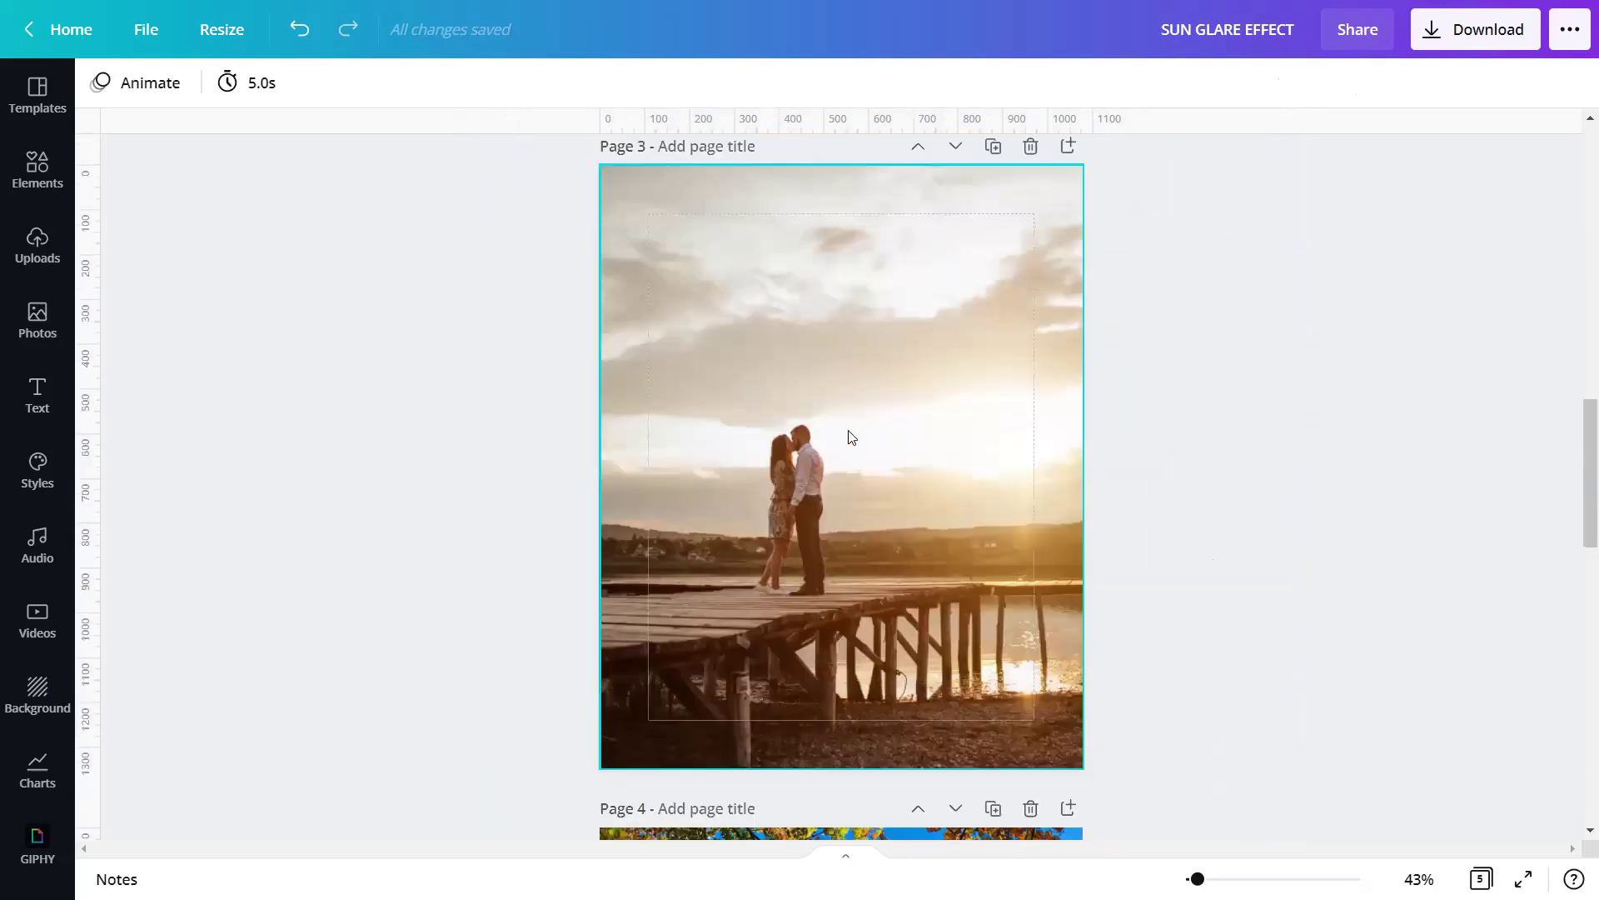
right_click(868, 406)
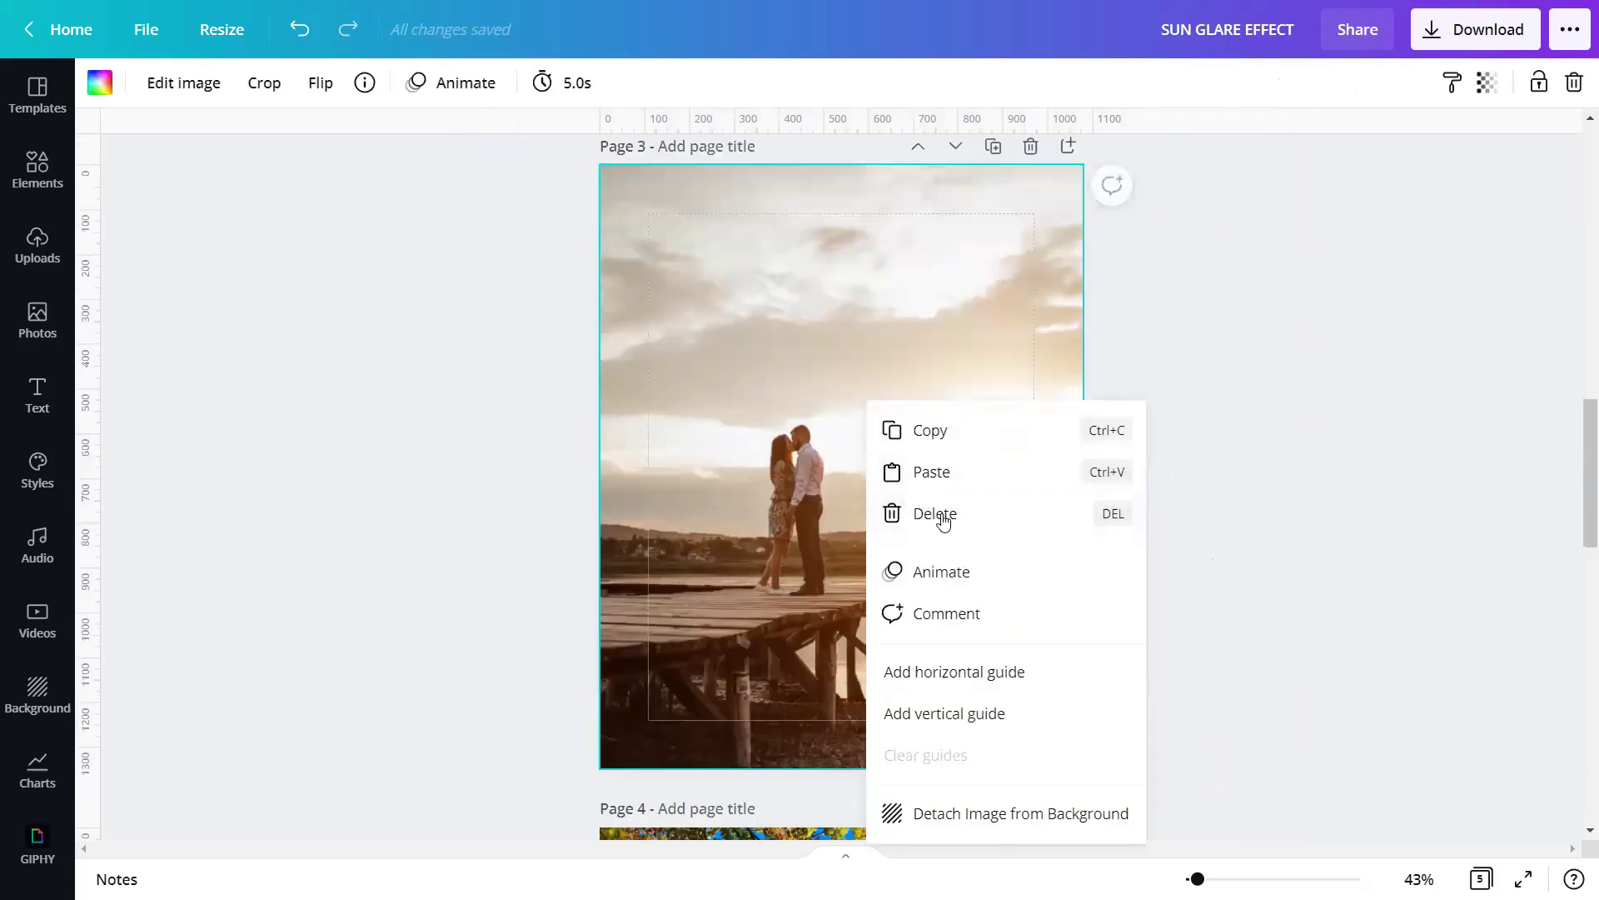
left_click(944, 472)
left_click(1130, 309)
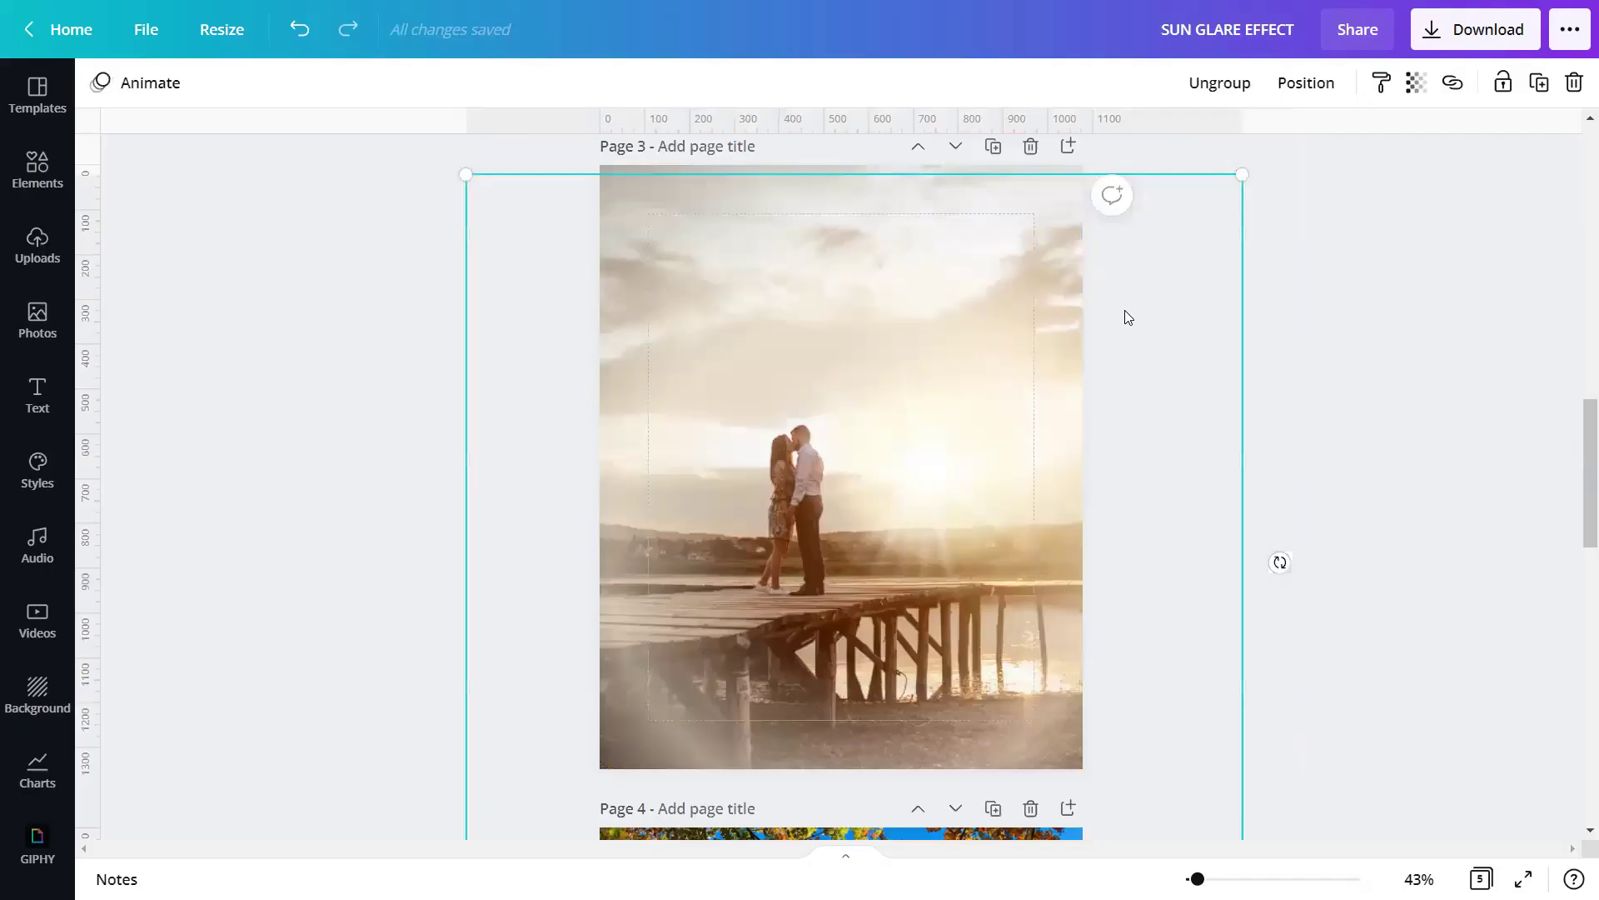
Step: Position the glare just right of the couple above the horizon
left_click(919, 488)
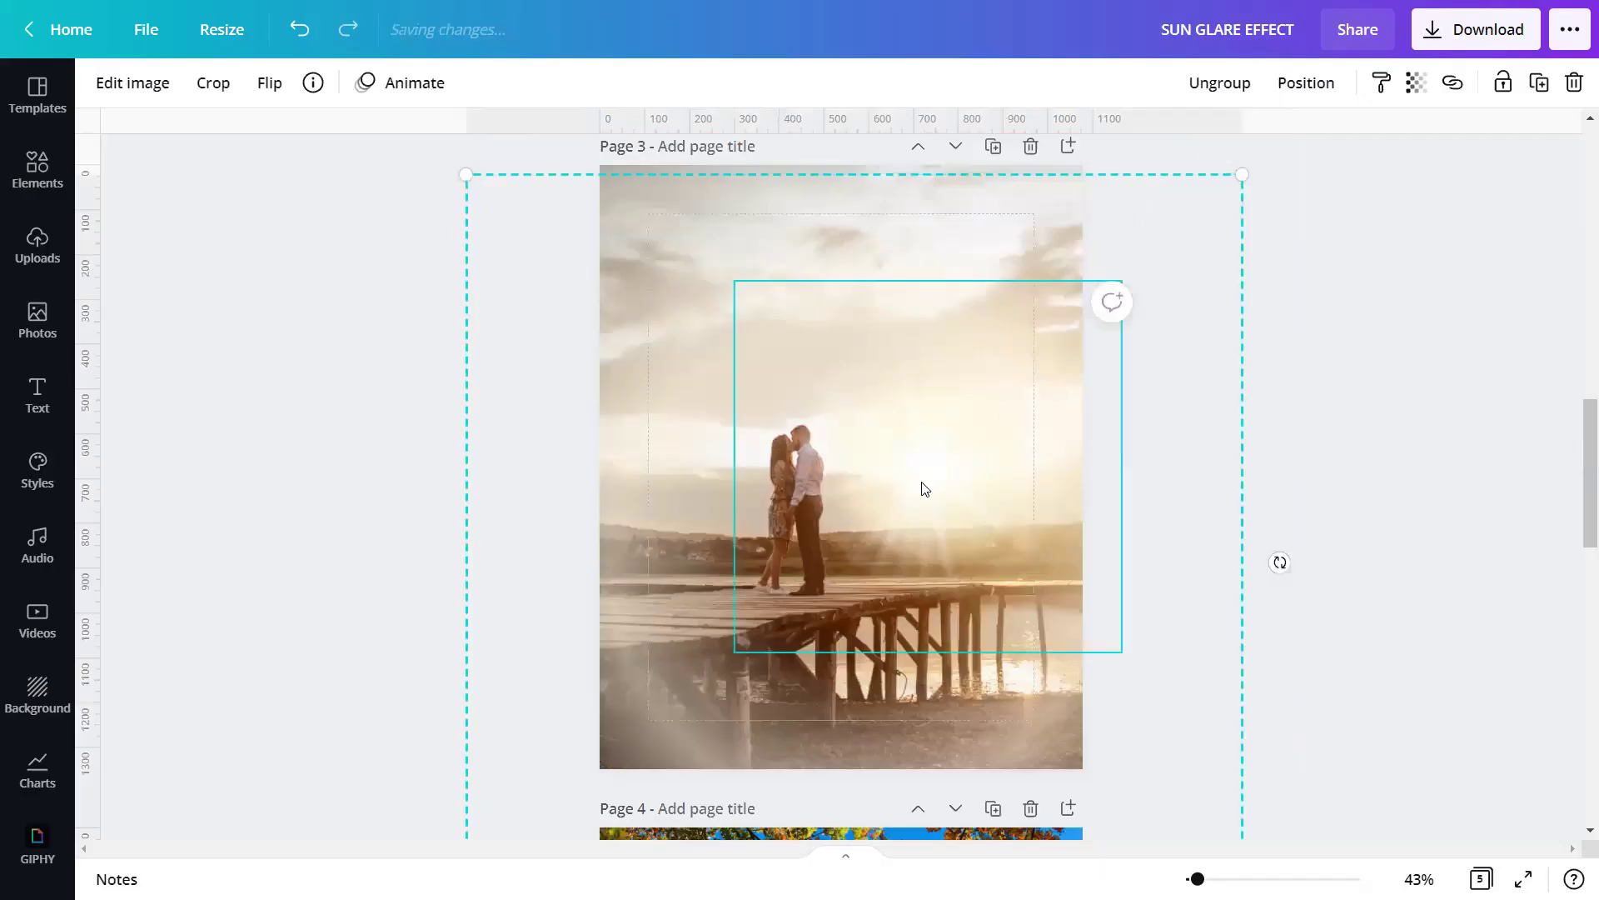
left_click_drag(942, 461, 970, 395)
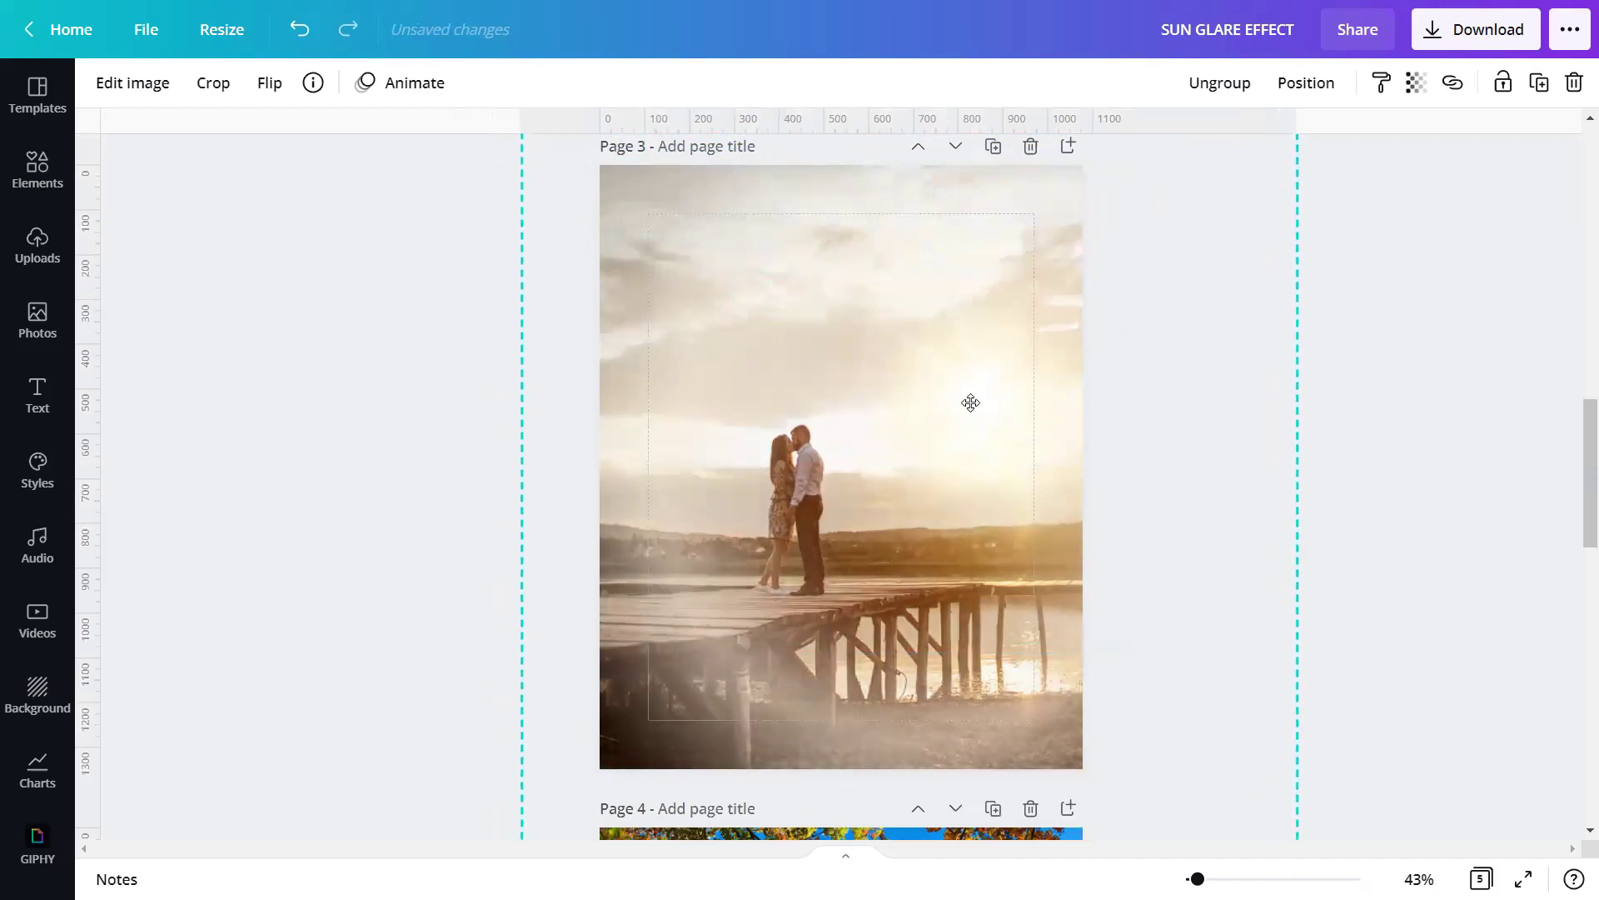
left_click_drag(970, 395, 996, 458)
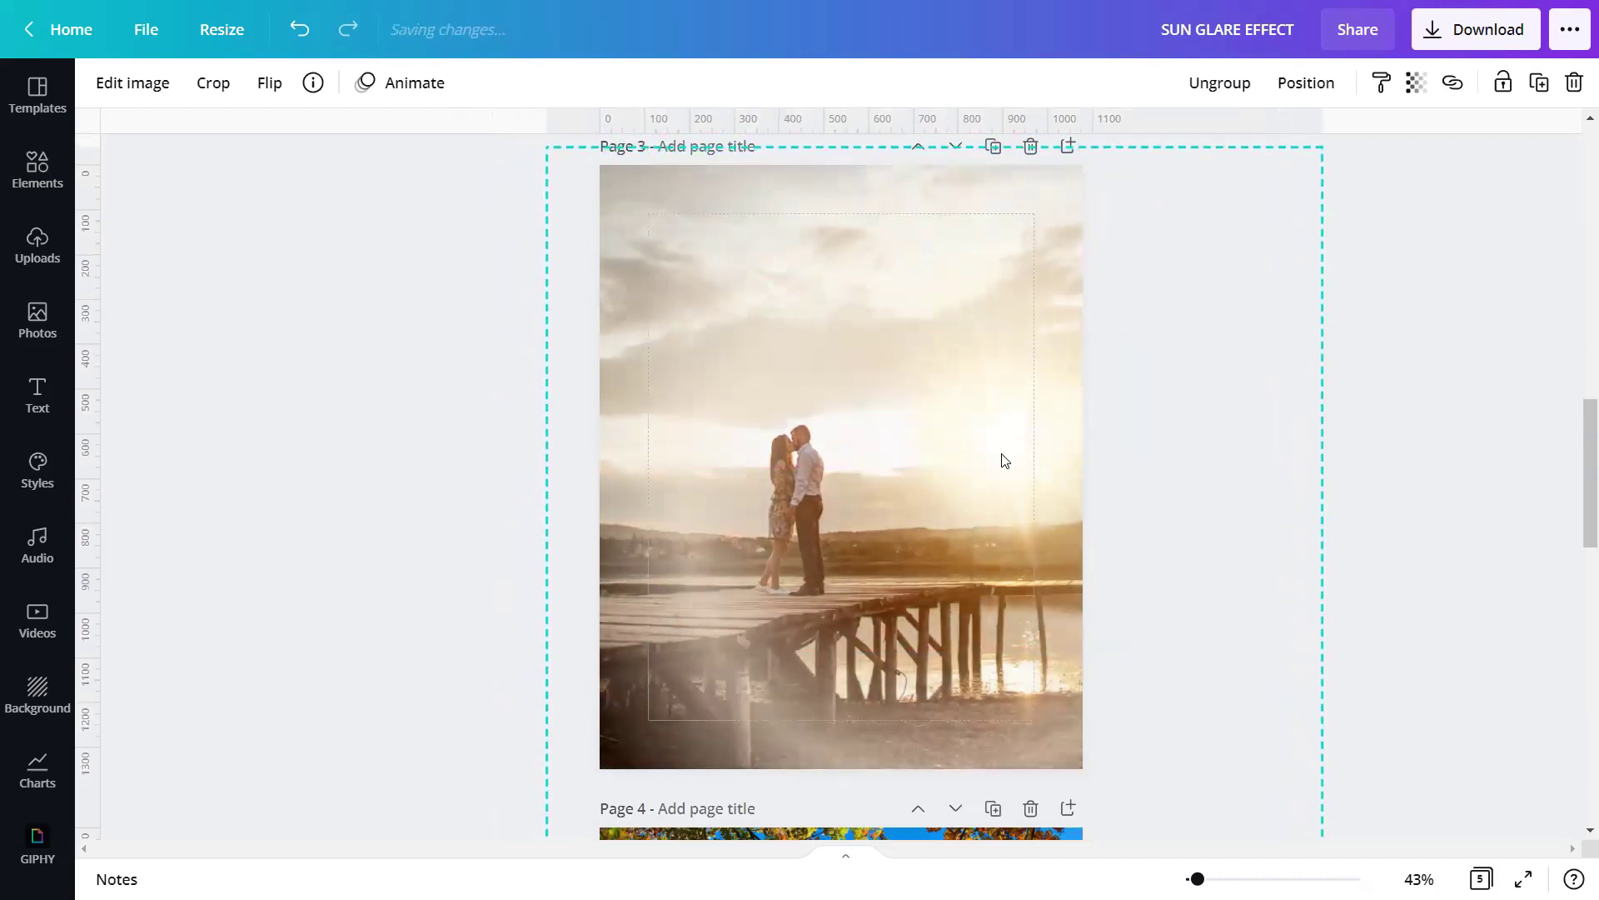
left_click_drag(1044, 523, 996, 490)
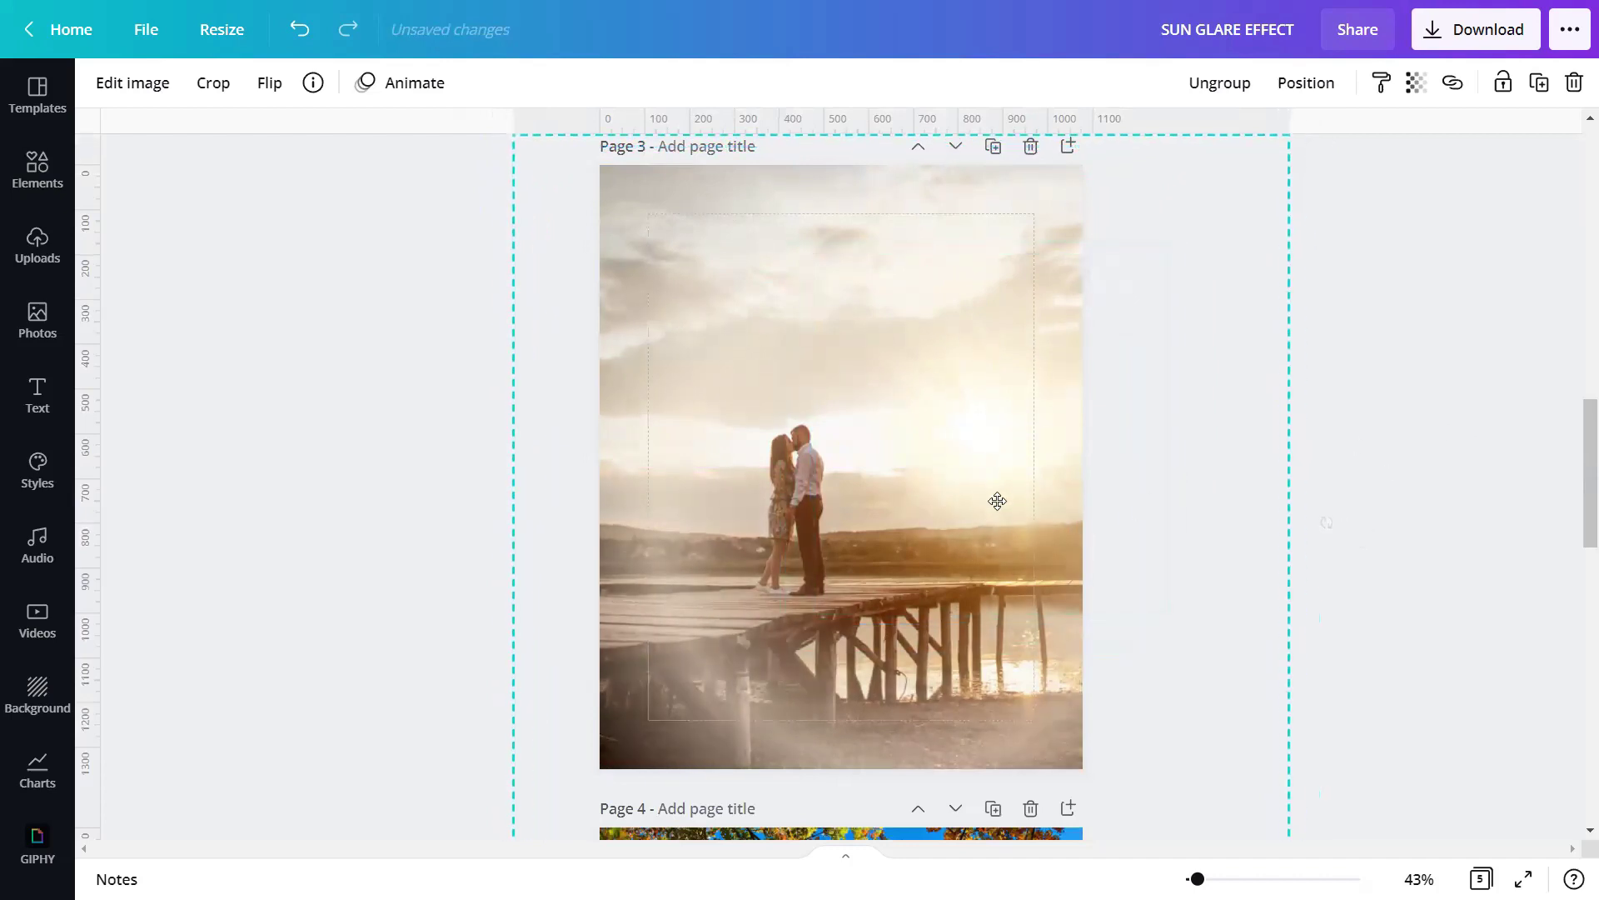
left_click(1359, 511)
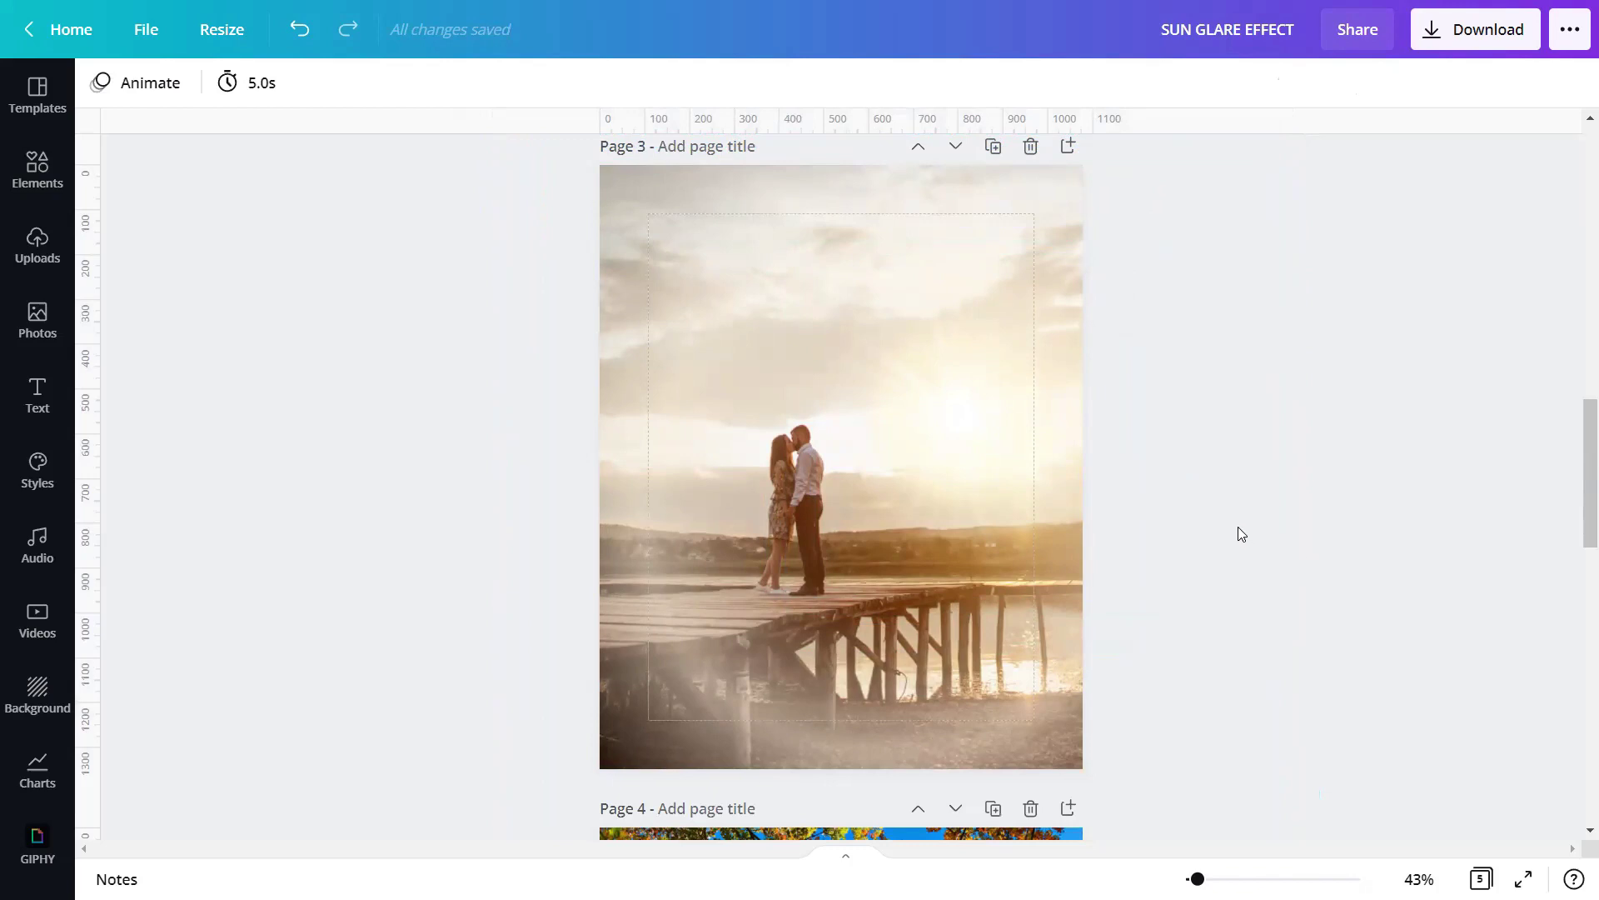
Step: Paste the sun-glare overlay onto page 4's autumn-tree photo
scroll(1236, 523, "down", 5)
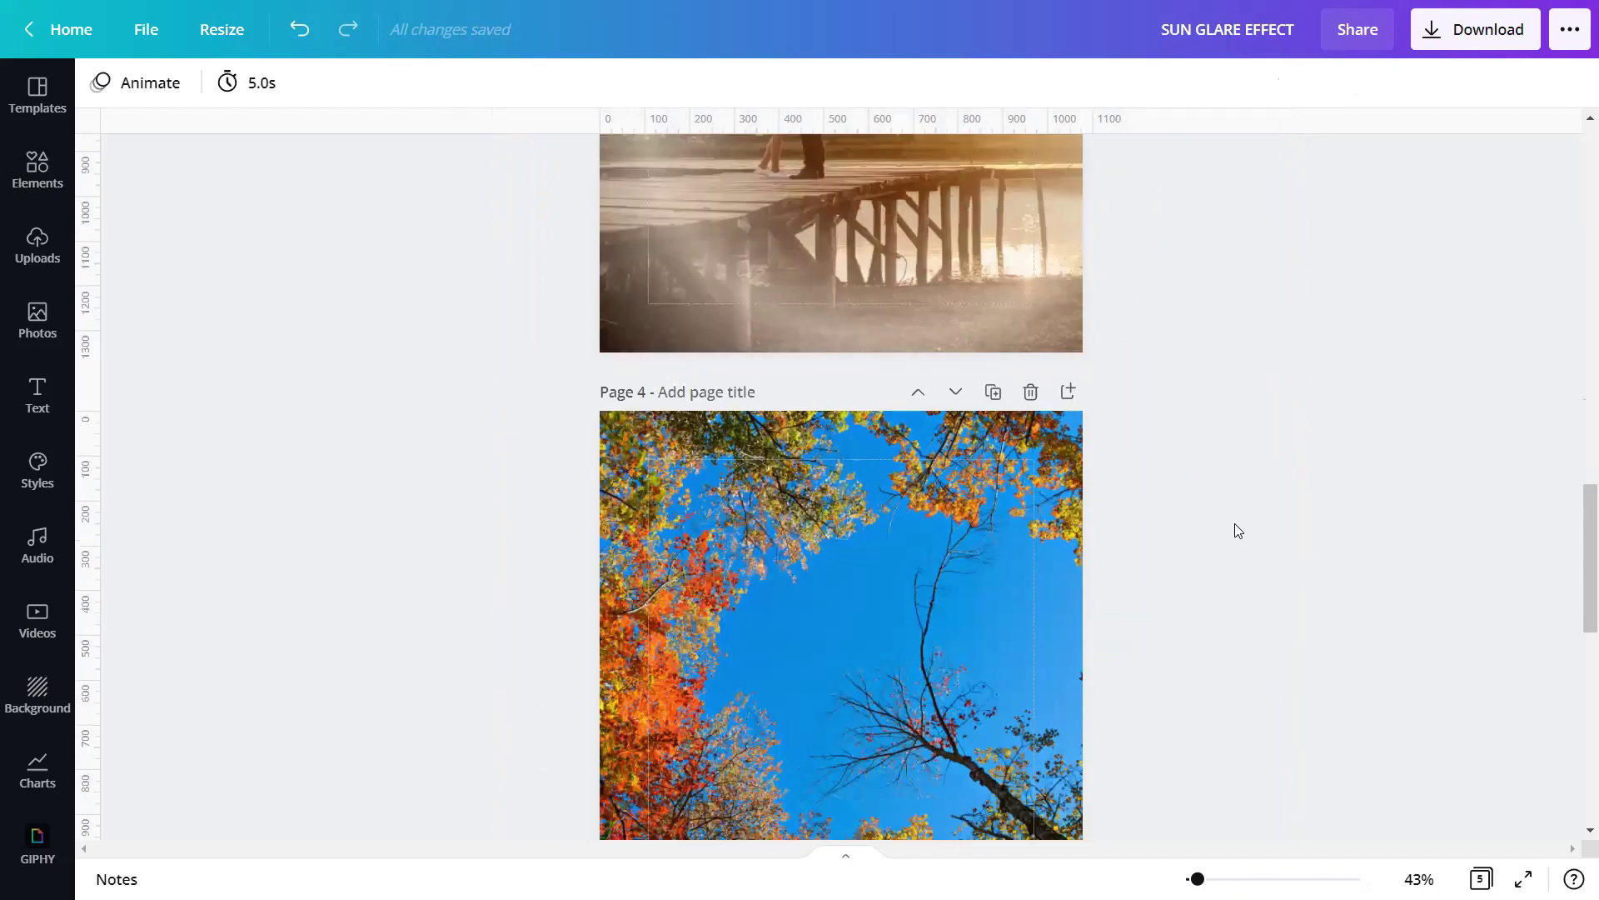
scroll(1234, 523, "down", 4)
right_click(885, 351)
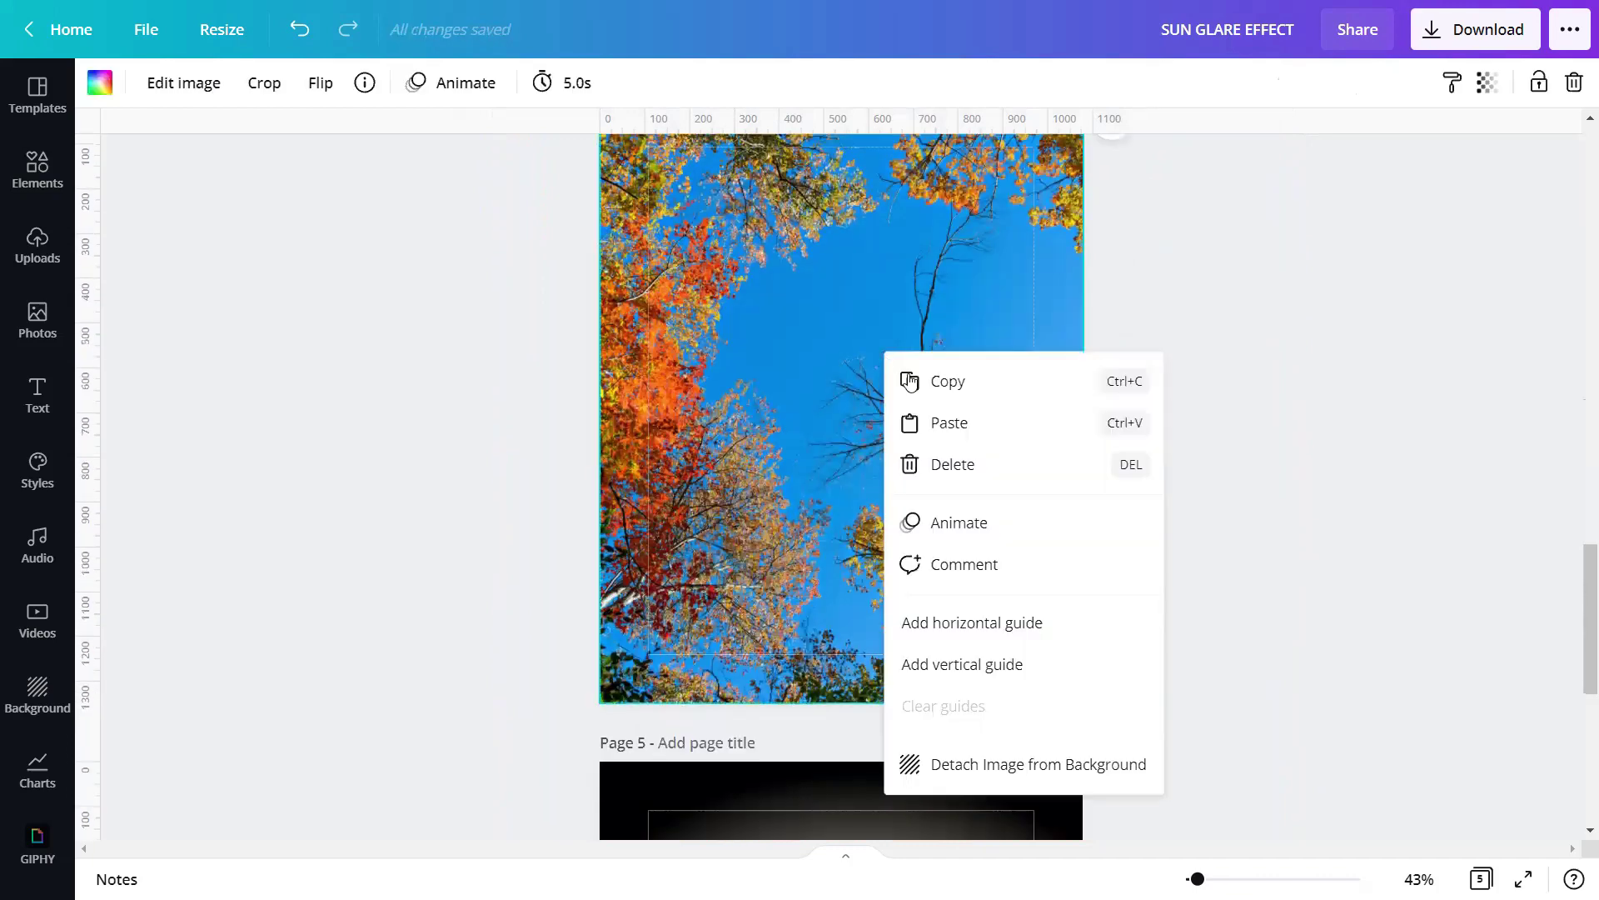
left_click(940, 419)
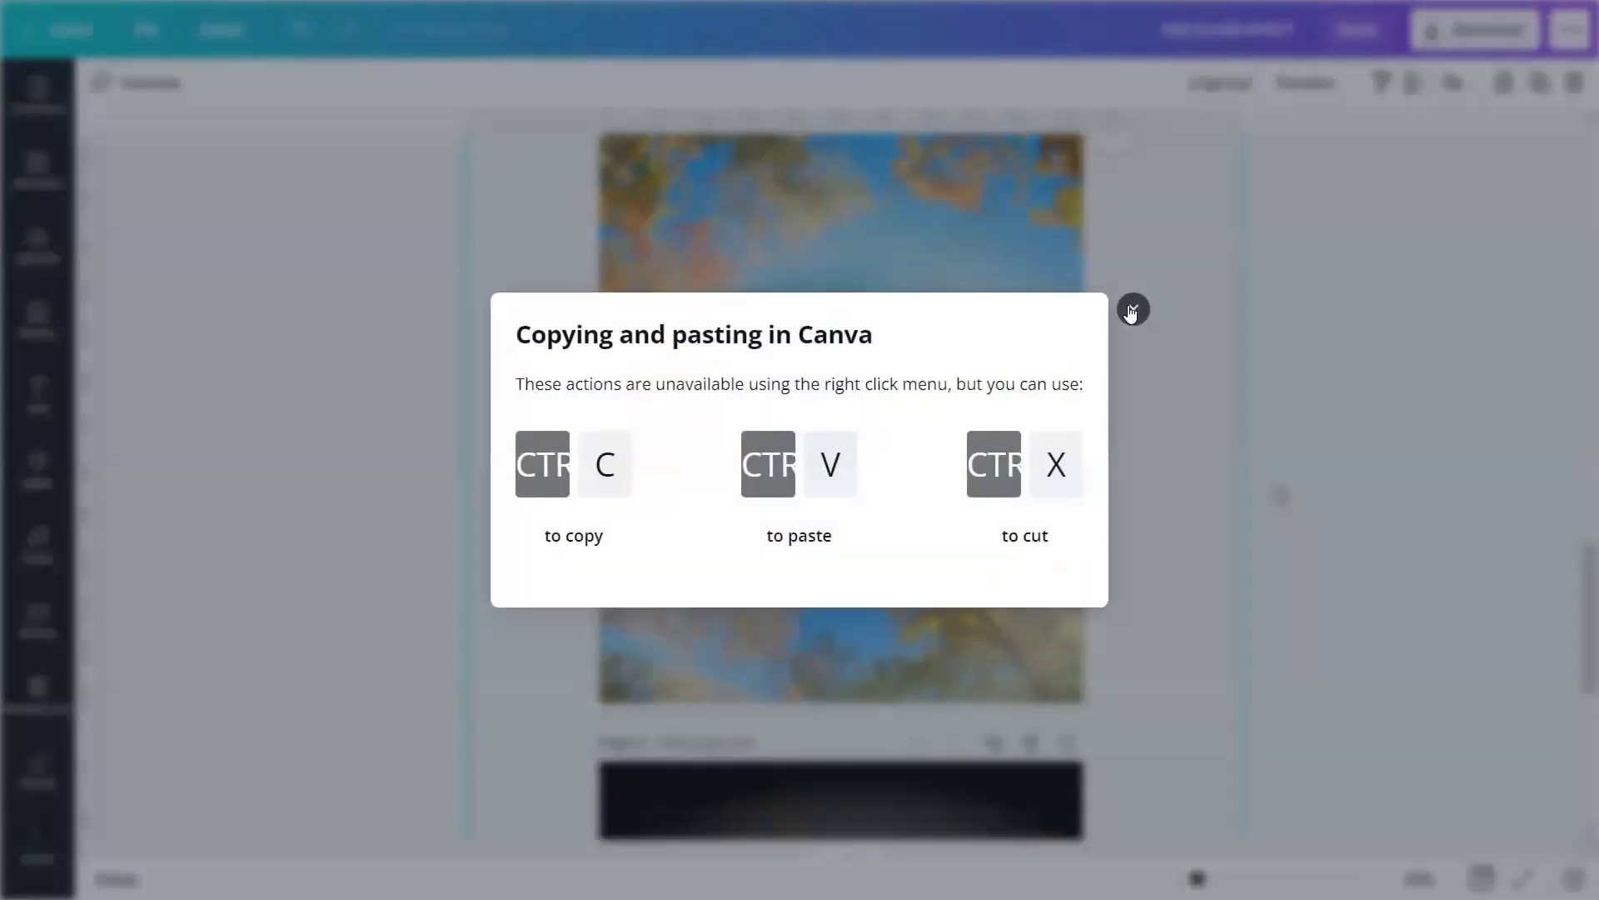
left_click(1133, 310)
Step: Place the sun glare among the upper treetops on page 4
scroll(1125, 311, "up", 1)
scroll(1153, 325, "up", 2)
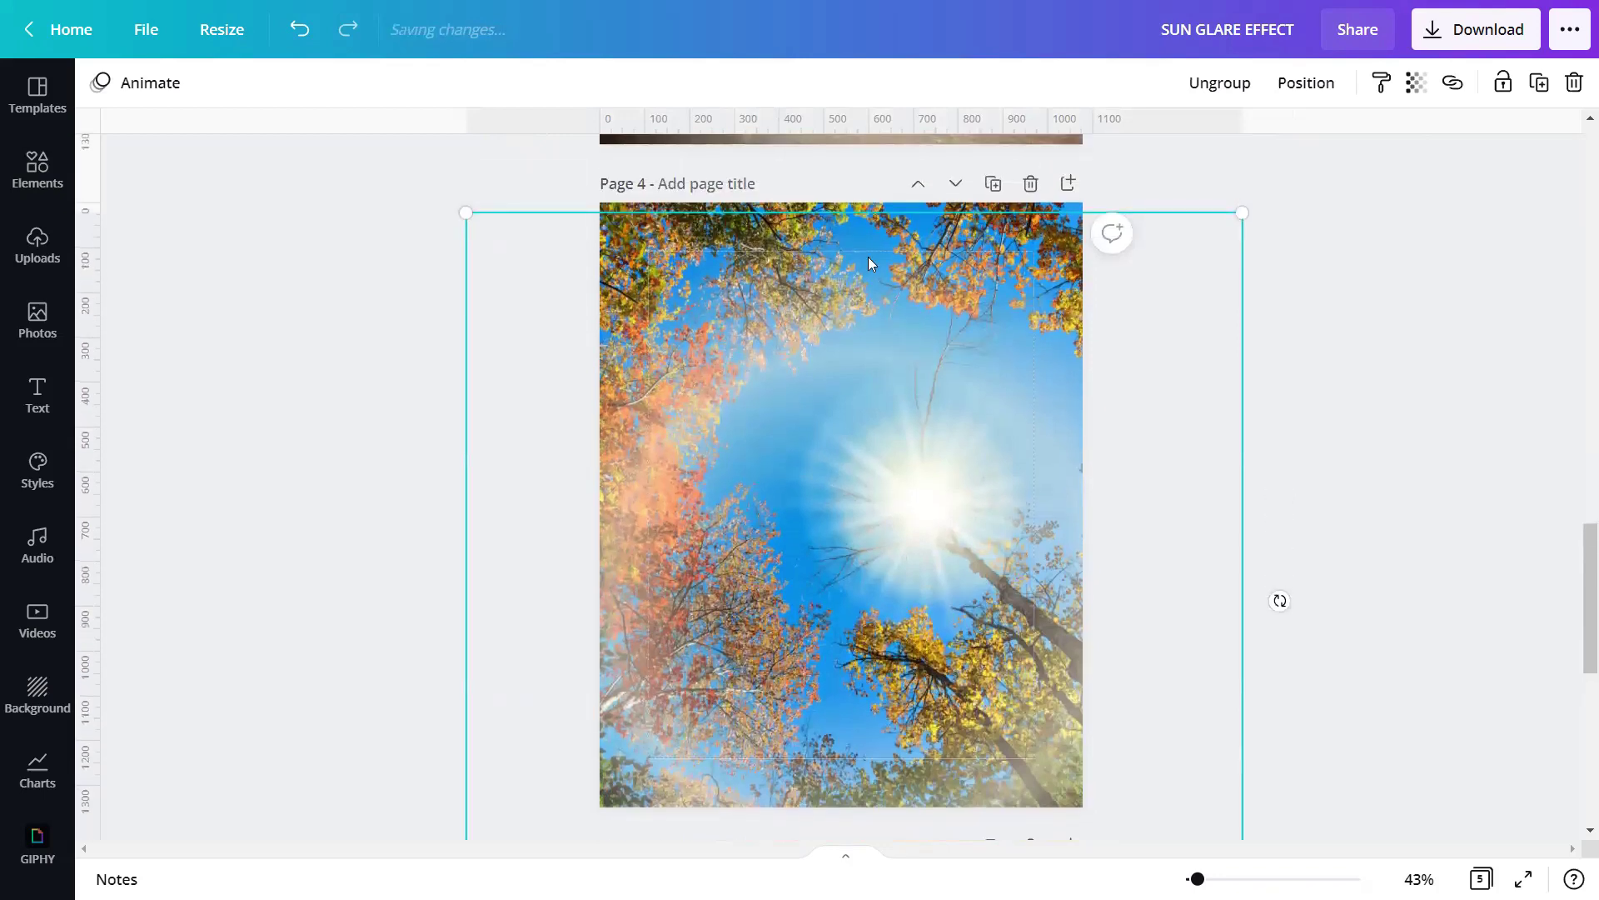
left_click_drag(972, 461, 987, 277)
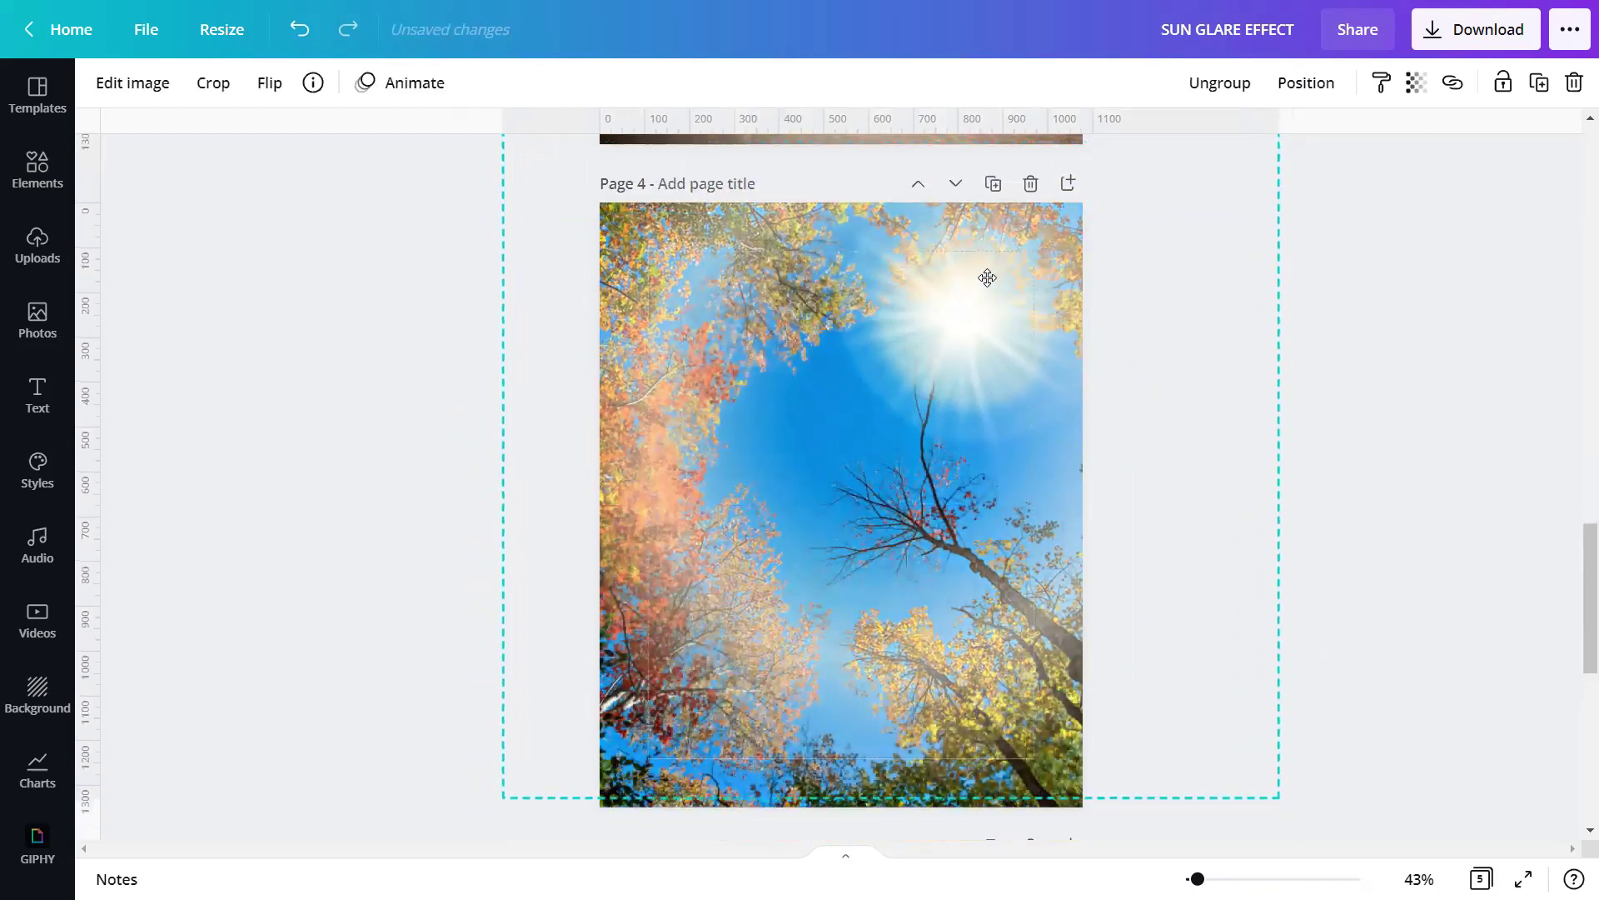
left_click_drag(987, 277, 981, 340)
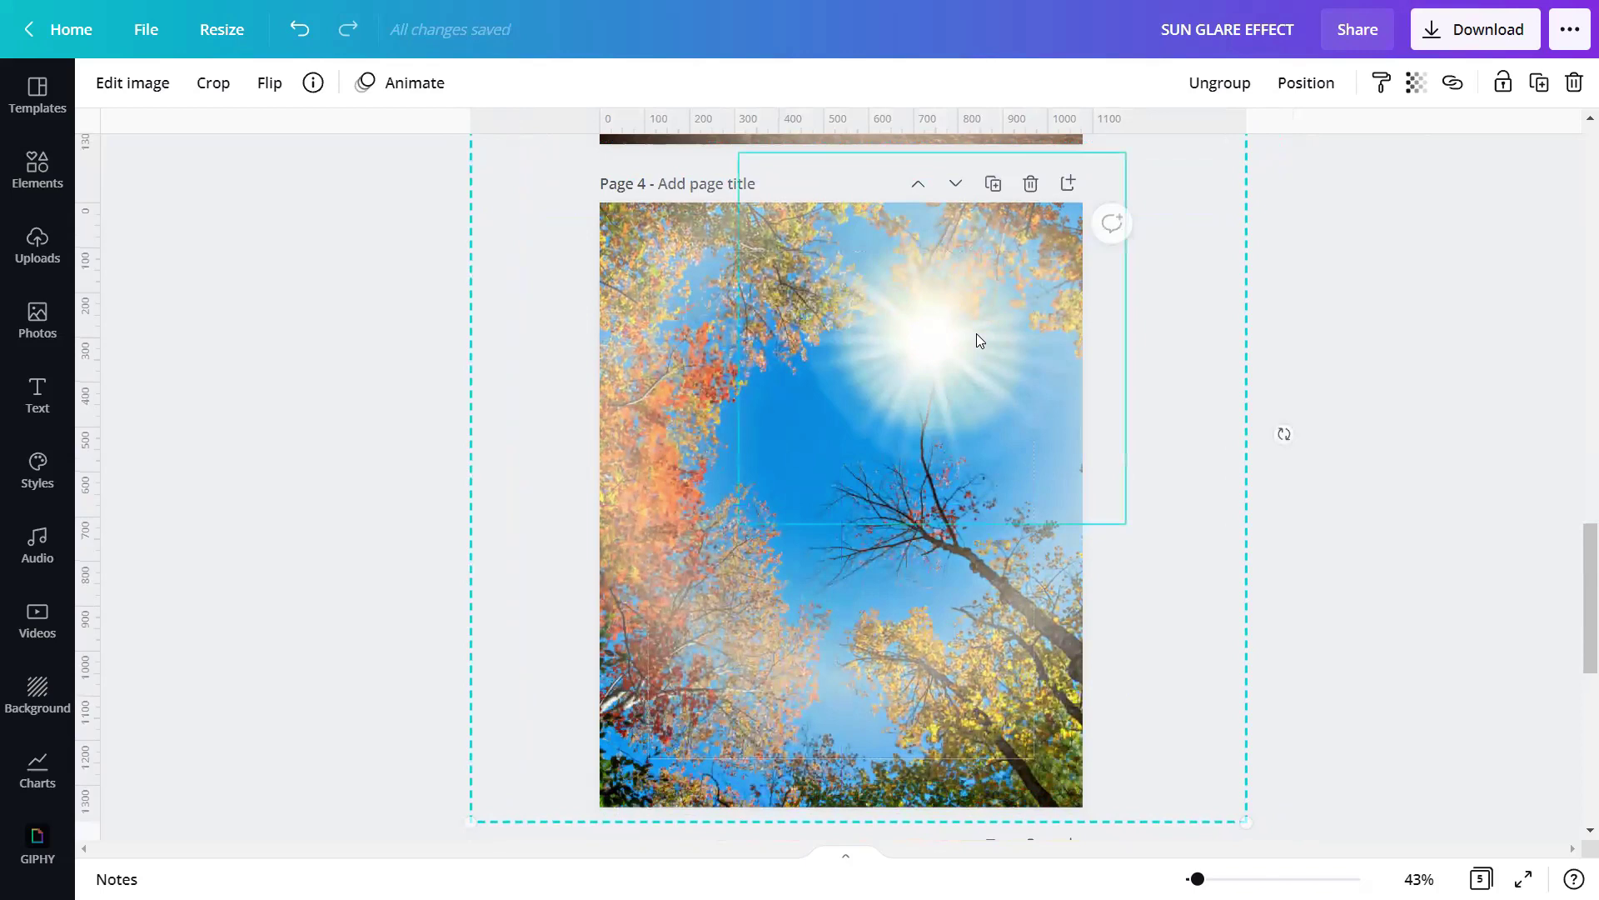
left_click_drag(920, 442, 933, 421)
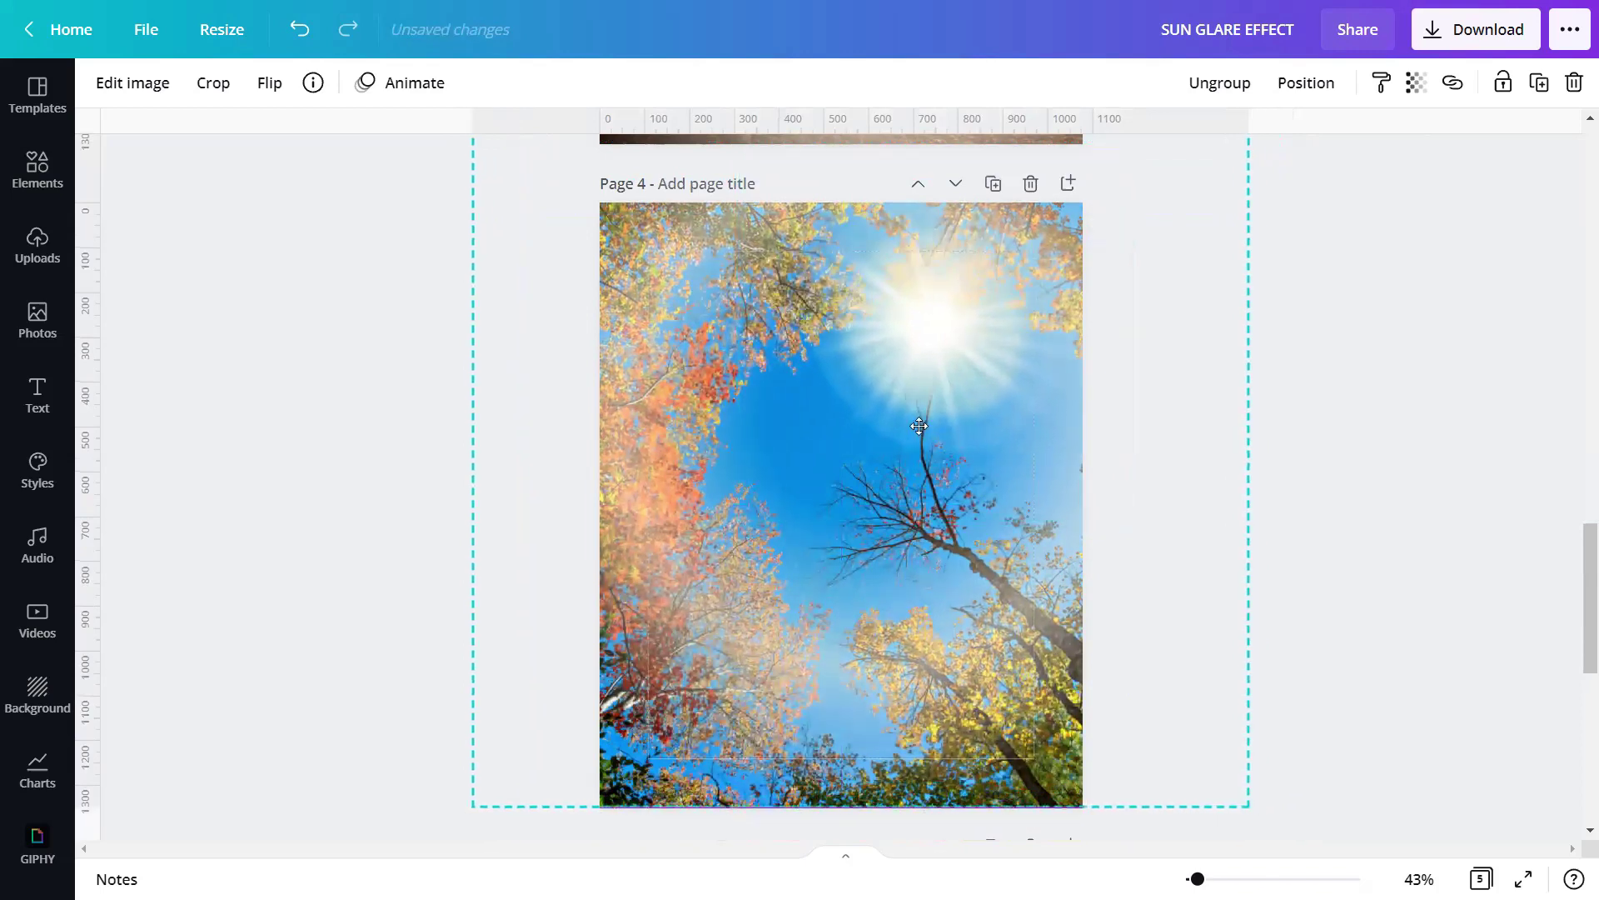
left_click(1408, 448)
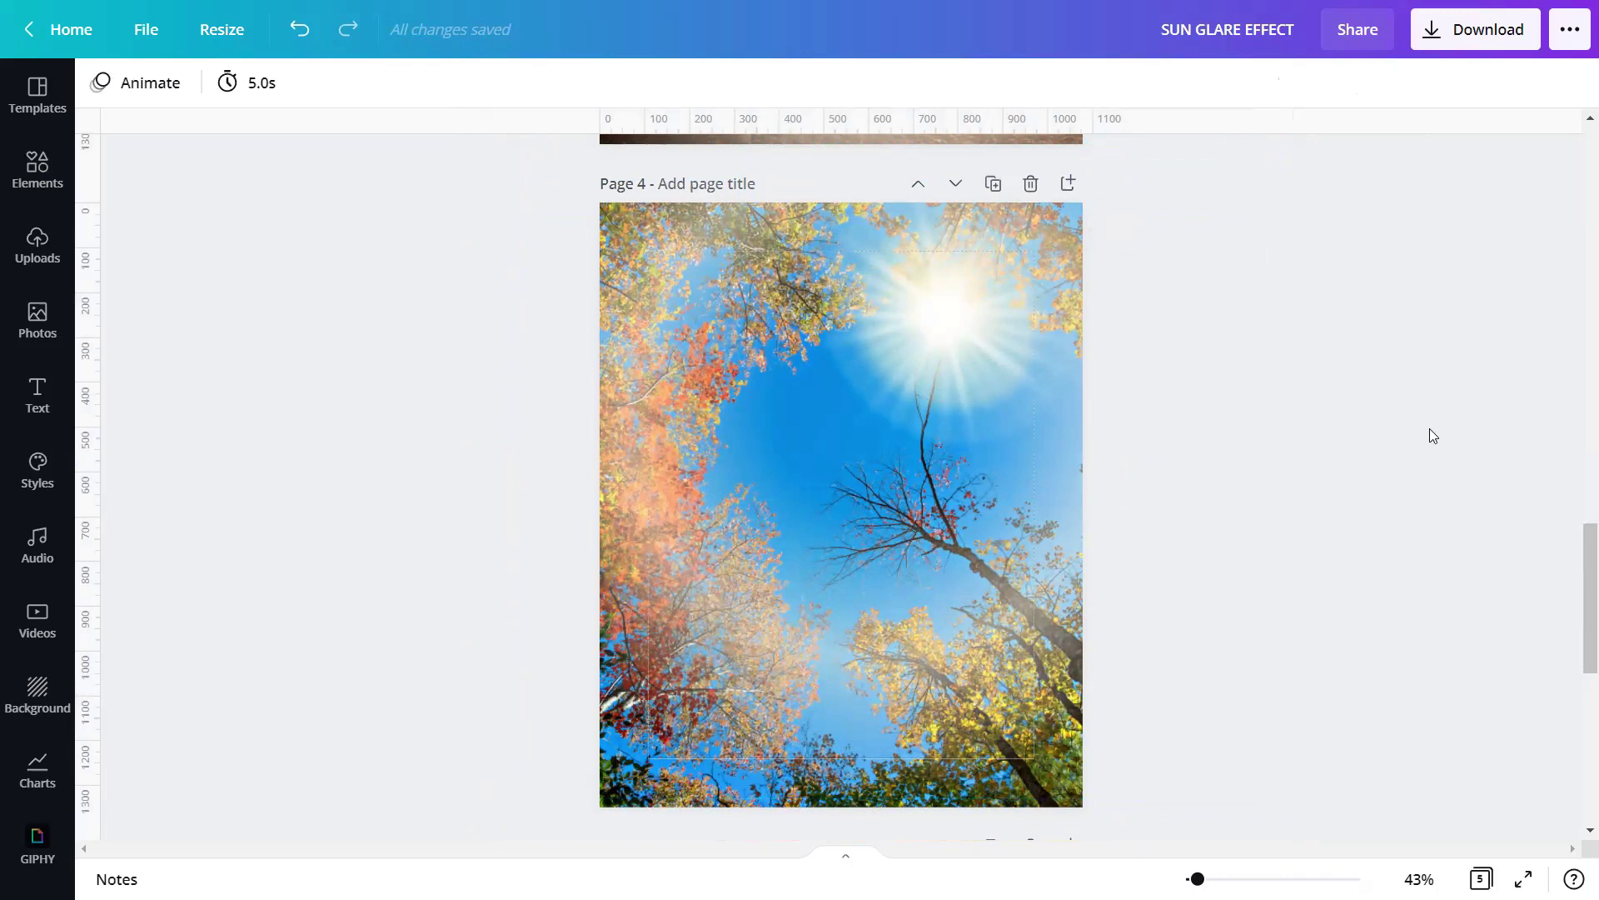
Step: Scroll back up to the soccer photo on page 2
scroll(1299, 406, "up", 6)
scroll(1283, 398, "up", 5)
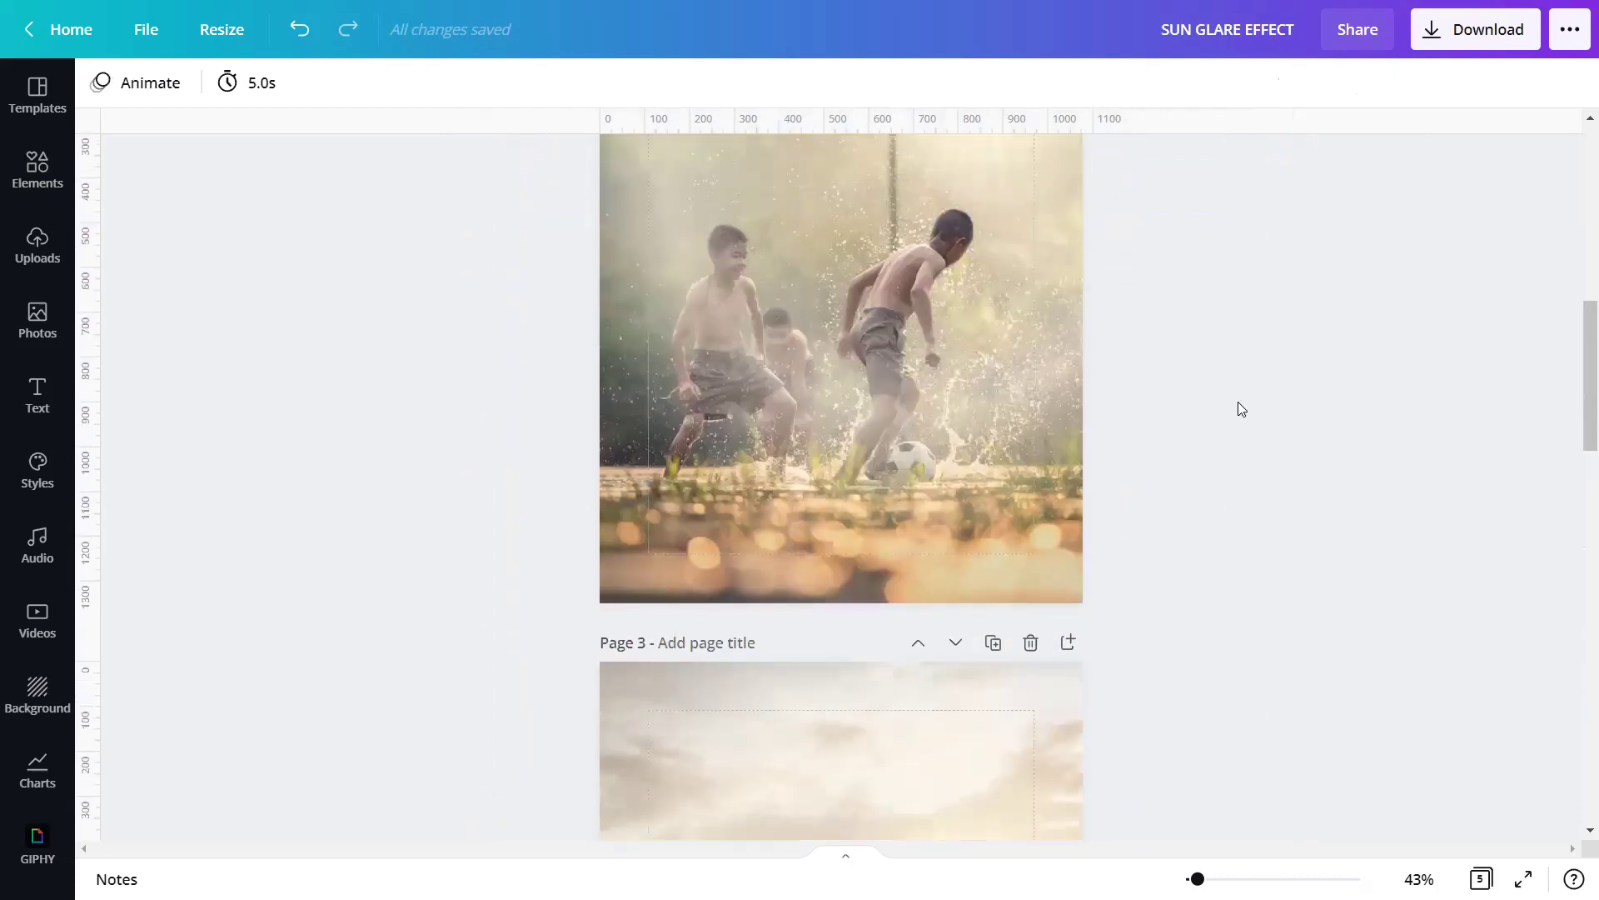
scroll(1238, 401, "up", 4)
left_click(969, 547)
scroll(1576, 550, "down", 6)
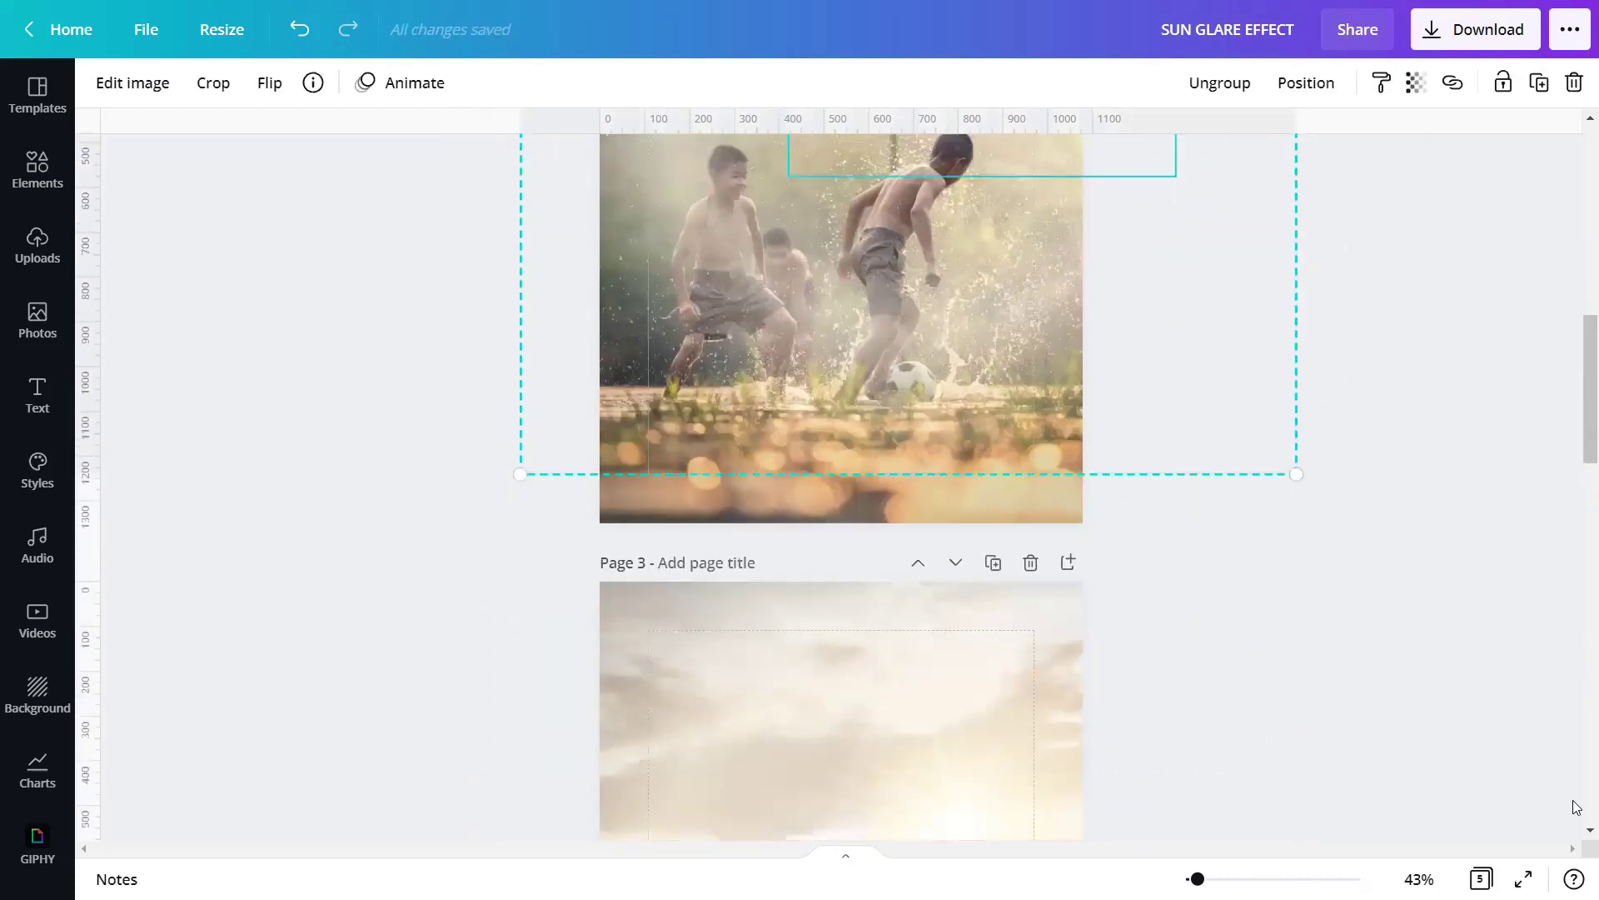
scroll(1183, 650, "up", 2)
scroll(1062, 734, "up", 1)
left_click(1060, 730)
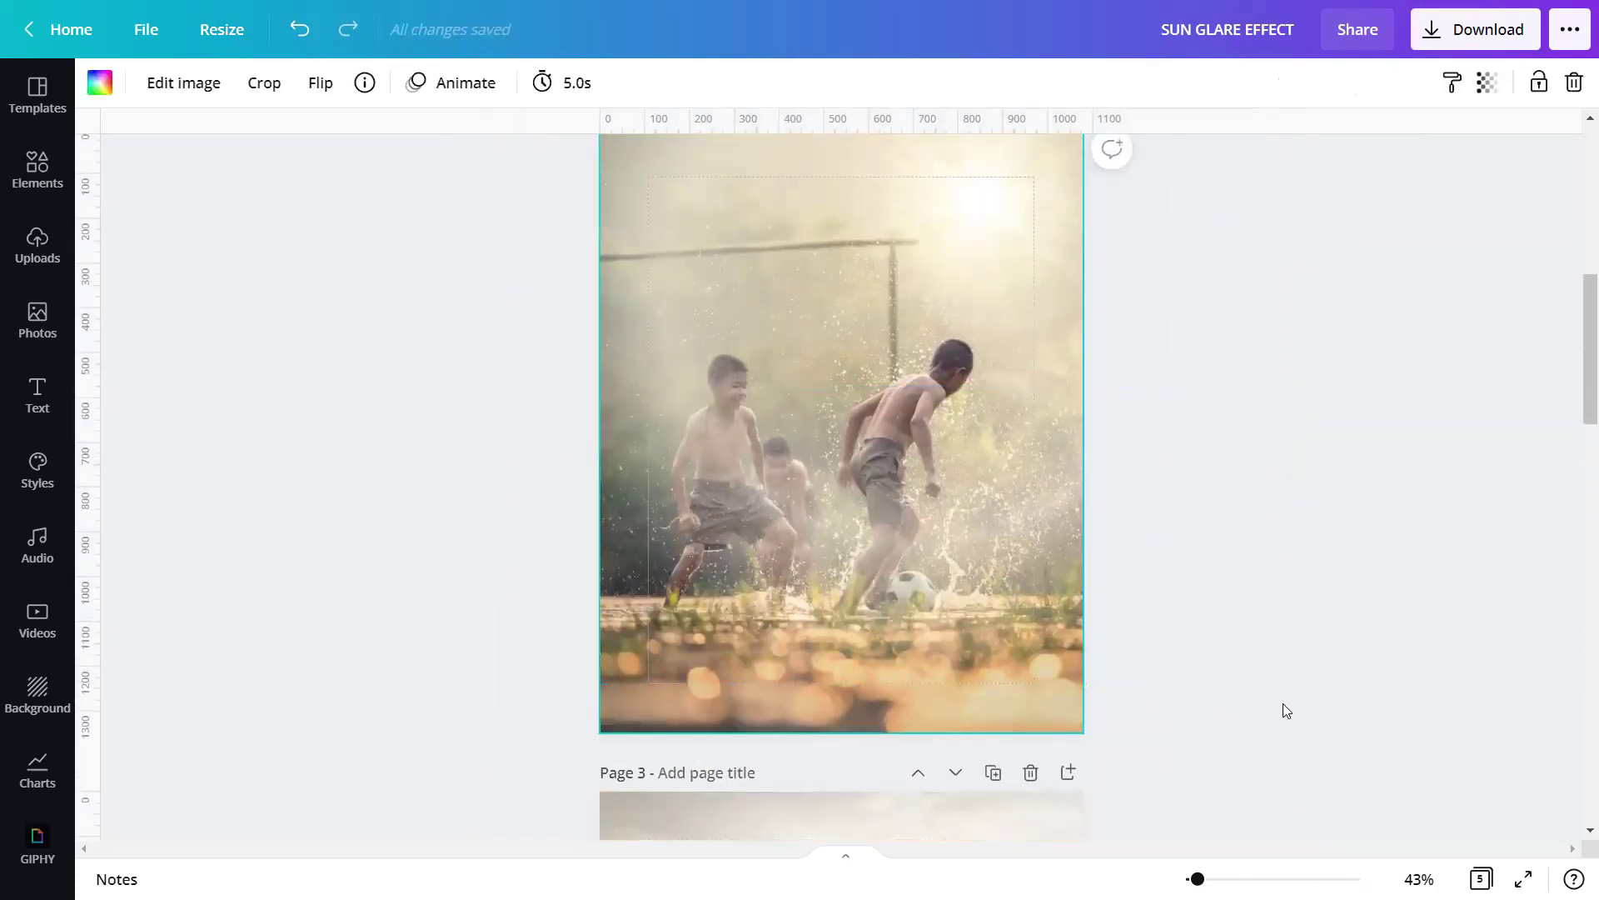
scroll(1576, 679, "up", 1)
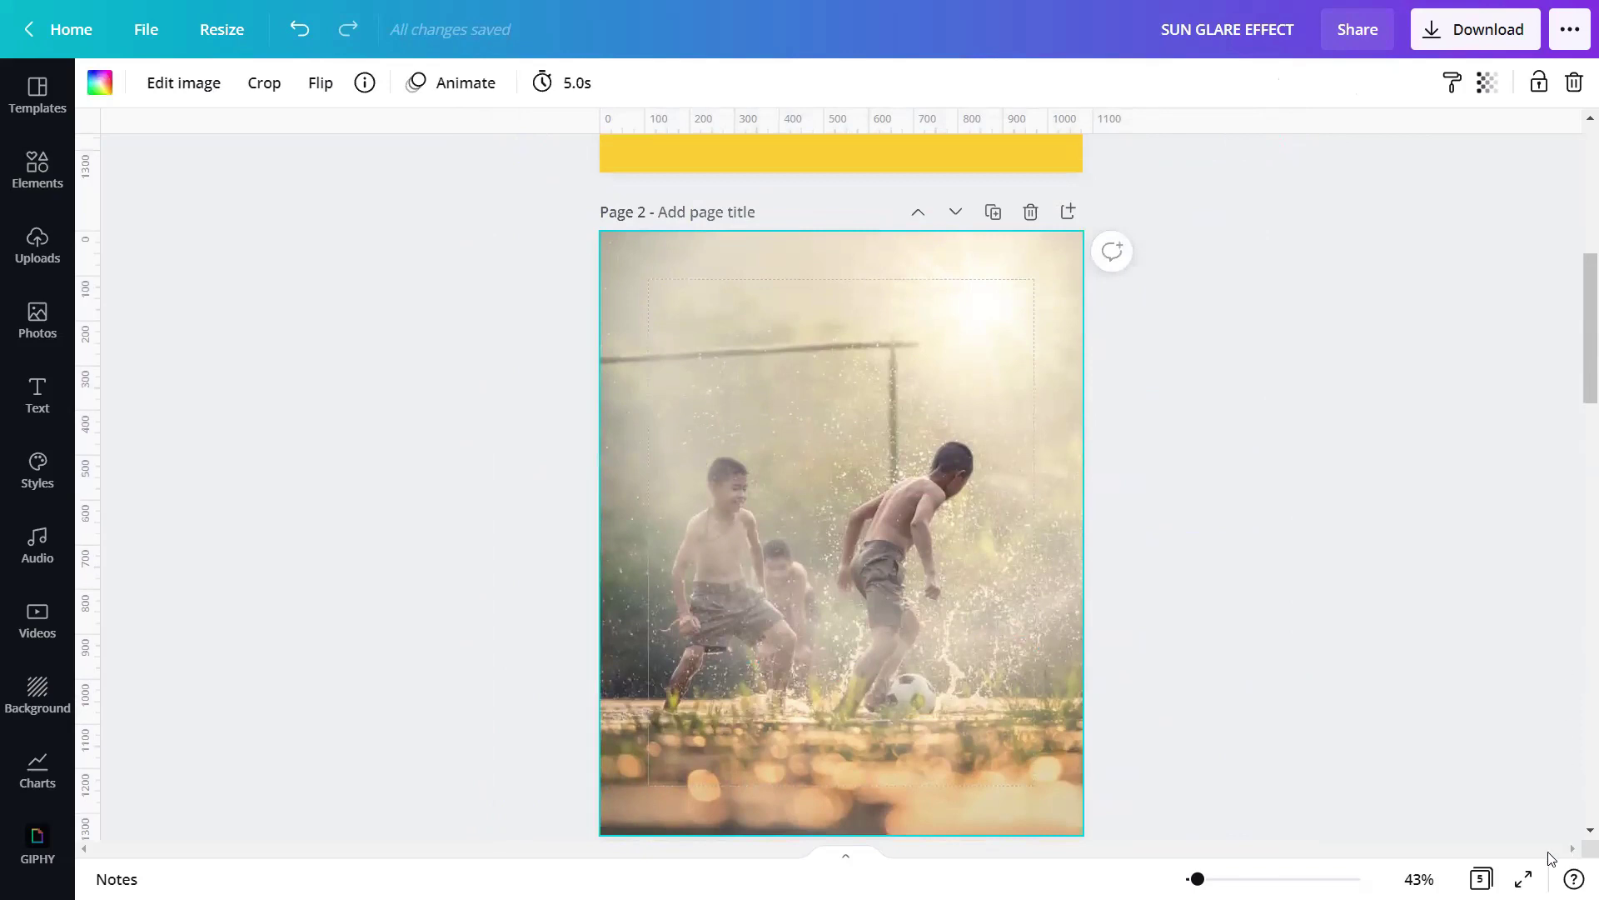
Step: Start the full-screen presentation from the soccer photo on page 2
left_click(1523, 879)
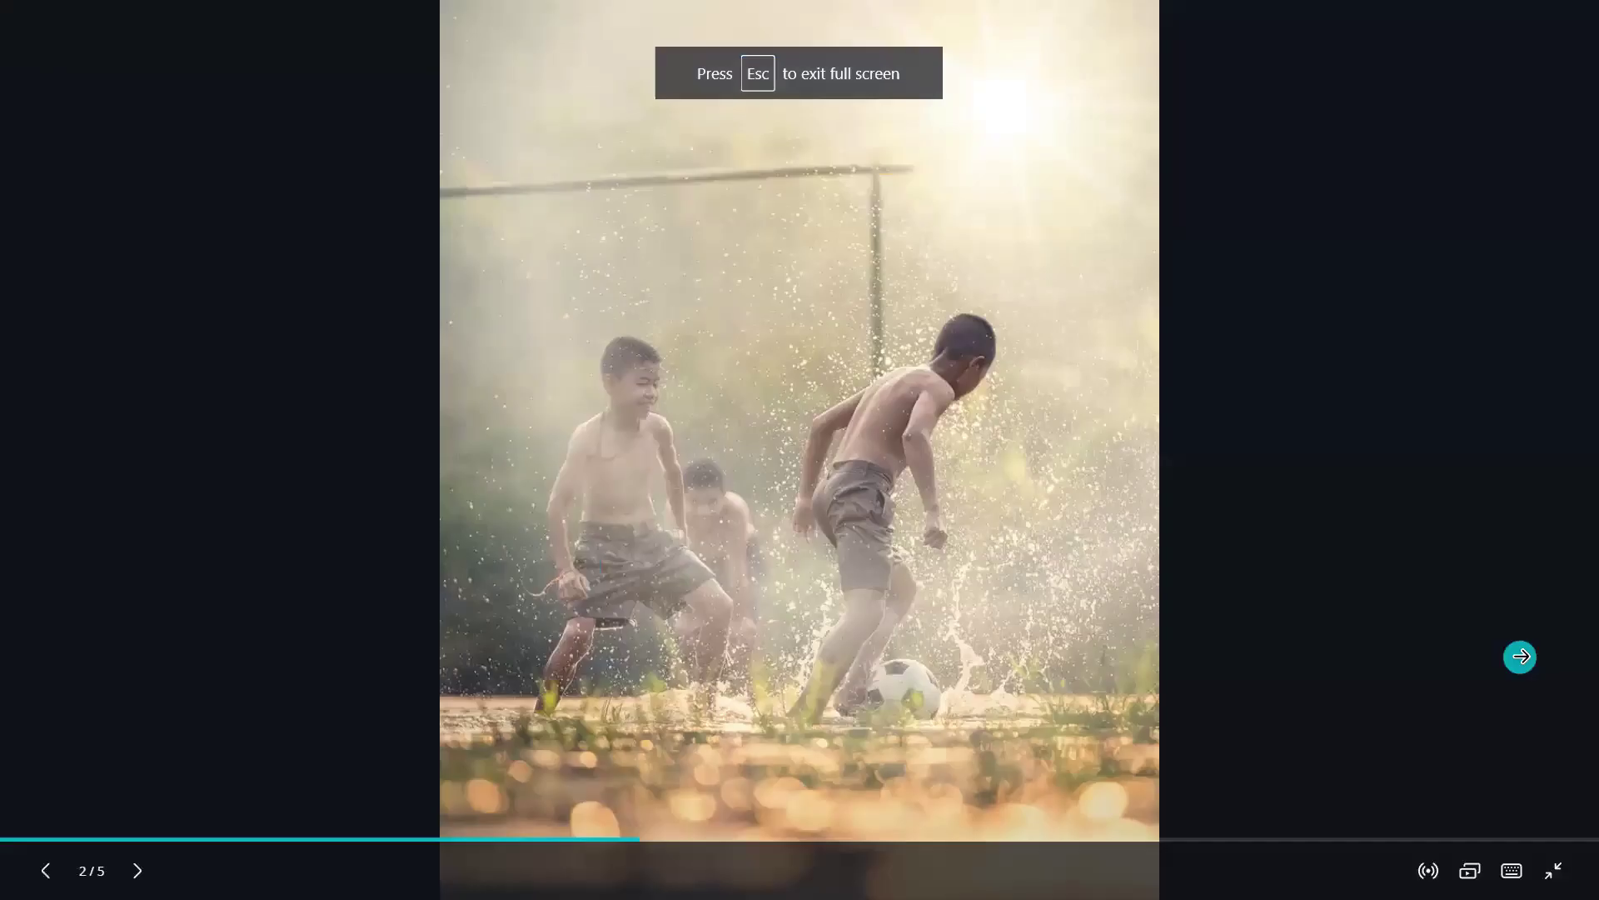